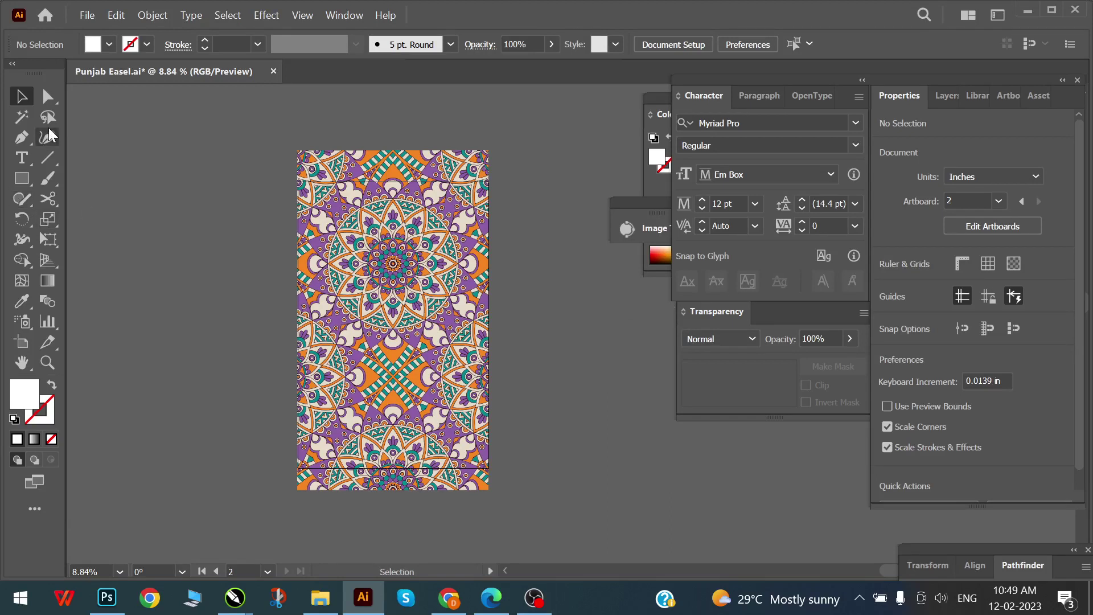
# - Release the clipping mask on the mandala artwork
pyautogui.click(25, 118)
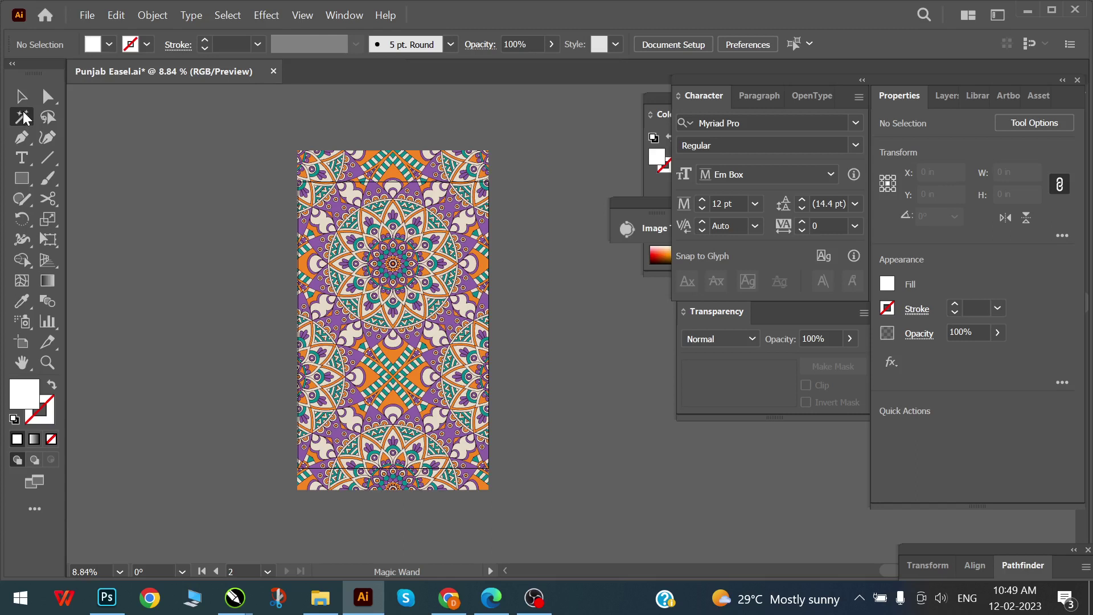
pyautogui.click(22, 97)
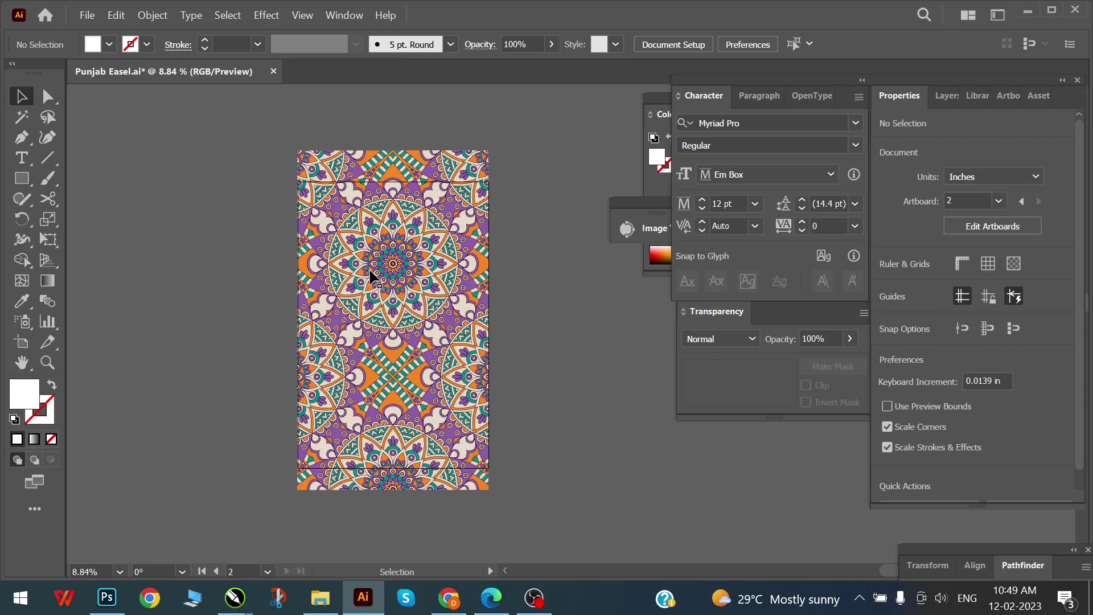
pyautogui.click(380, 281)
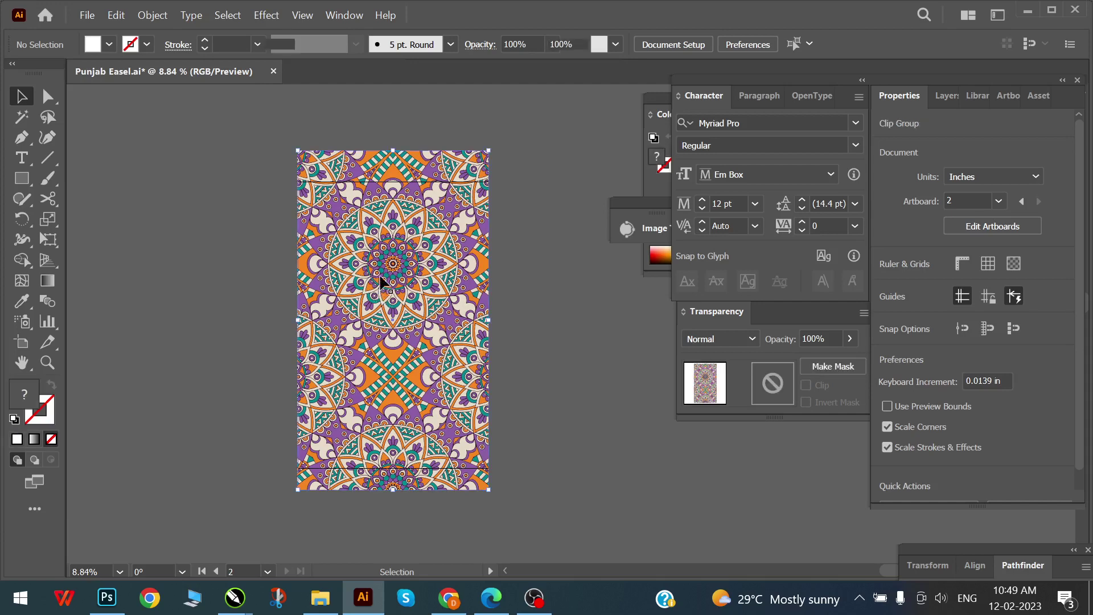
pyautogui.rightClick(380, 281)
pyautogui.click(484, 443)
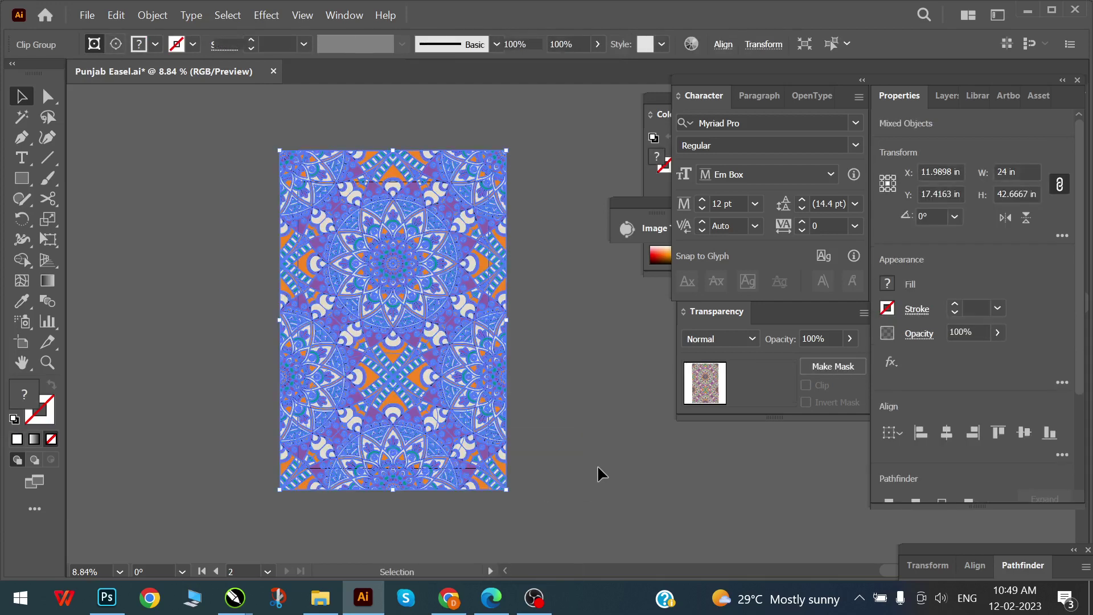
pyautogui.click(596, 464)
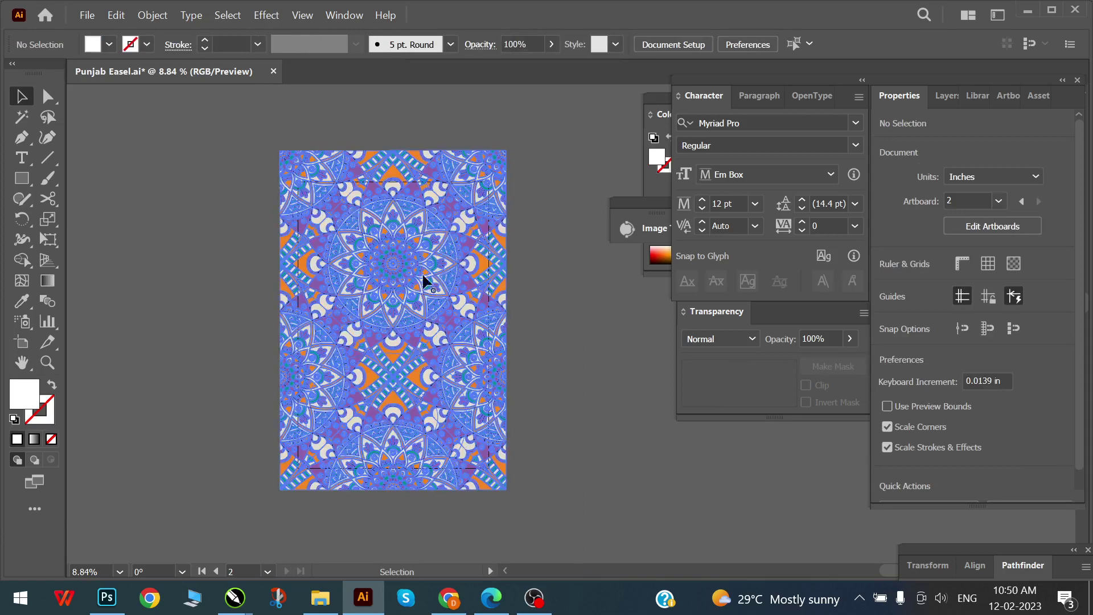
# - Centre the mandala pattern group vertically on artboard 2
pyautogui.moveTo(421, 281); pyautogui.dragTo(539, 362)
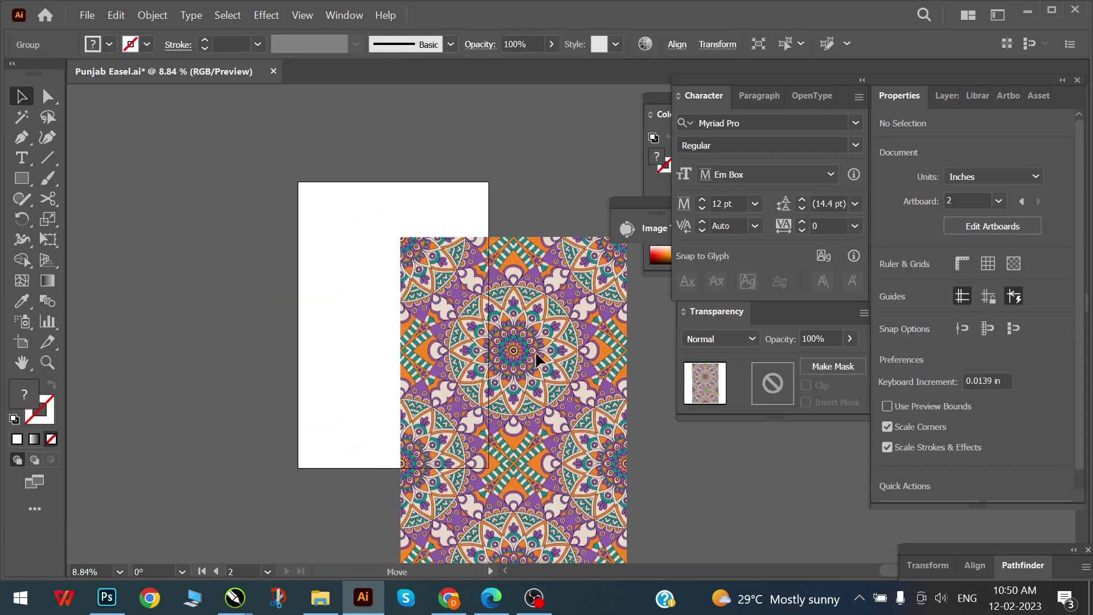
pyautogui.click(344, 280)
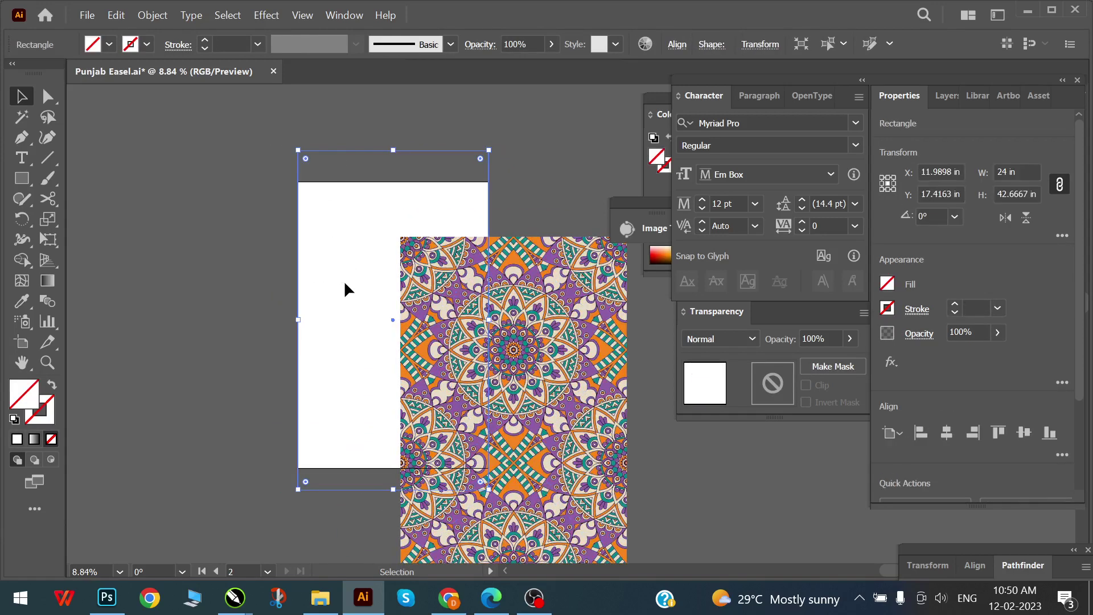
pyautogui.click(589, 351)
pyautogui.click(680, 45)
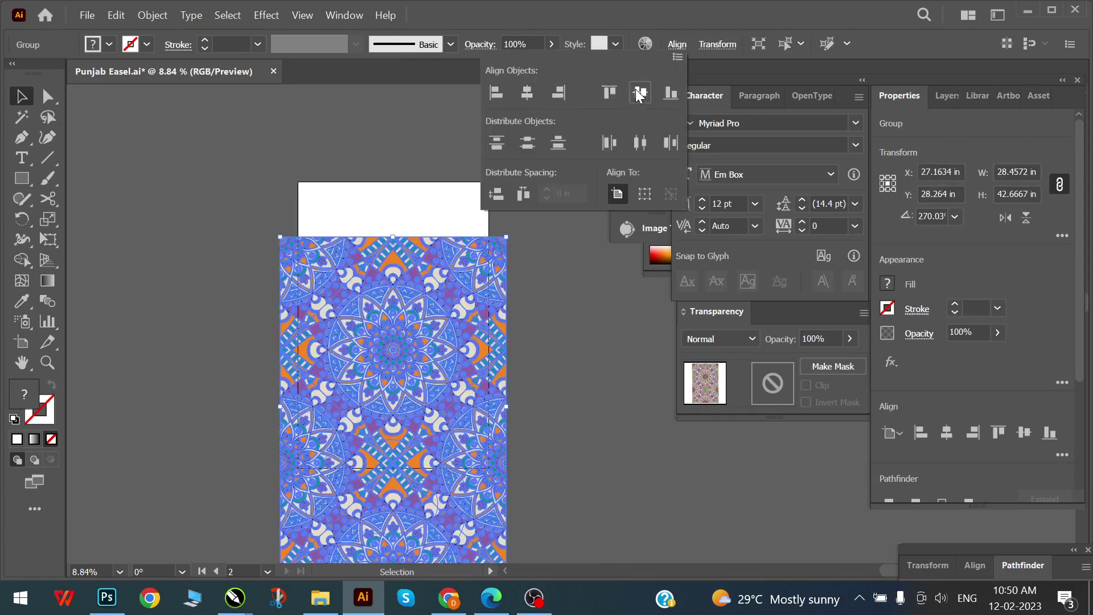
pyautogui.click(586, 362)
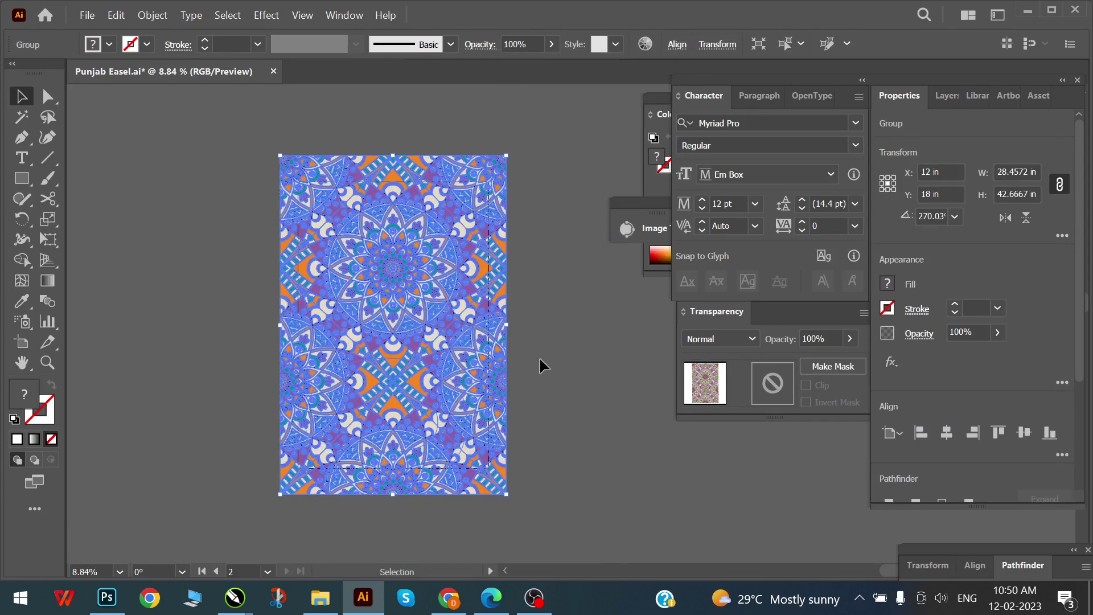
pyautogui.click(414, 287)
pyautogui.rightClick(398, 264)
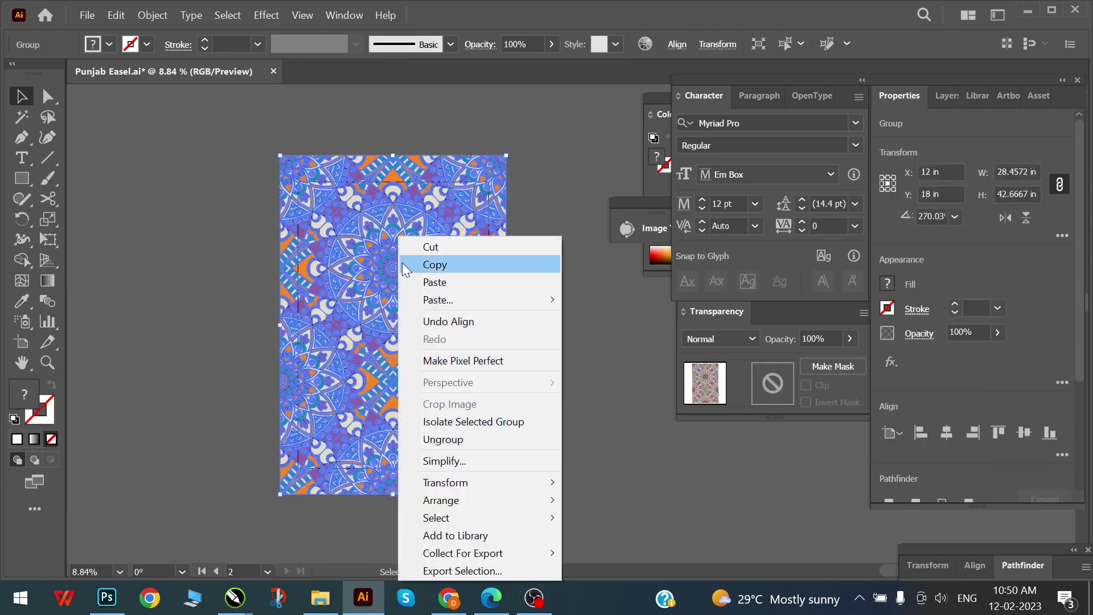
pyautogui.click(612, 475)
pyautogui.click(440, 285)
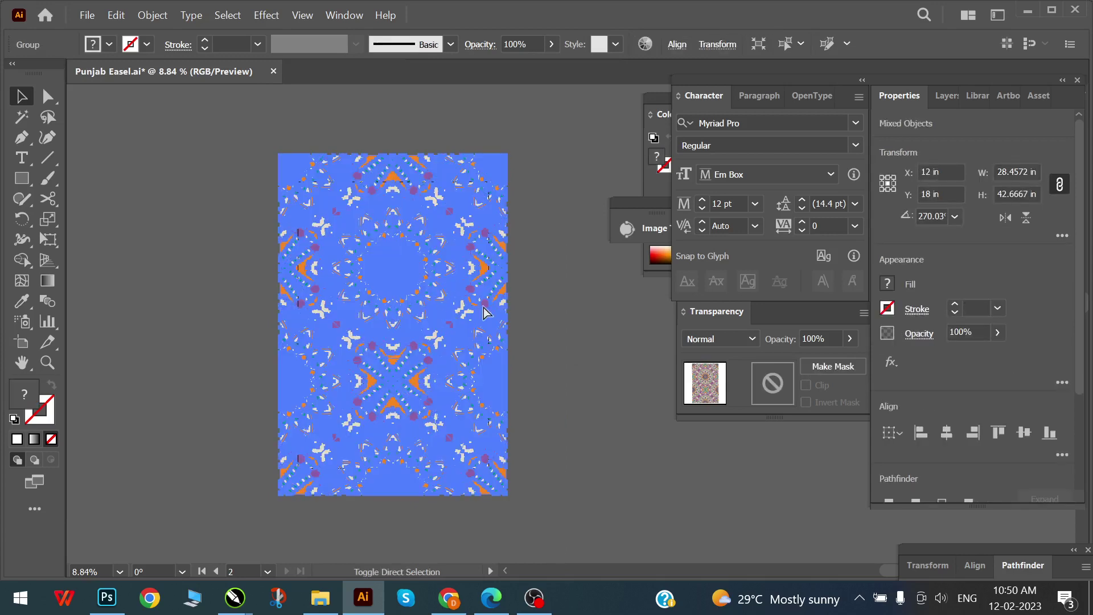
pyautogui.click(599, 429)
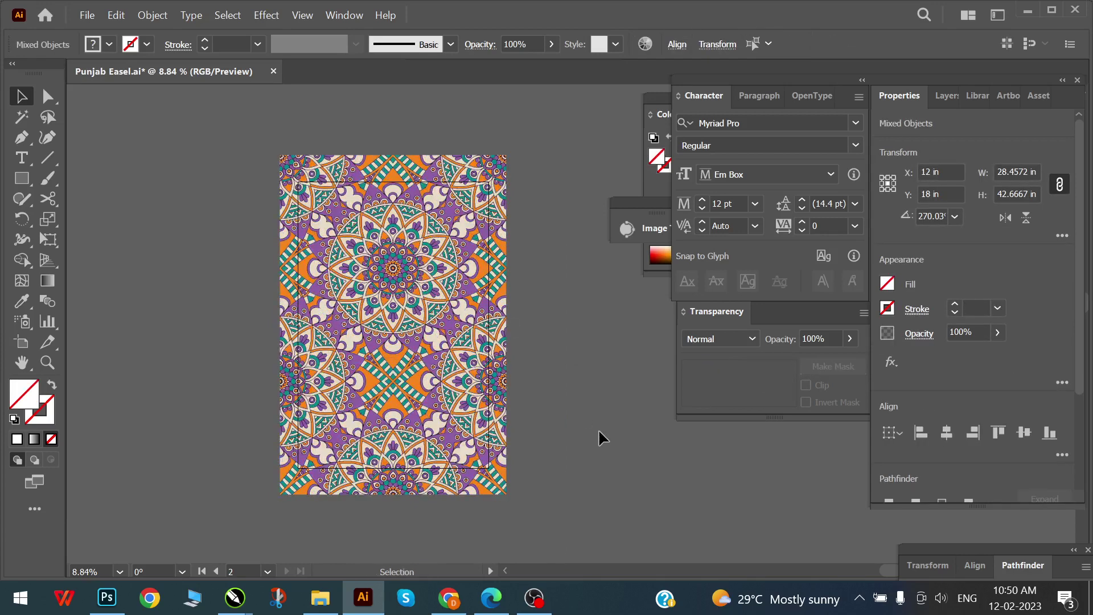
pyautogui.click(457, 325)
pyautogui.click(569, 364)
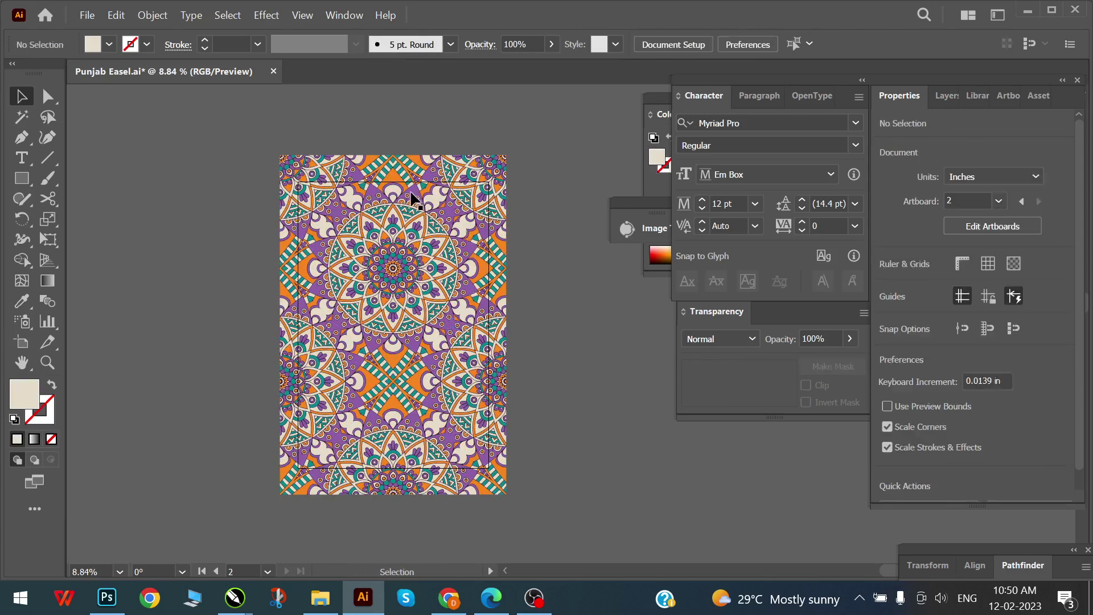
pyautogui.moveTo(421, 199); pyautogui.dragTo(558, 170)
pyautogui.hotkey('ctrl', 'z')
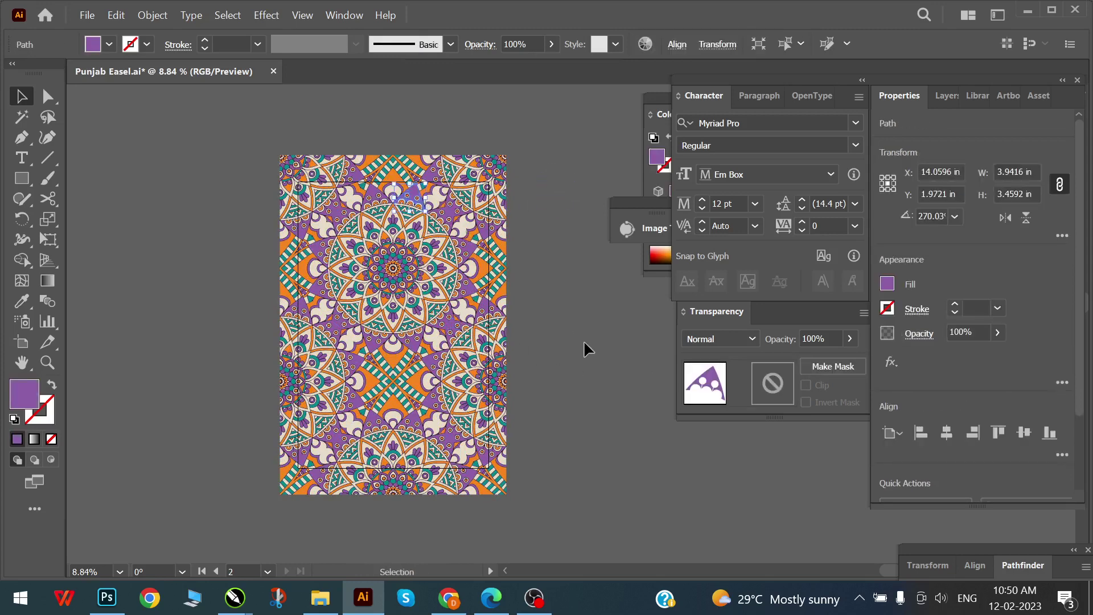
pyautogui.click(601, 340)
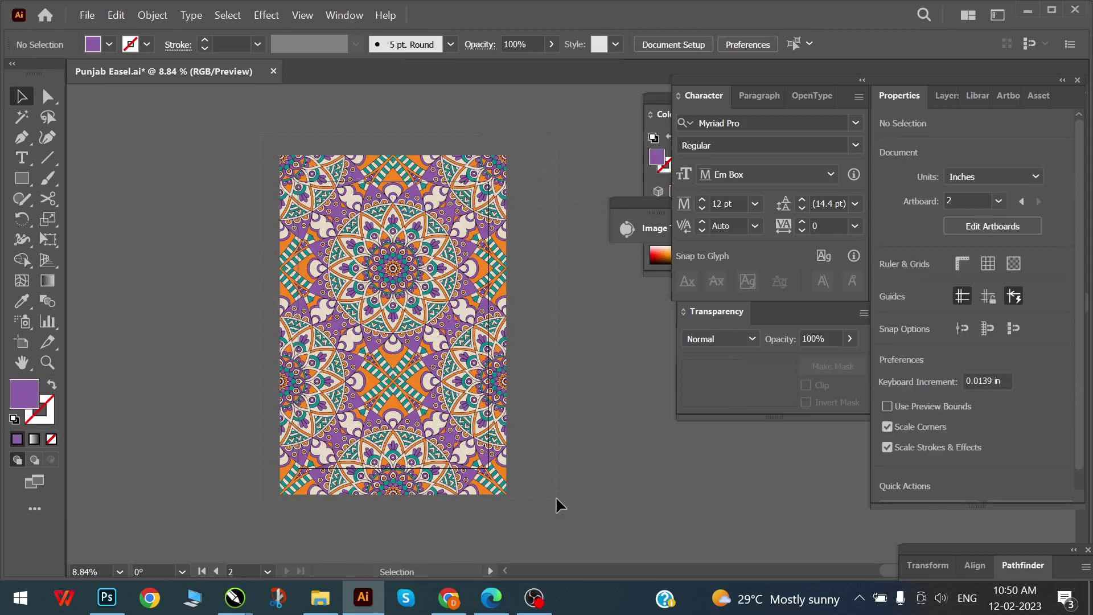
pyautogui.hotkey('ctrl', 'a')
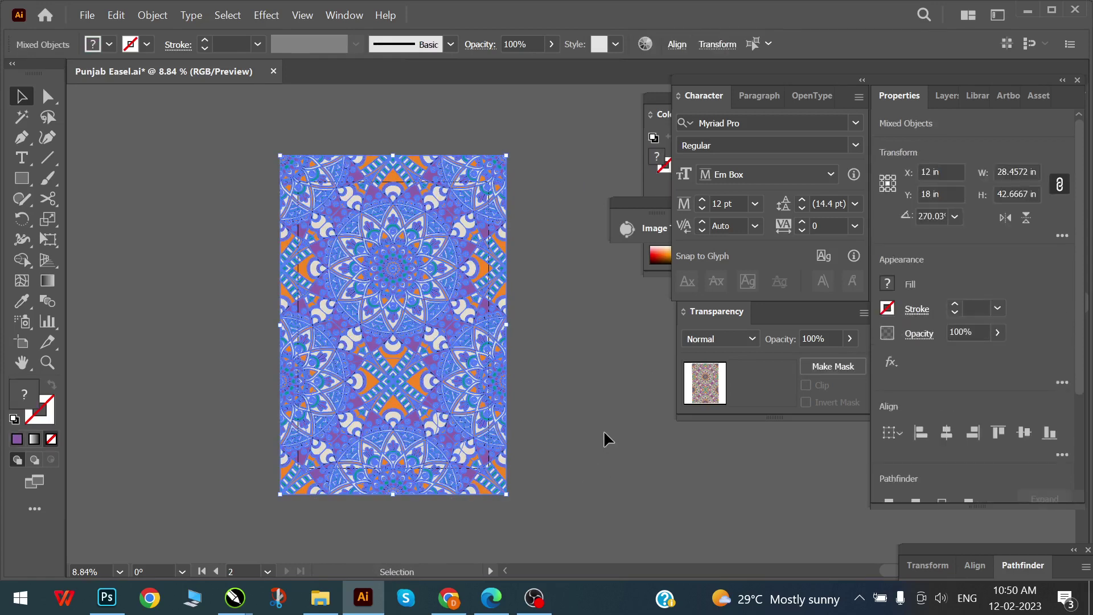
pyautogui.click(604, 433)
pyautogui.moveTo(382, 179); pyautogui.dragTo(405, 120)
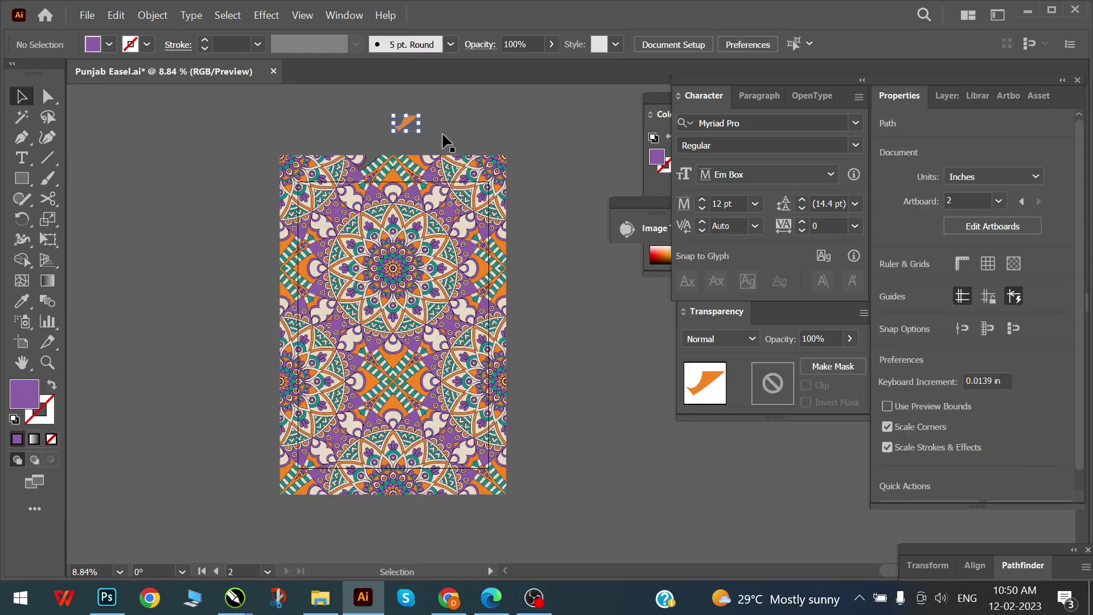
pyautogui.click(495, 141)
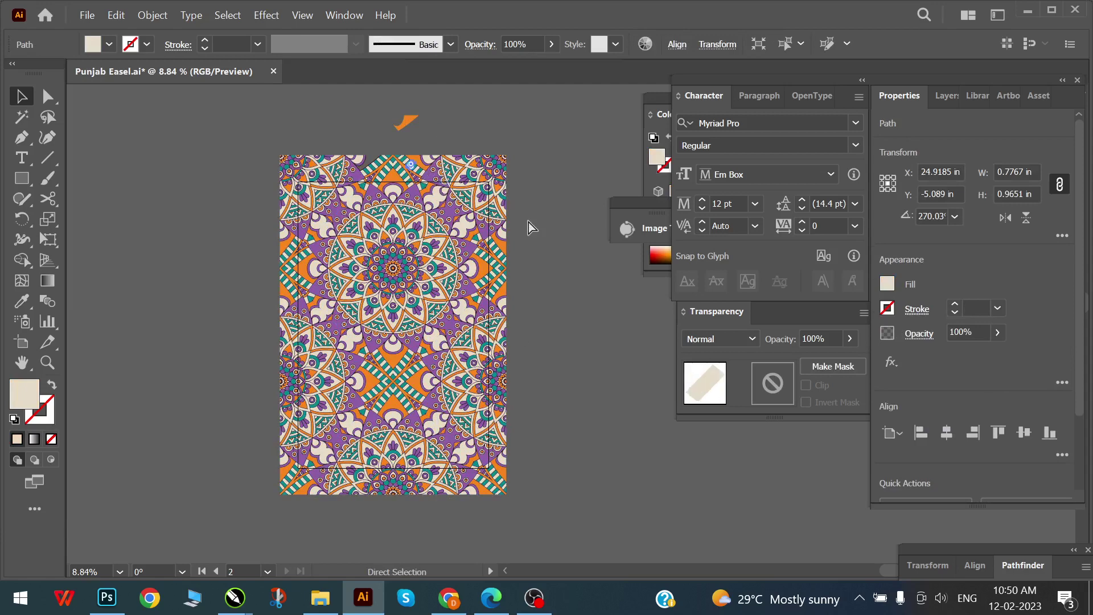
pyautogui.hotkey('ctrl', 'z')
pyautogui.hotkey('ctrl', 'shift', 'a')
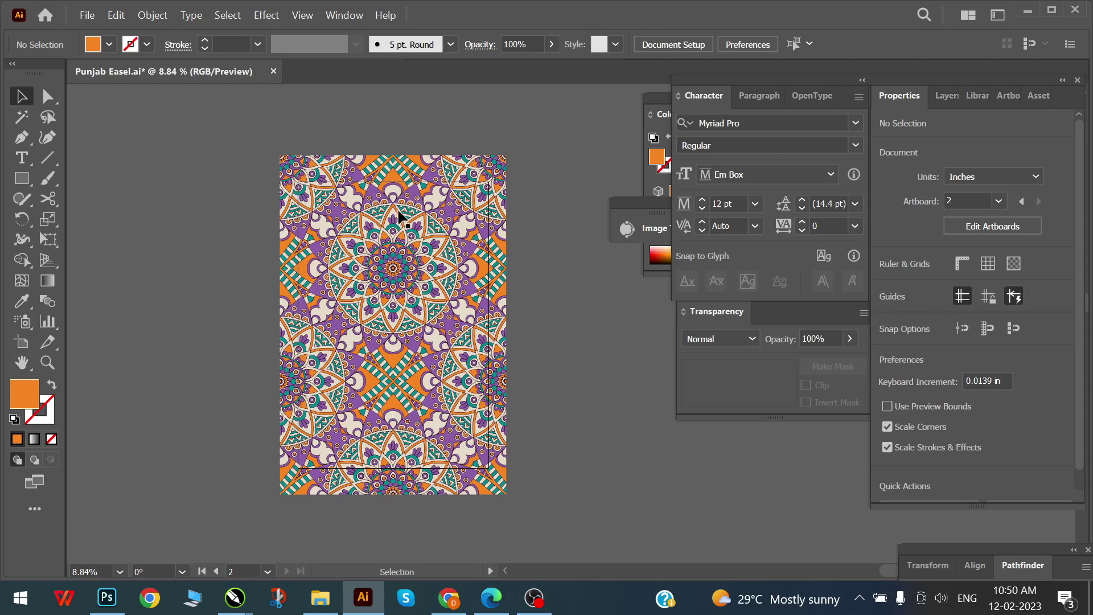
pyautogui.press('z')
pyautogui.click(431, 229)
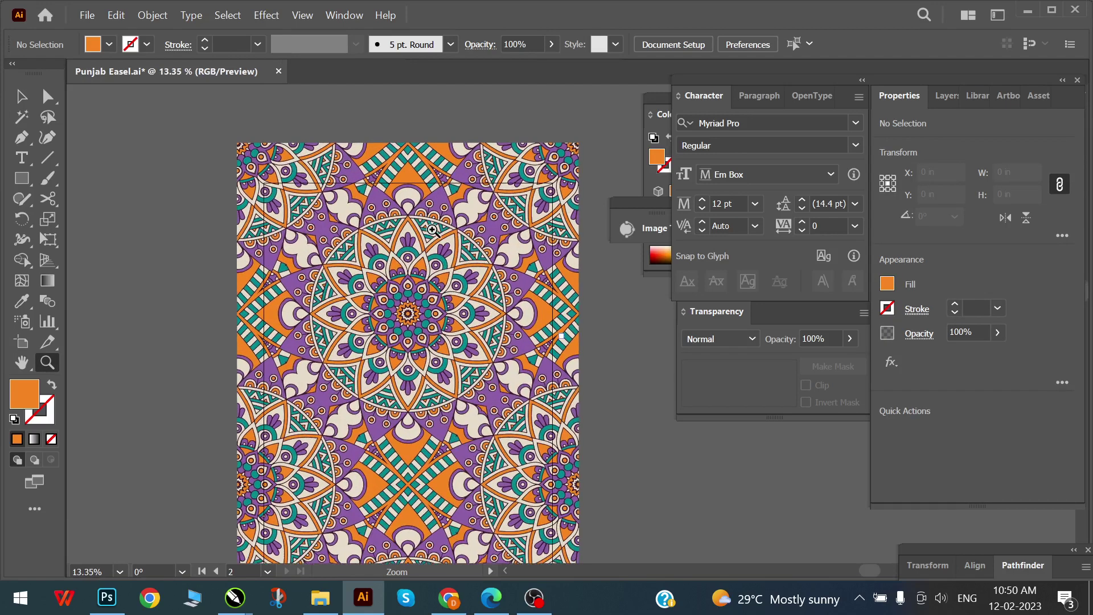
# - Select a purple mandala piece and show its 8D5FA7 fill in the Color Picker
pyautogui.press('v')
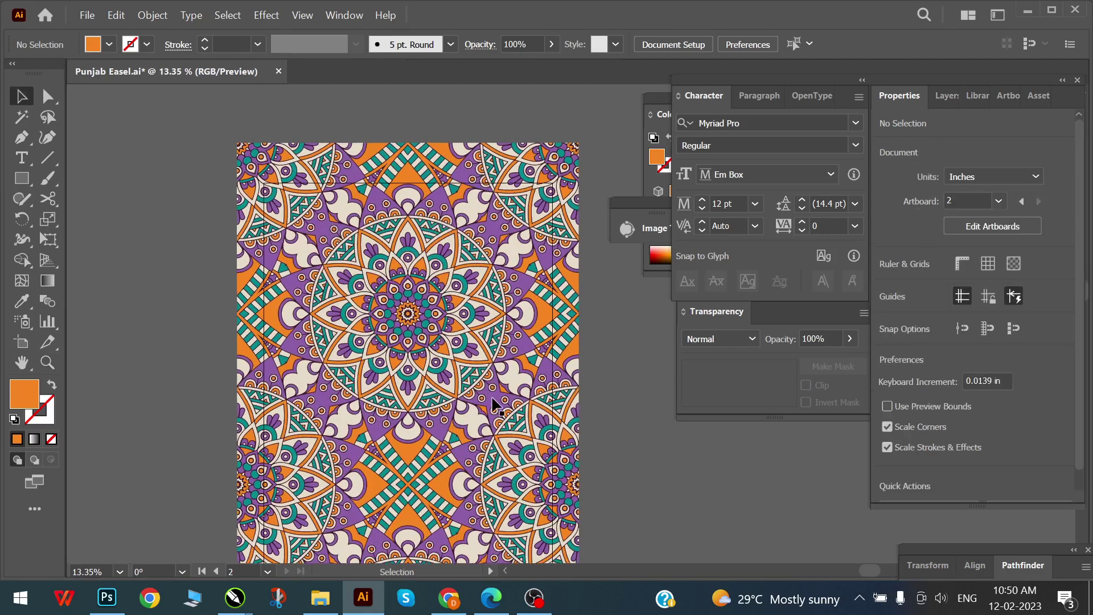
pyautogui.moveTo(491, 398); pyautogui.dragTo(564, 364)
pyautogui.hotkey('ctrl', 'z')
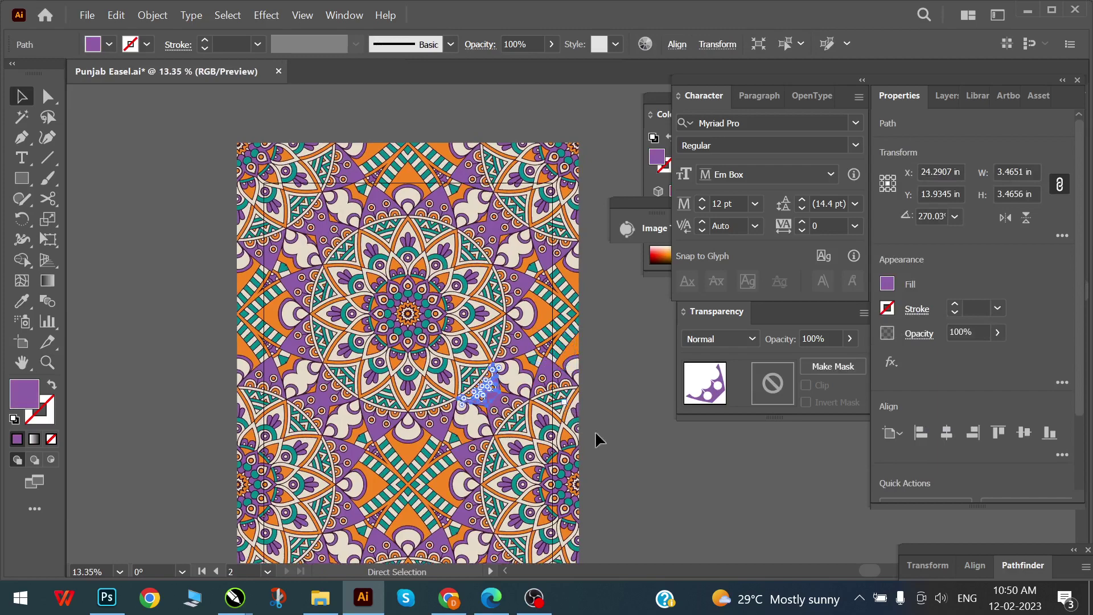
pyautogui.click(595, 439)
pyautogui.press('z')
pyautogui.moveTo(532, 415); pyautogui.dragTo(640, 481)
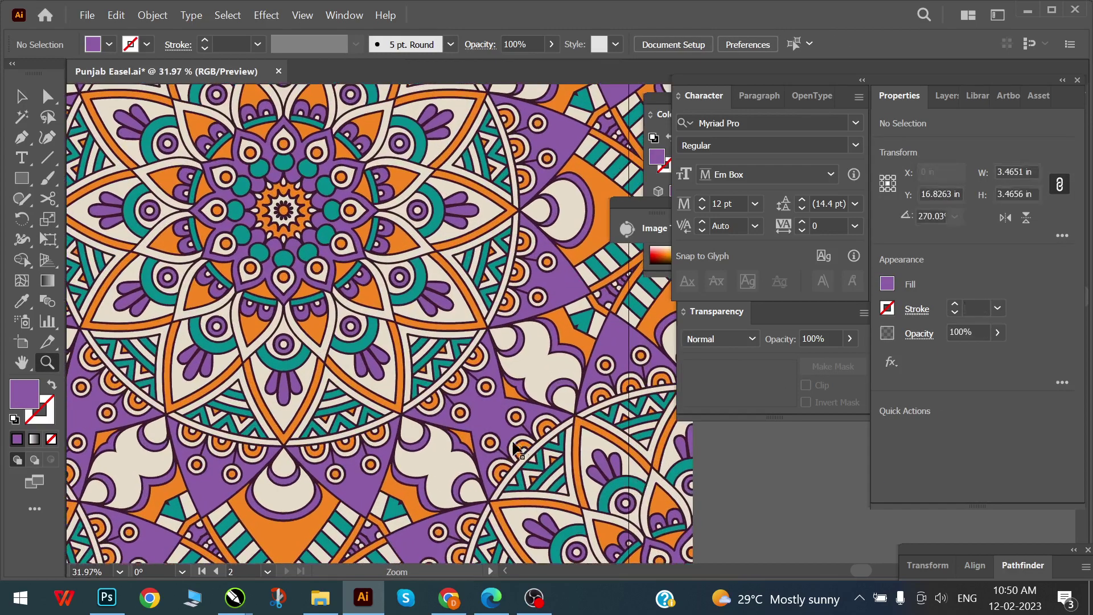
pyautogui.press('v')
pyautogui.moveTo(480, 407); pyautogui.dragTo(569, 362)
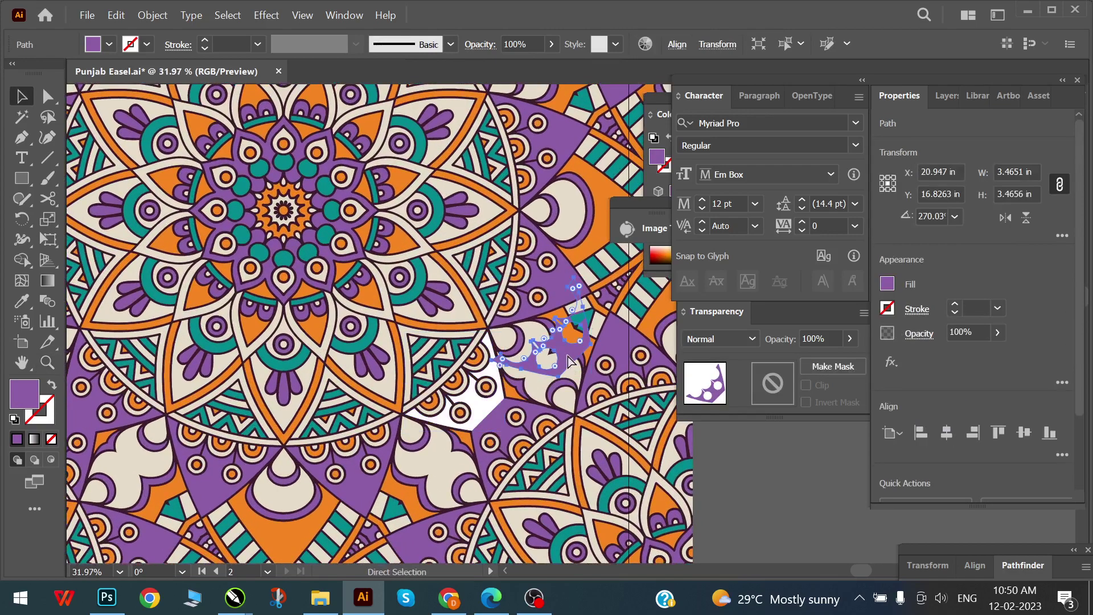
pyautogui.hotkey('ctrl', 'z')
pyautogui.scroll(-4, 418, 508)
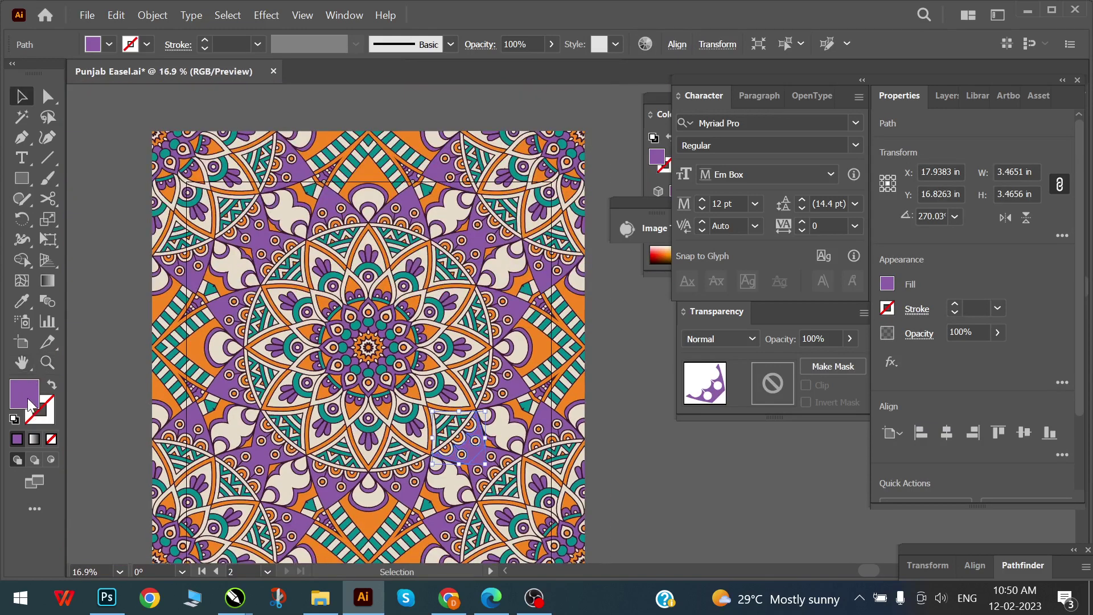
pyautogui.doubleClick(28, 398)
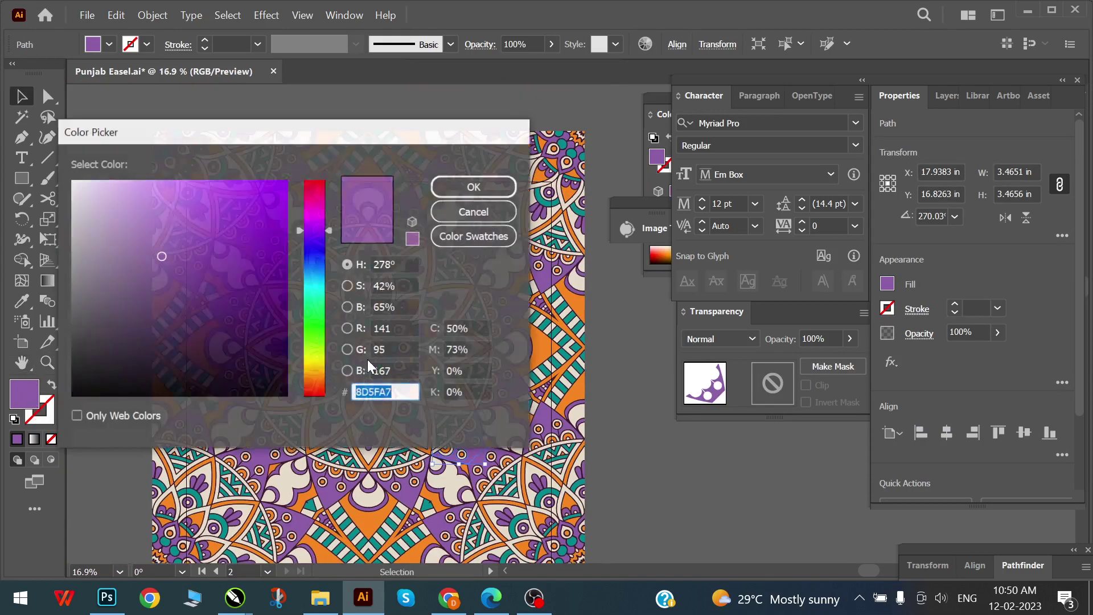
# - Draw a small square beside the artboard
pyautogui.click(488, 212)
pyautogui.click(21, 178)
pyautogui.moveTo(98, 117); pyautogui.dragTo(135, 155)
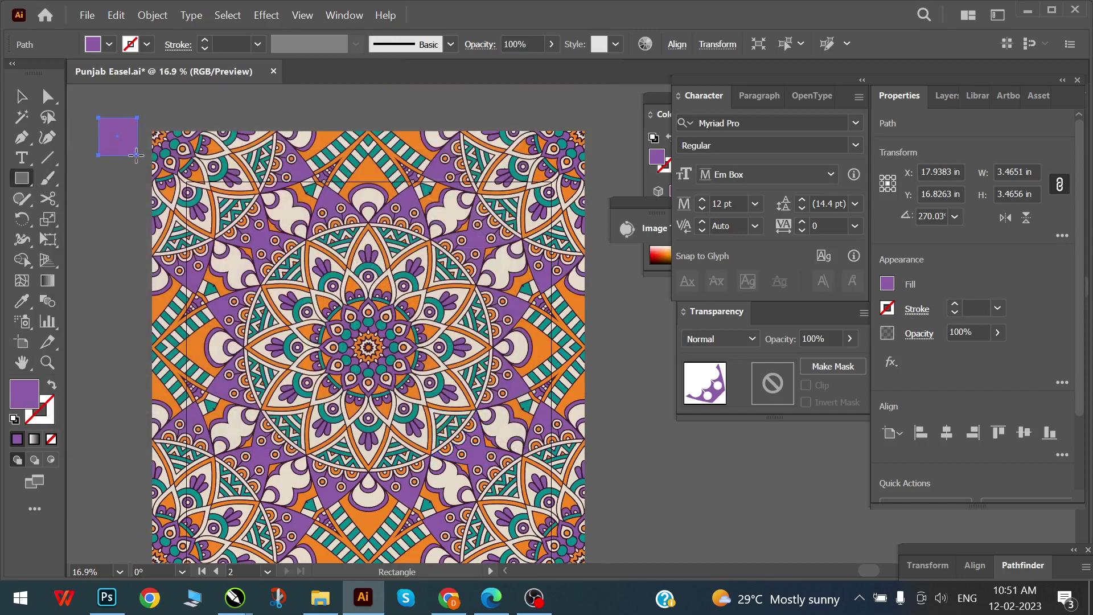
# - Fill the square with pure bright blue #0C00FF
pyautogui.doubleClick(26, 391)
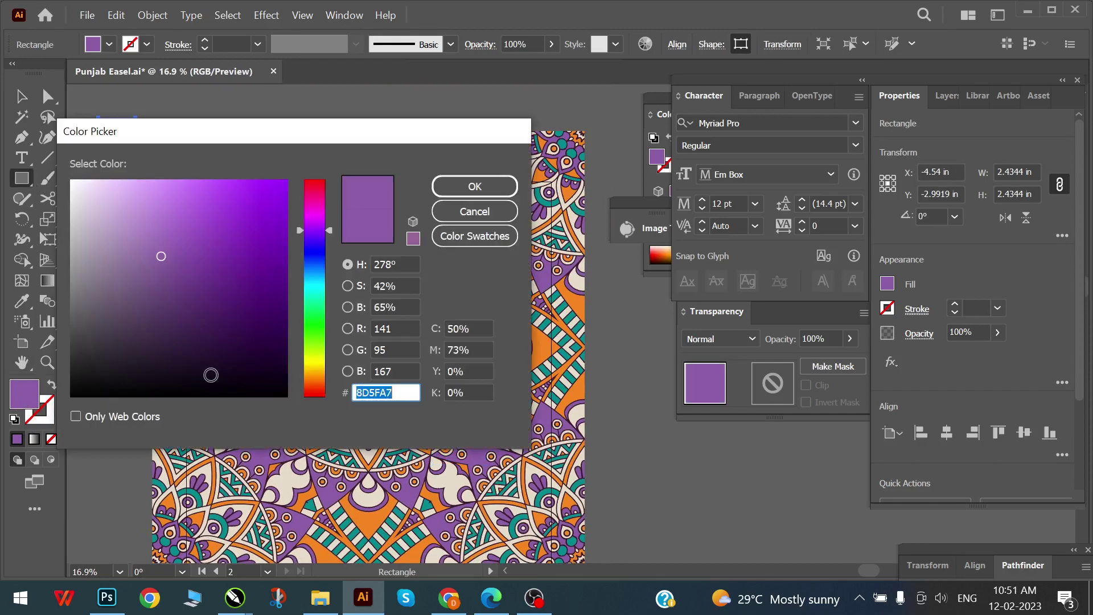
pyautogui.moveTo(313, 254); pyautogui.dragTo(310, 247)
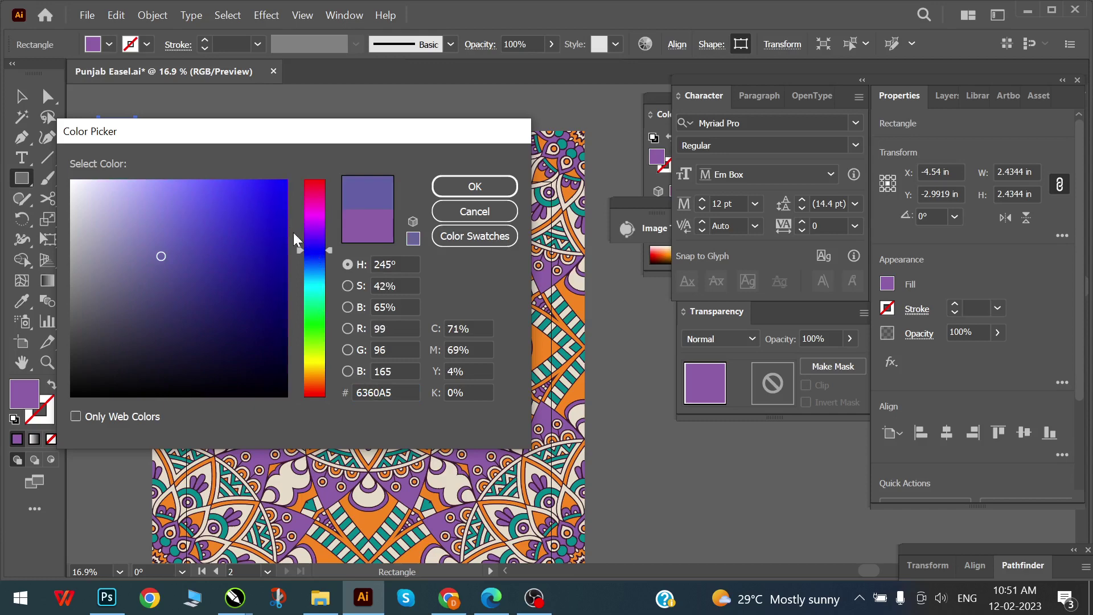
pyautogui.click(285, 181)
pyautogui.click(471, 185)
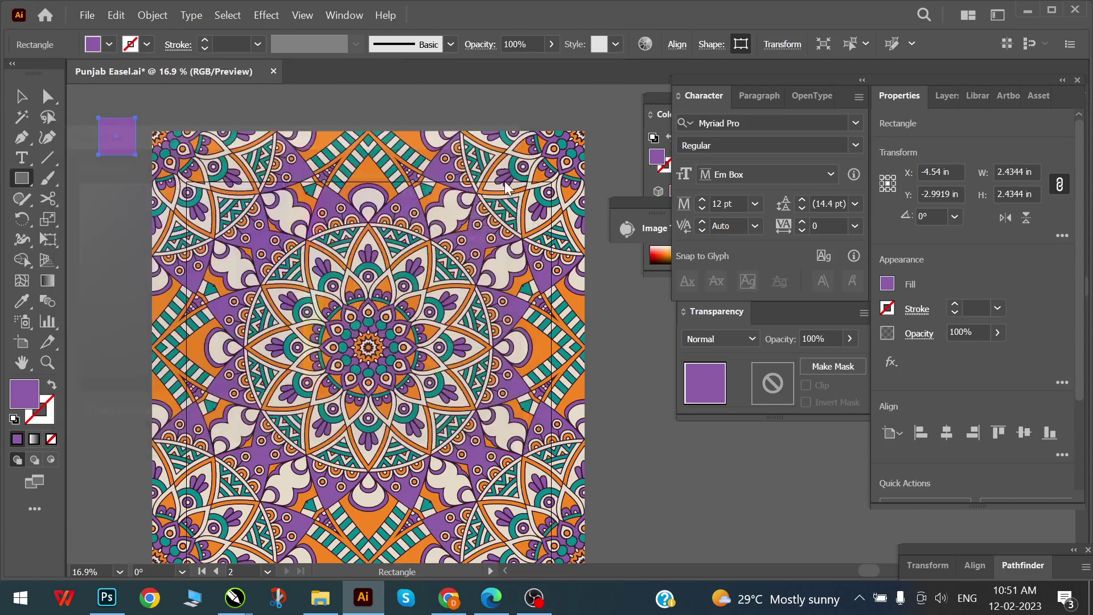
pyautogui.press('v')
pyautogui.click(94, 265)
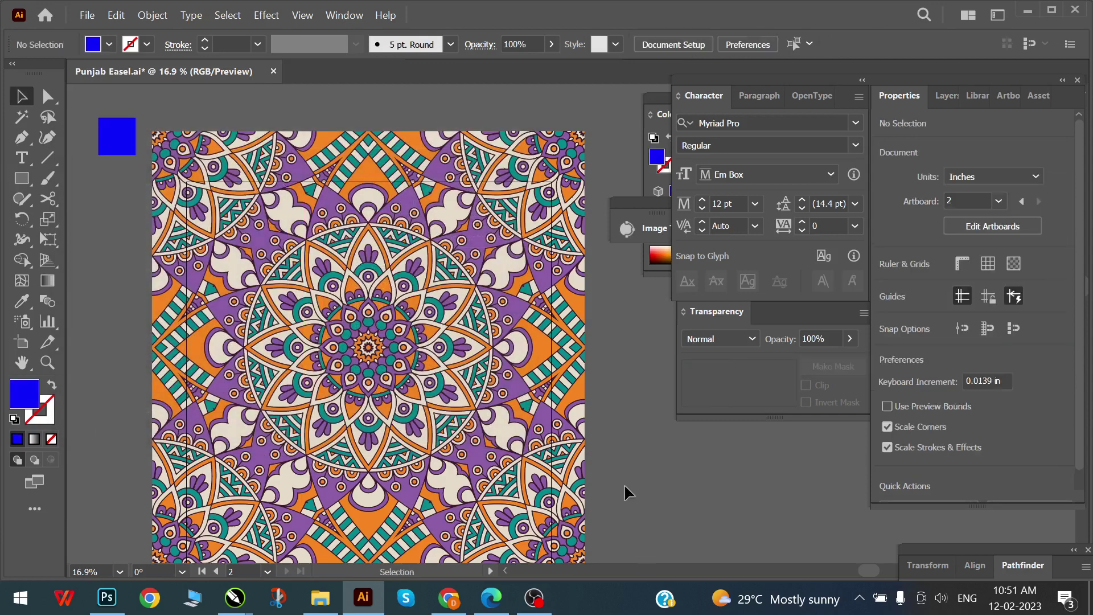
pyautogui.click(521, 397)
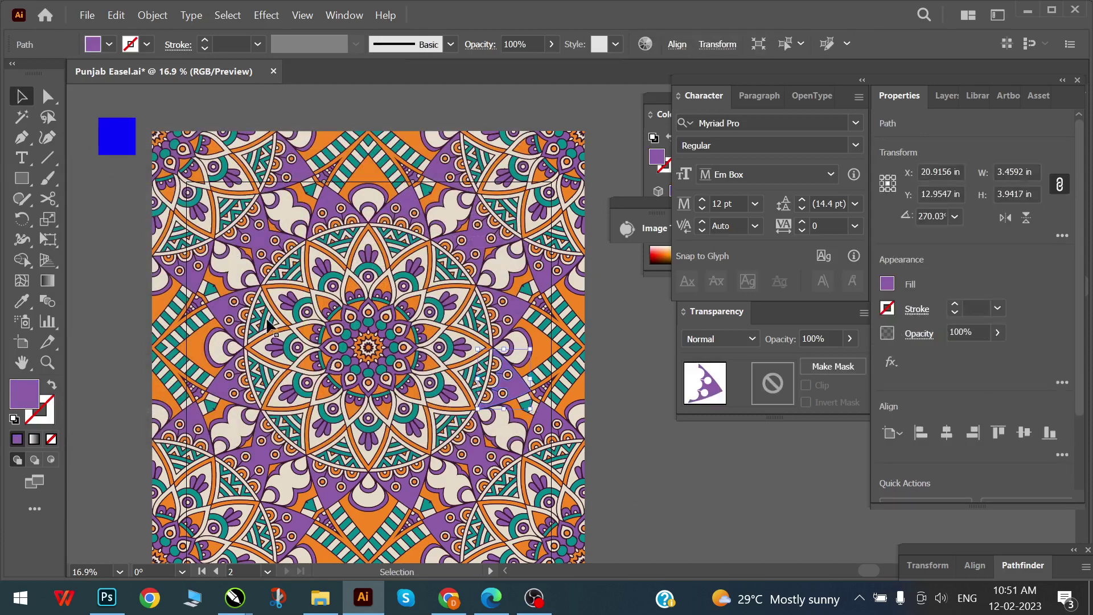
# - Recolour the upper-left purple piece with the square's blue
pyautogui.click(195, 281)
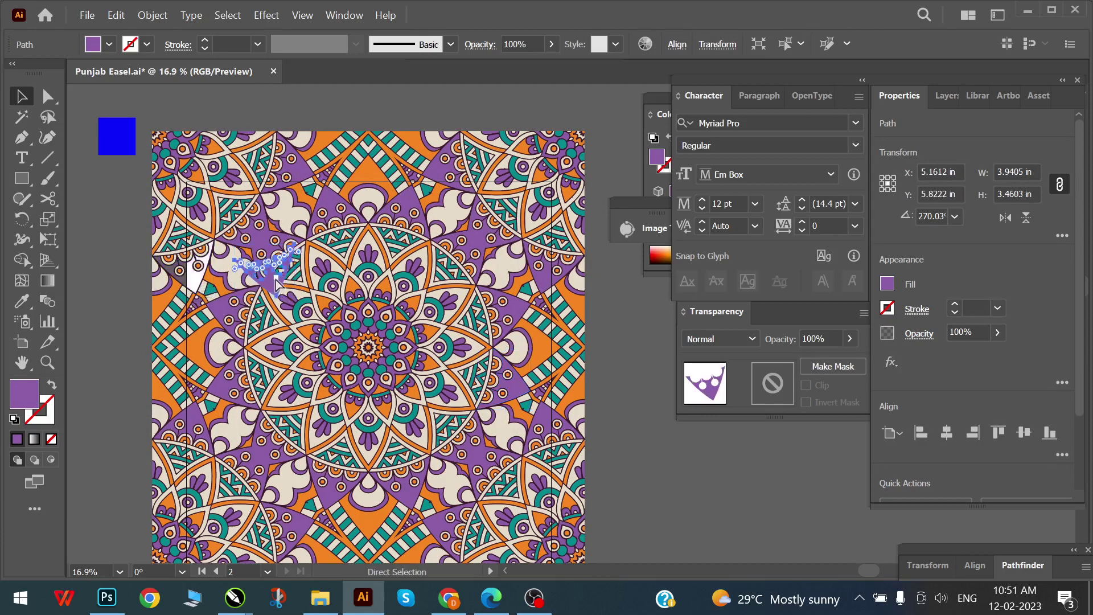
pyautogui.press('i')
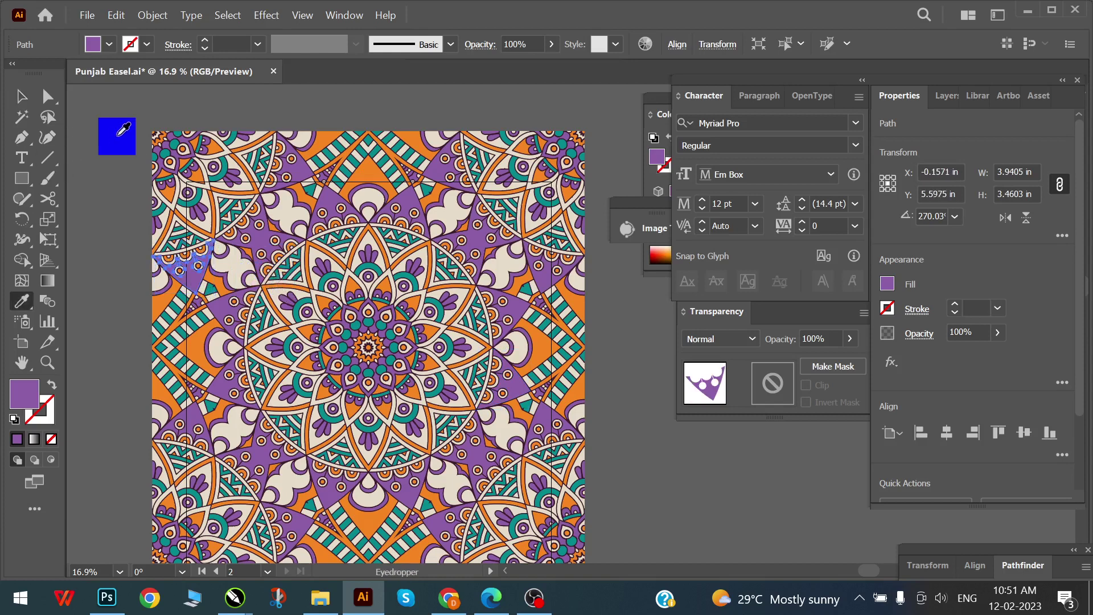
pyautogui.click(117, 137)
pyautogui.press('c')
pyautogui.click(231, 268)
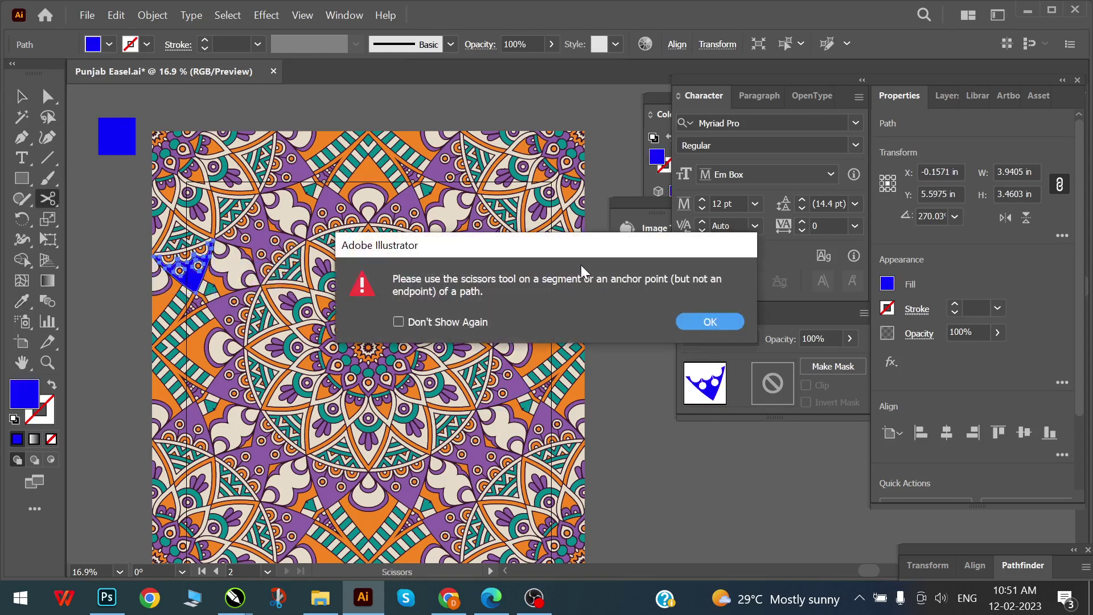
pyautogui.click(687, 322)
pyautogui.press('v')
pyautogui.click(630, 380)
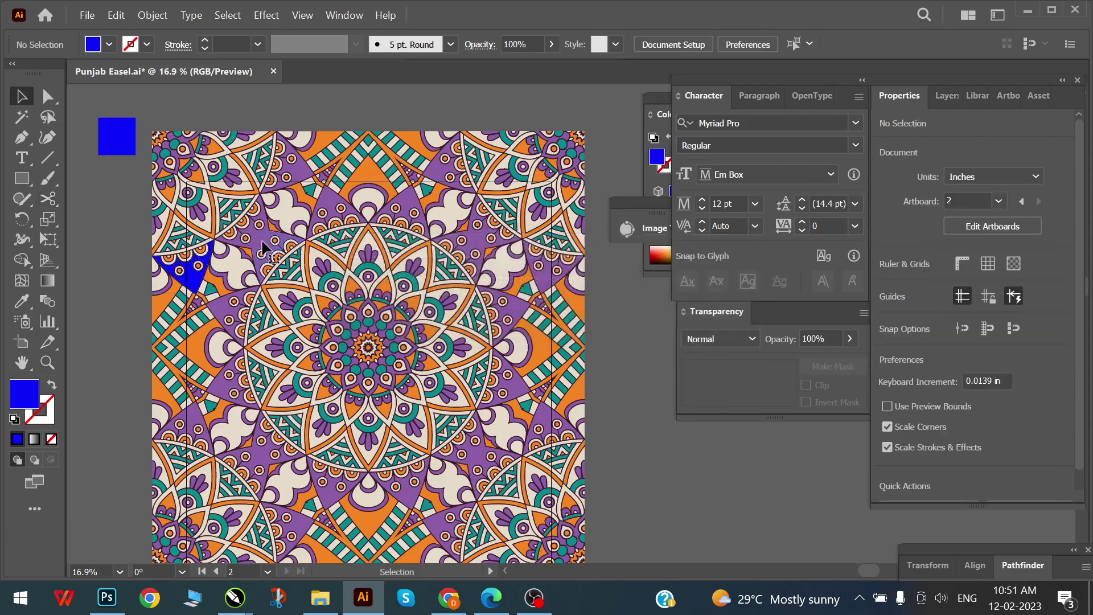
# - Recolour the next purple petal with the square's blue
pyautogui.click(262, 245)
pyautogui.press('i')
pyautogui.click(127, 129)
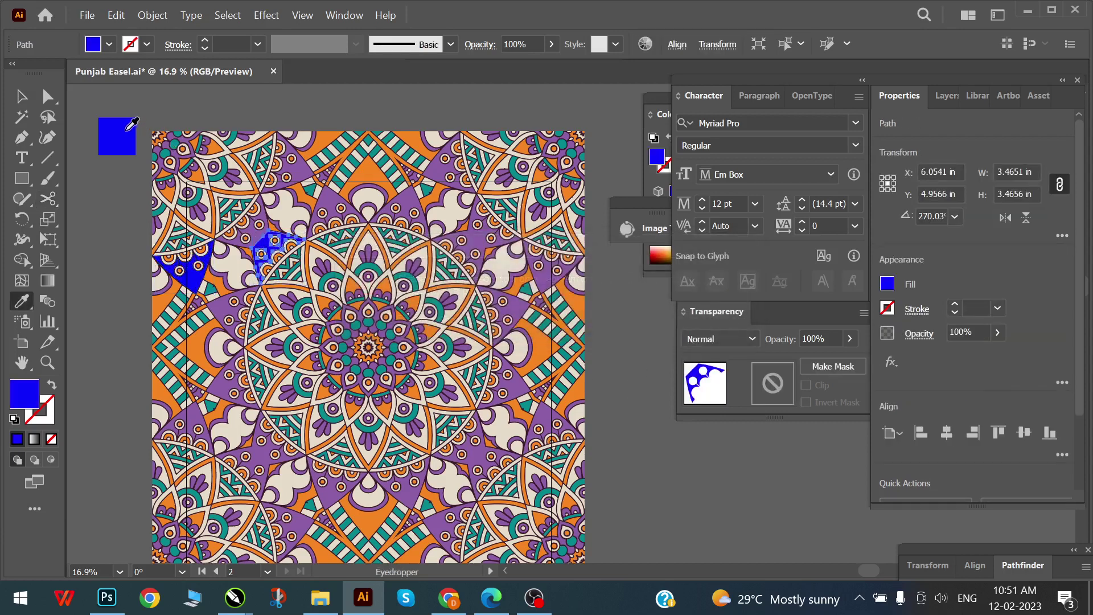
pyautogui.press('v')
pyautogui.click(273, 251)
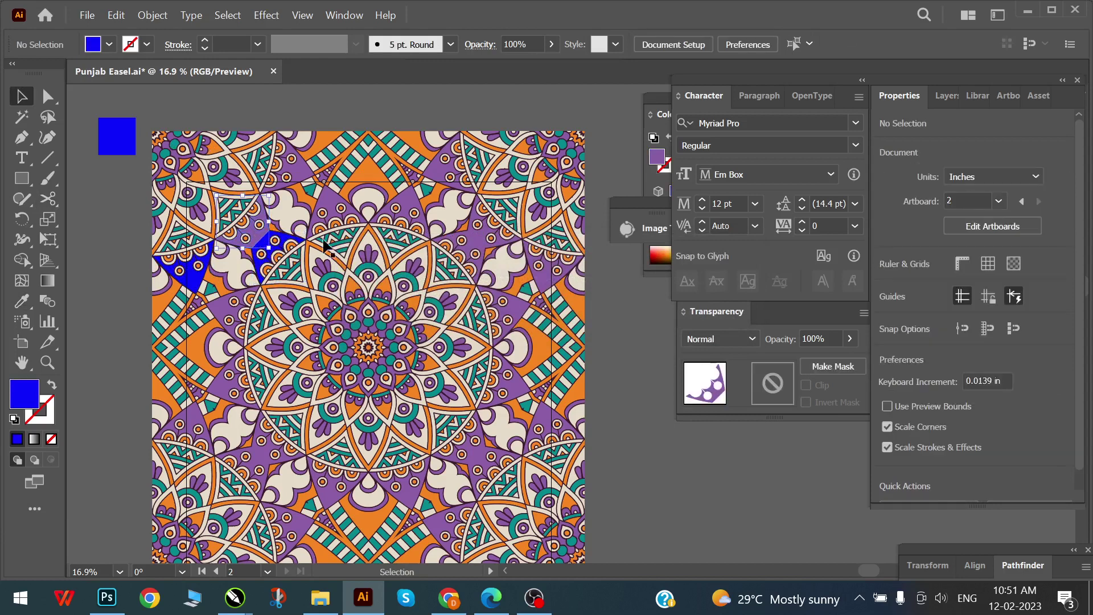
# - Turn six purple petals around the top and right side blue
pyautogui.click(329, 207)
pyautogui.keyDown('shift'); pyautogui.click(386, 200); pyautogui.keyUp('shift')
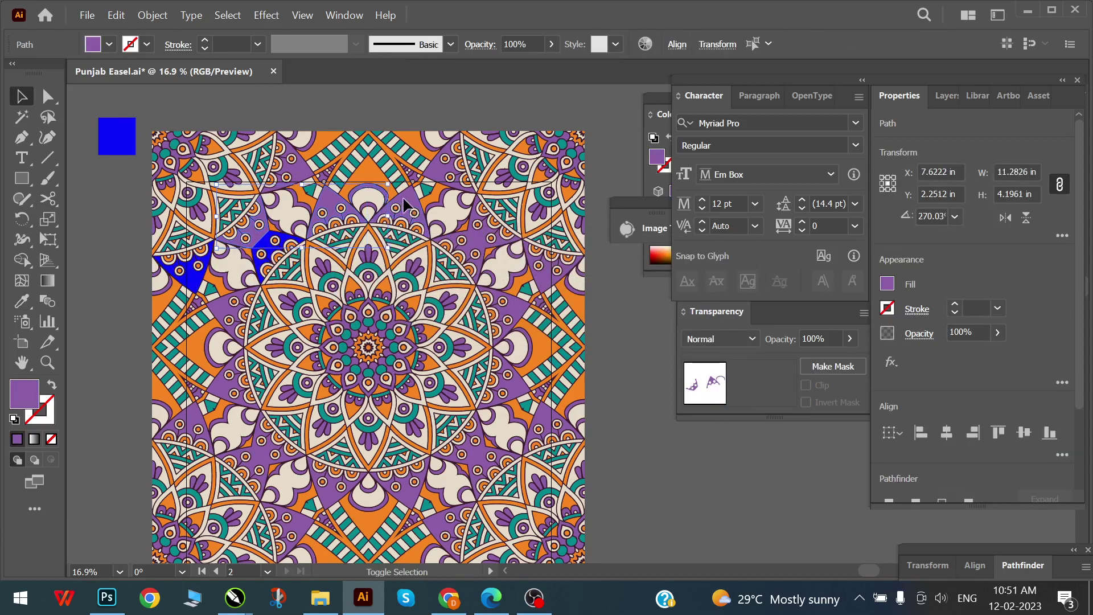
pyautogui.keyDown('shift'); pyautogui.click(477, 250); pyautogui.keyUp('shift')
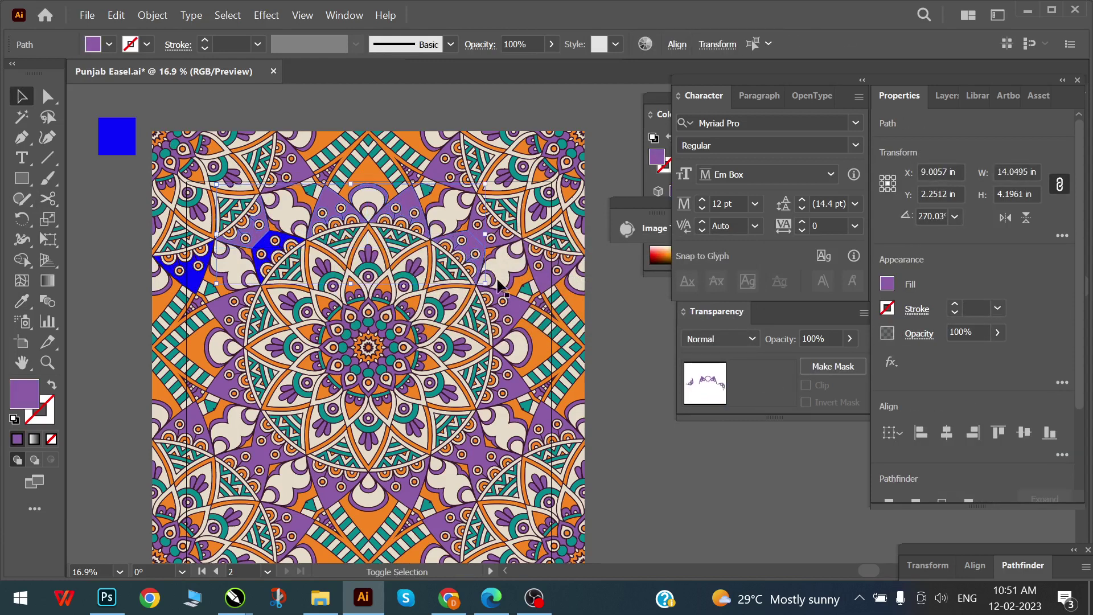
pyautogui.keyDown('shift'); pyautogui.click(518, 312); pyautogui.keyUp('shift')
pyautogui.keyDown('shift'); pyautogui.click(514, 389); pyautogui.keyUp('shift')
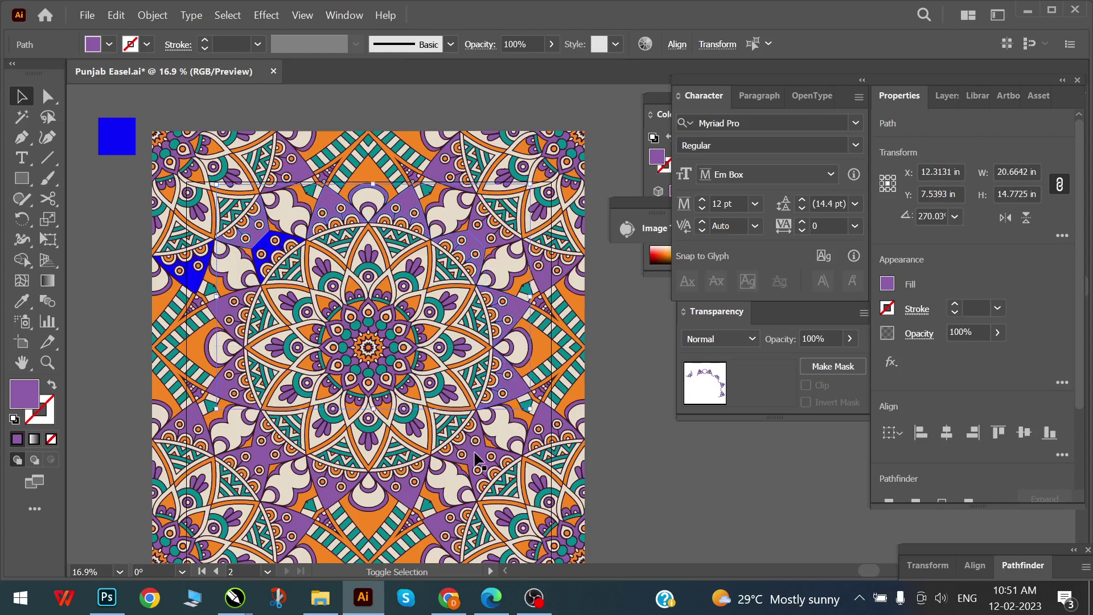
pyautogui.keyDown('shift'); pyautogui.click(477, 460); pyautogui.keyUp('shift')
pyautogui.press('i')
pyautogui.click(122, 140)
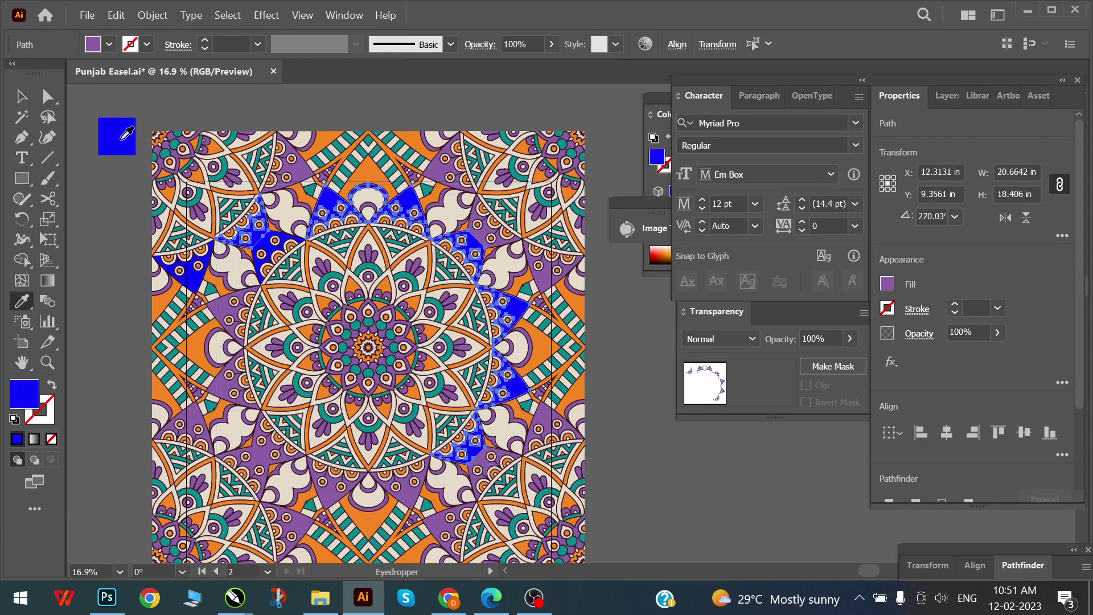
pyautogui.press('c')
pyautogui.press('v')
pyautogui.click(97, 292)
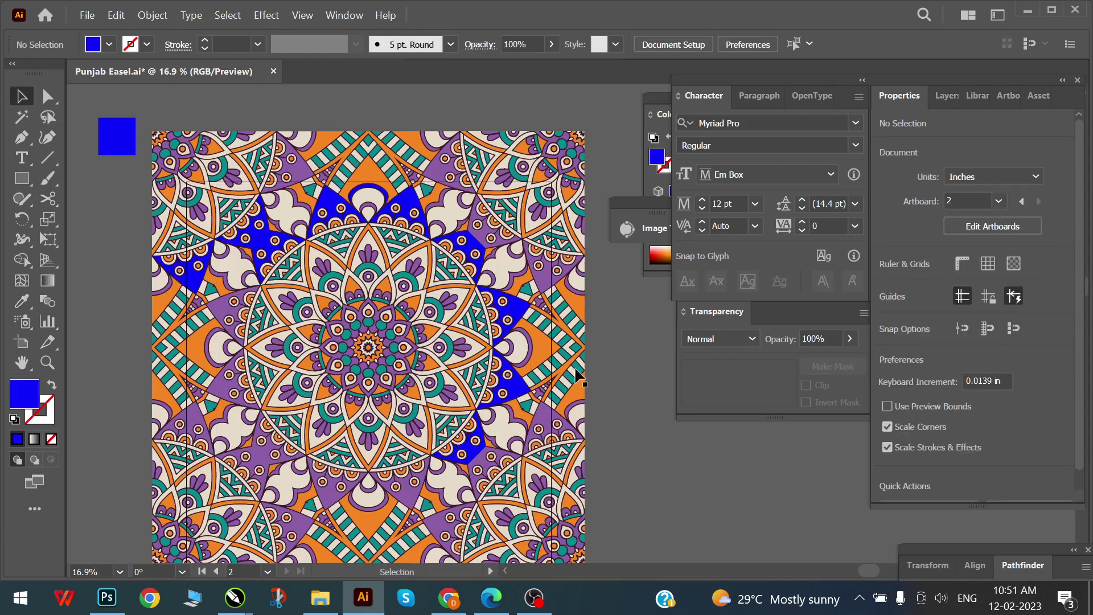
# - Turn three purple petals at the lower left blue
pyautogui.scroll(-3, 398, 365)
pyautogui.hscroll(-3, 398, 364)
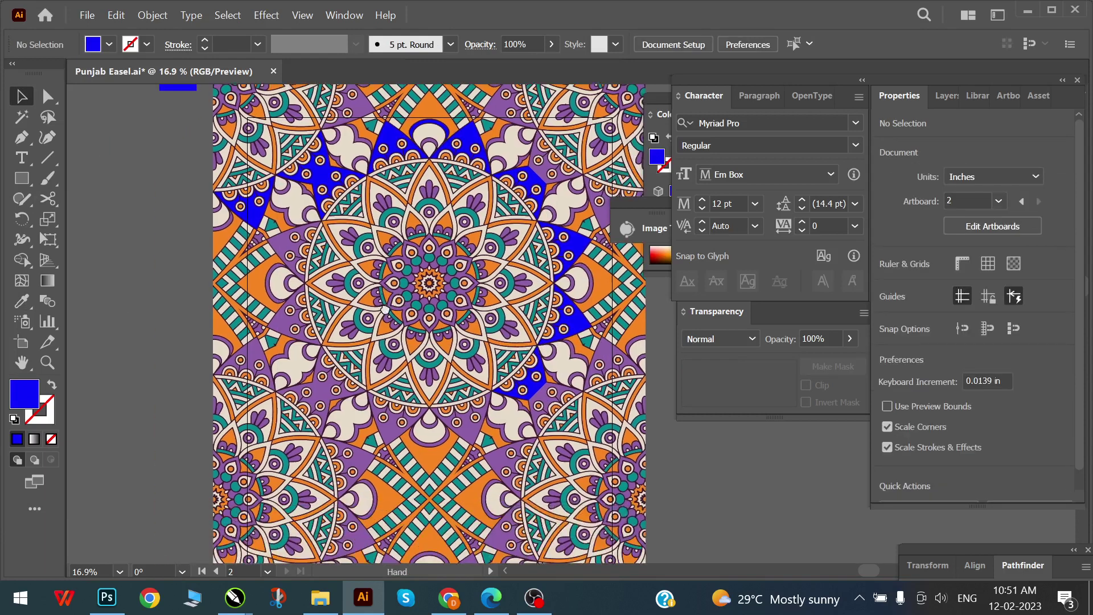
pyautogui.click(292, 326)
pyautogui.keyDown('shift'); pyautogui.click(250, 362); pyautogui.keyUp('shift')
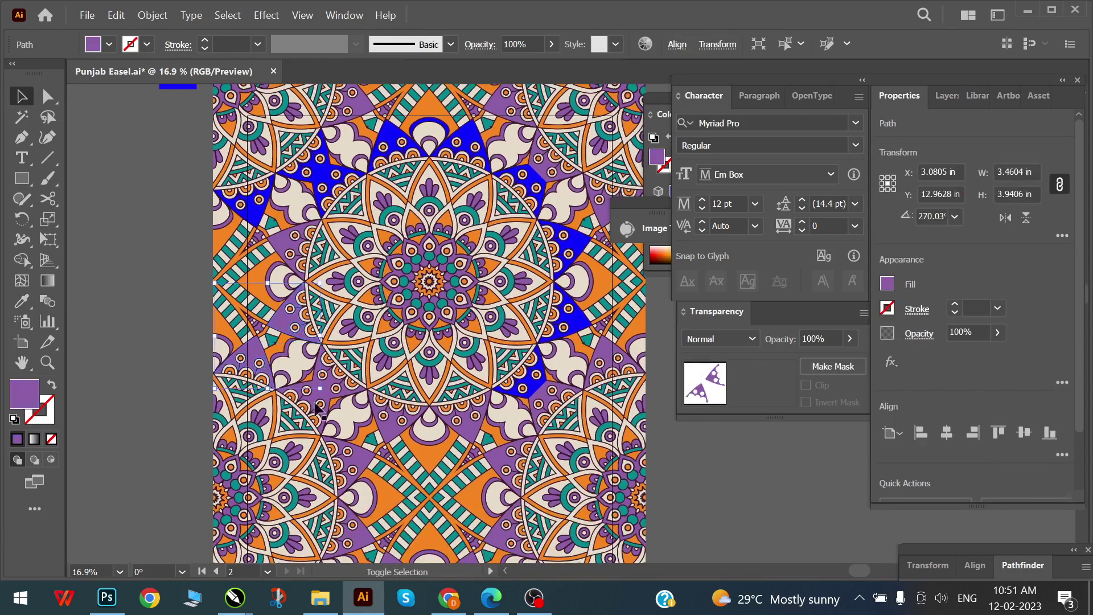
pyautogui.keyDown('shift'); pyautogui.click(331, 396); pyautogui.keyUp('shift')
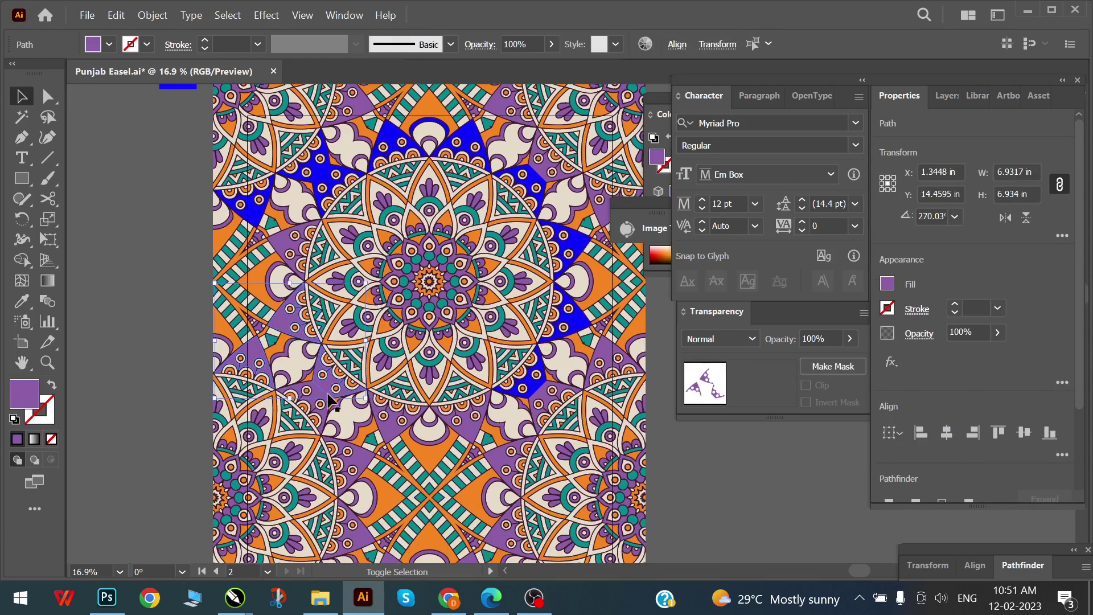
pyautogui.scroll(2, 239, 199)
pyautogui.hscroll(-2, 239, 199)
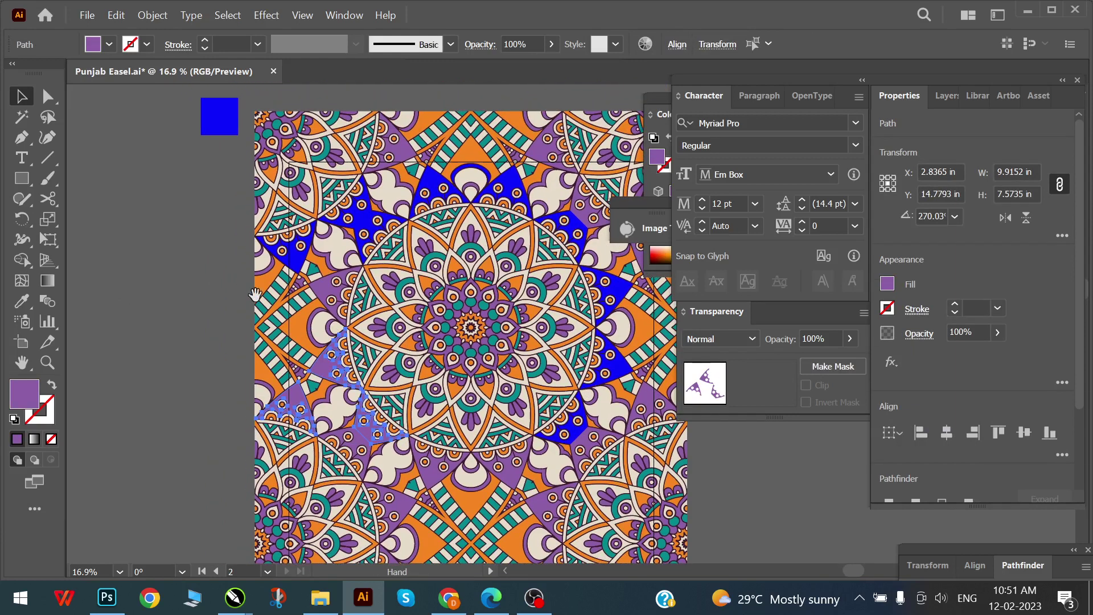
pyautogui.press('i')
pyautogui.click(215, 107)
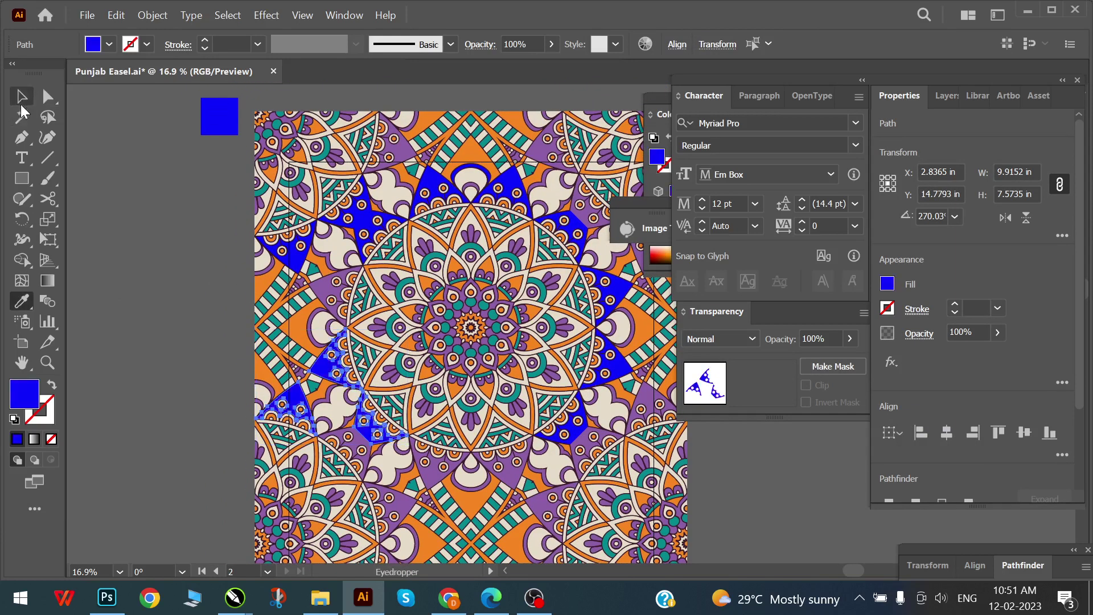
pyautogui.click(22, 96)
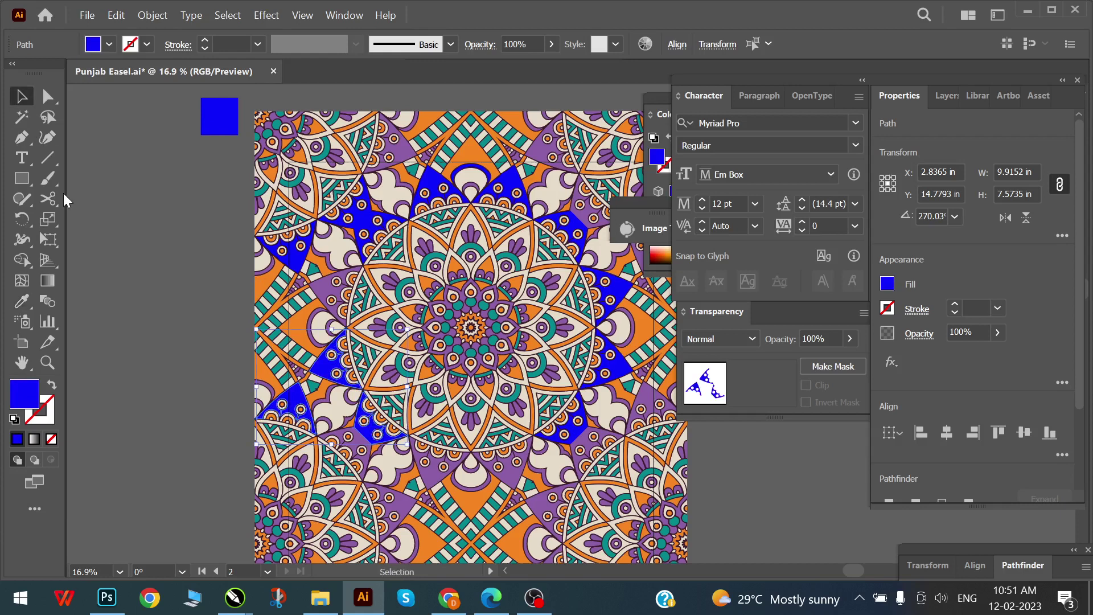
# - Undo the petal recolouring and select every purple area with the Magic Wand
pyautogui.hotkey('ctrl', 'z')
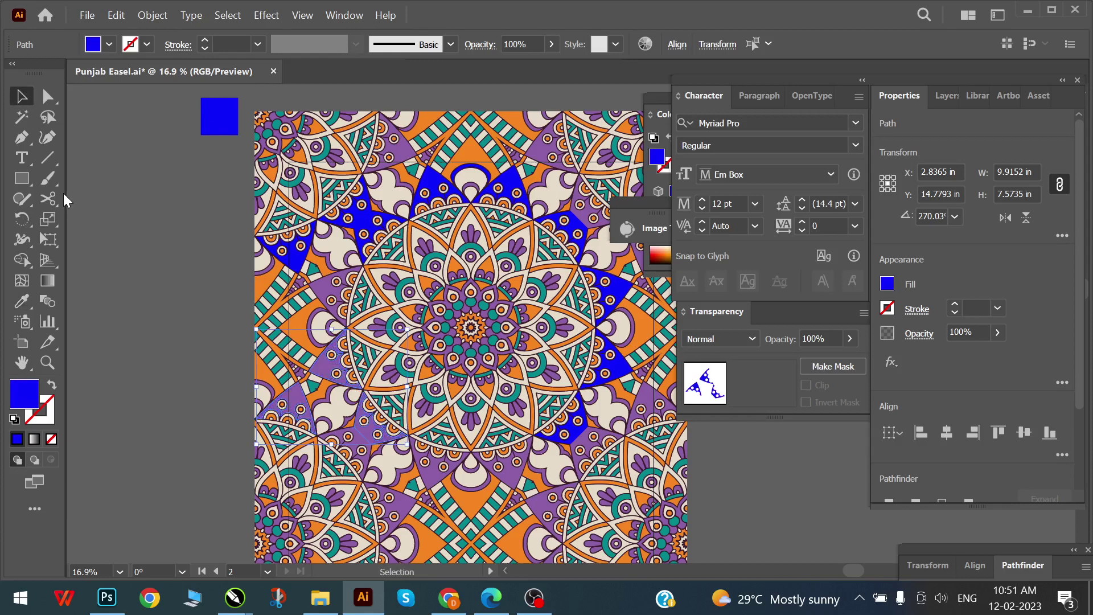
pyautogui.hotkey('ctrl', 'z')
pyautogui.hotkey('ctrl', 'z')
pyautogui.hotkey('ctrl', 'z')
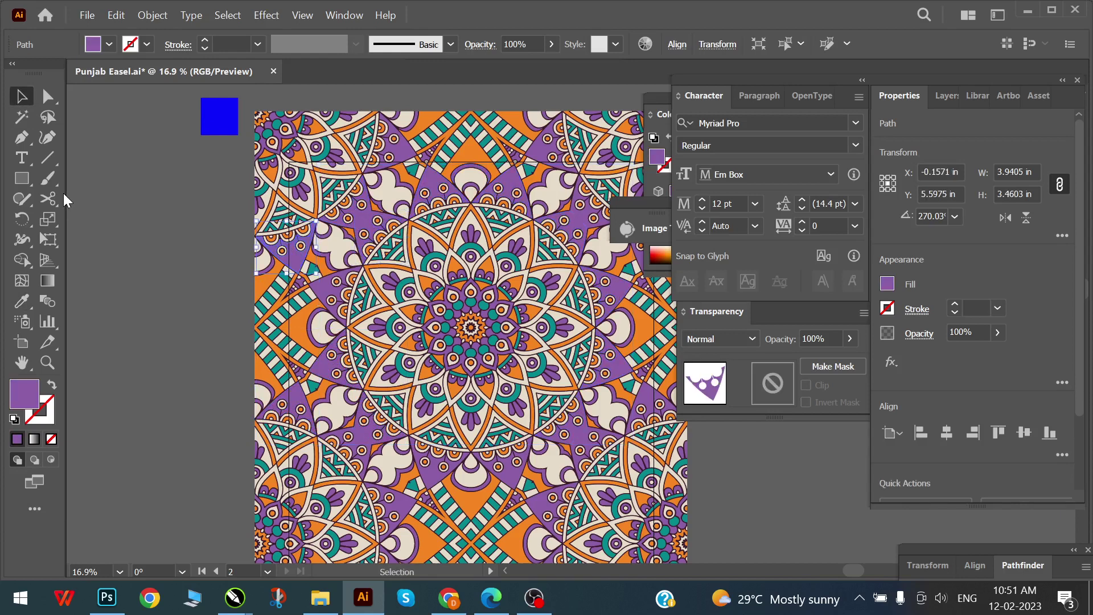
pyautogui.click(197, 338)
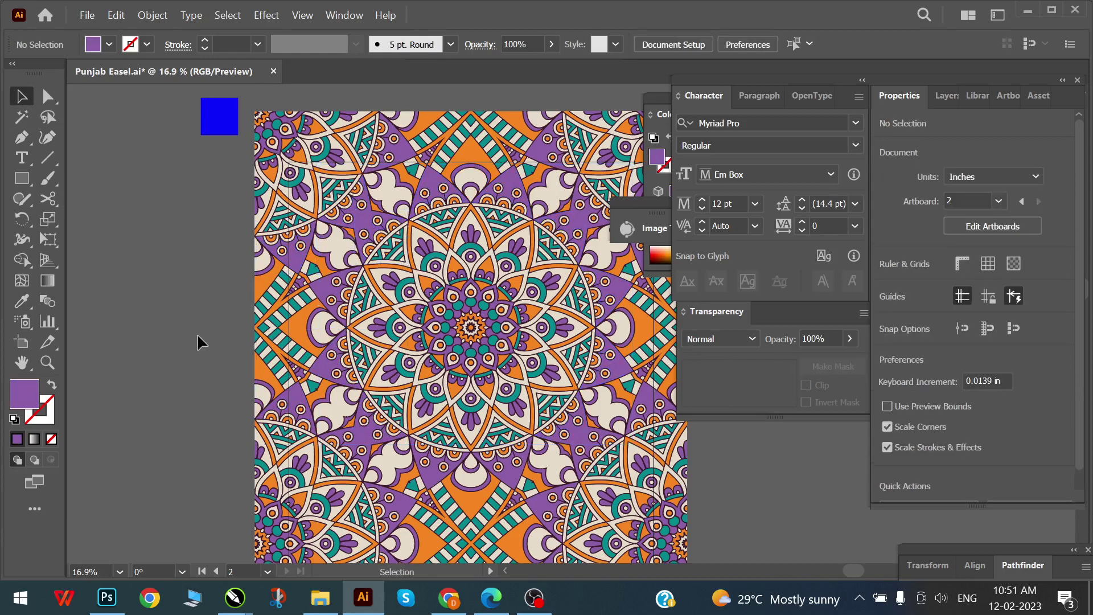
pyautogui.click(29, 117)
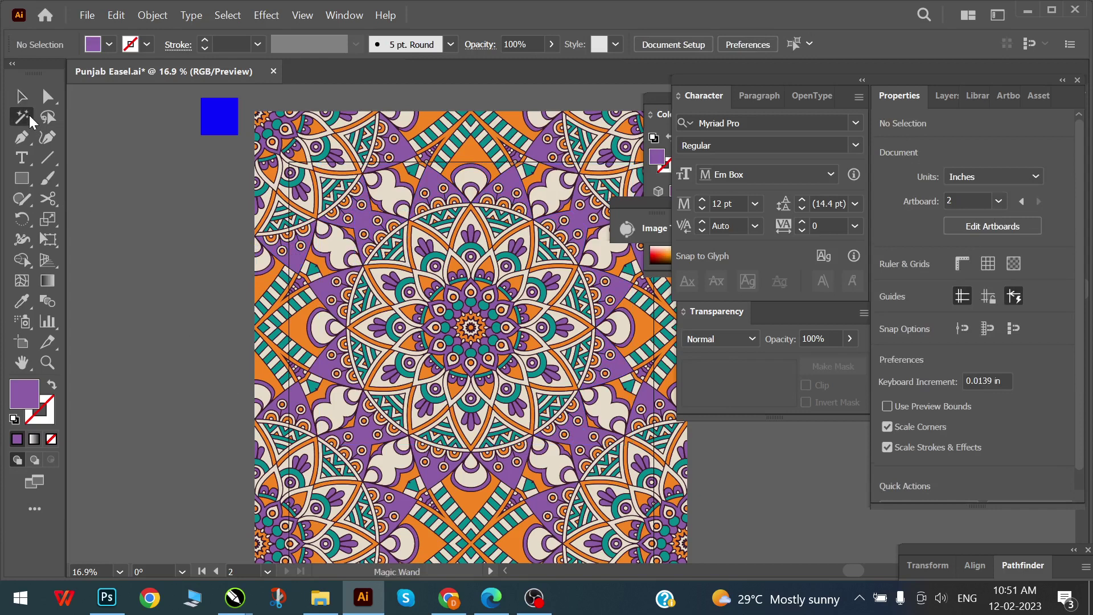
pyautogui.click(432, 179)
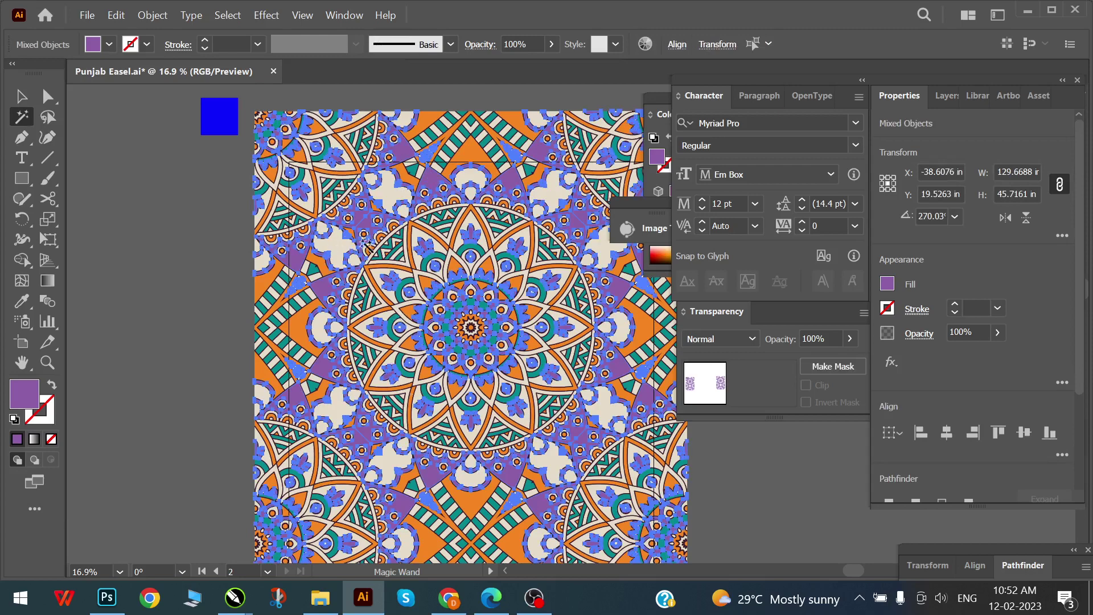
# - Fill all the selected purple areas with the blue square's colour
pyautogui.scroll(-2, 436, 339)
pyautogui.moveTo(439, 344); pyautogui.dragTo(306, 204)
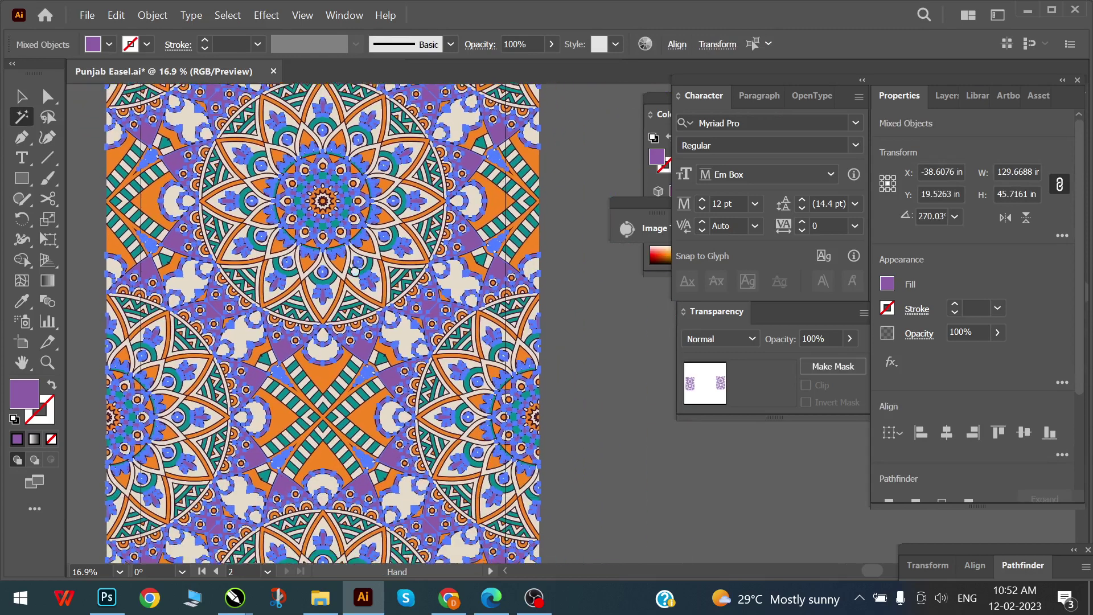
pyautogui.moveTo(382, 203); pyautogui.dragTo(392, 351)
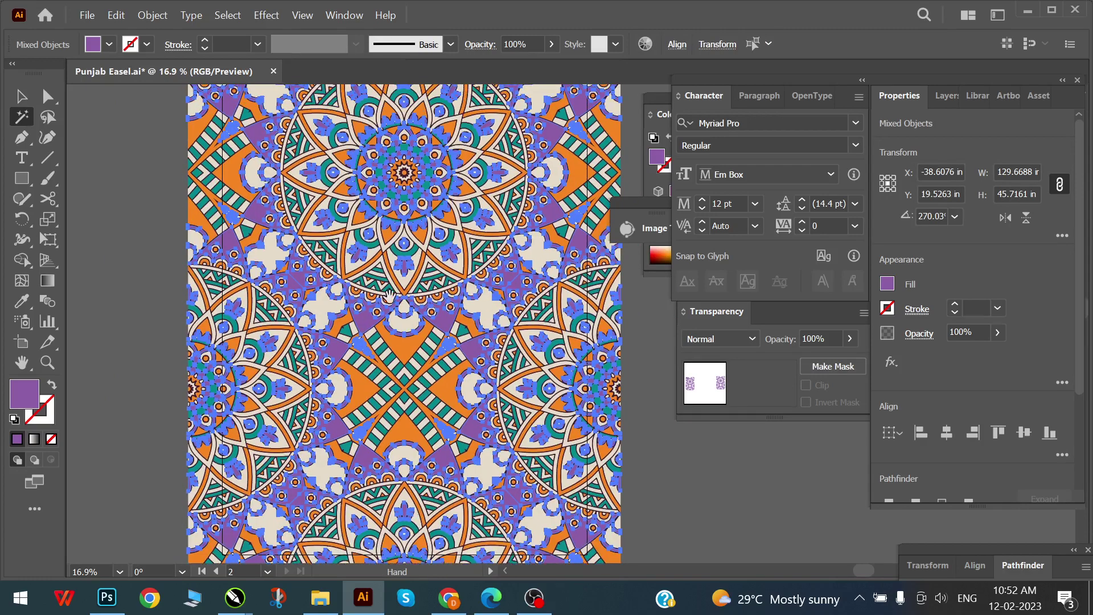
pyautogui.press('i')
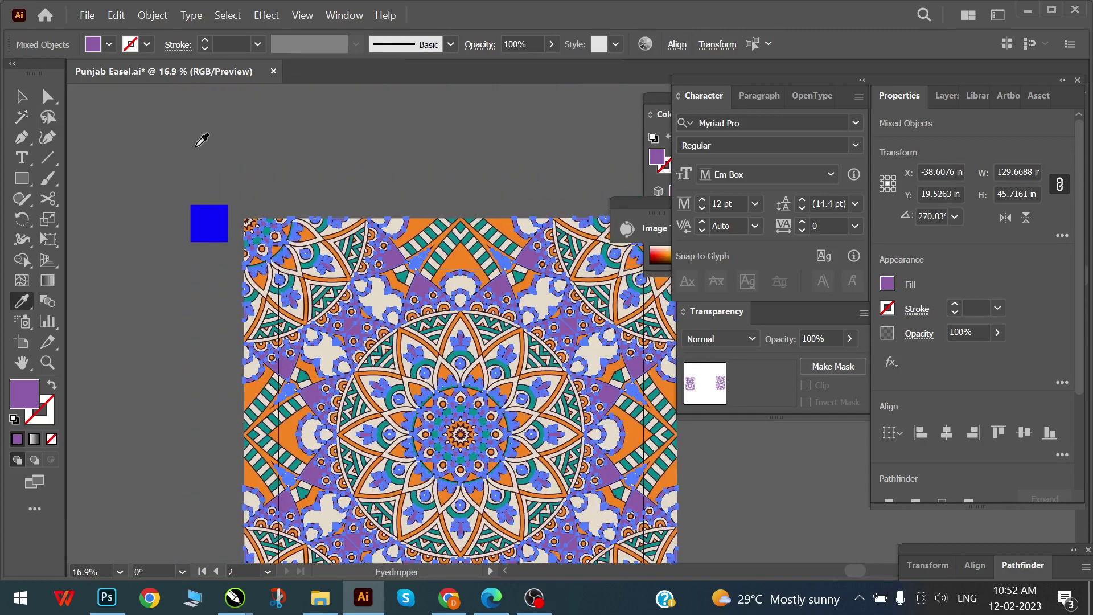
pyautogui.click(226, 216)
pyautogui.press('v')
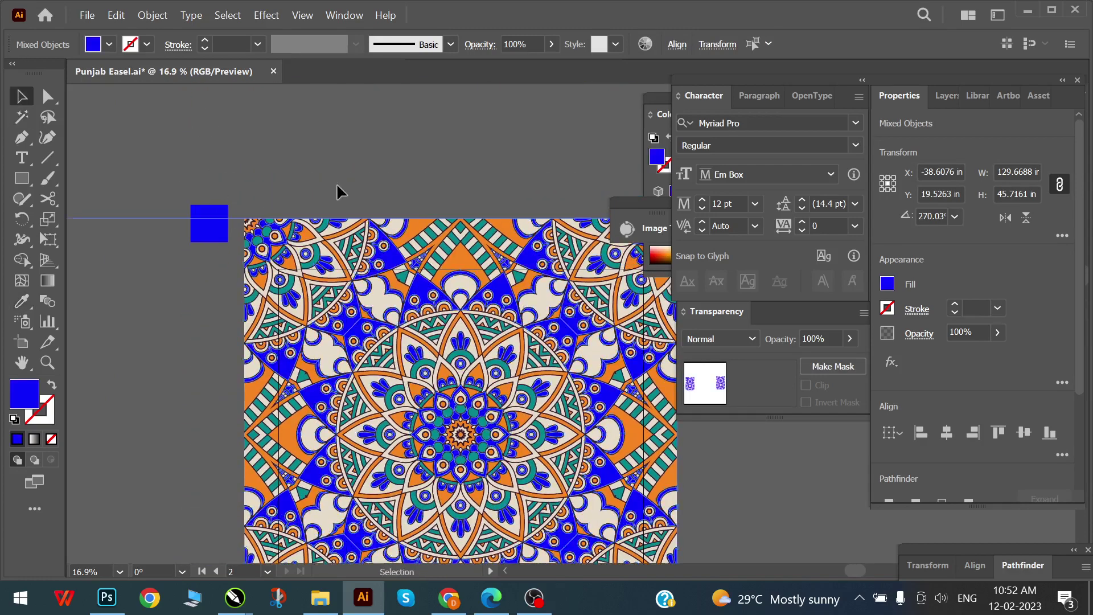
pyautogui.click(336, 183)
pyautogui.moveTo(422, 343); pyautogui.dragTo(379, 302)
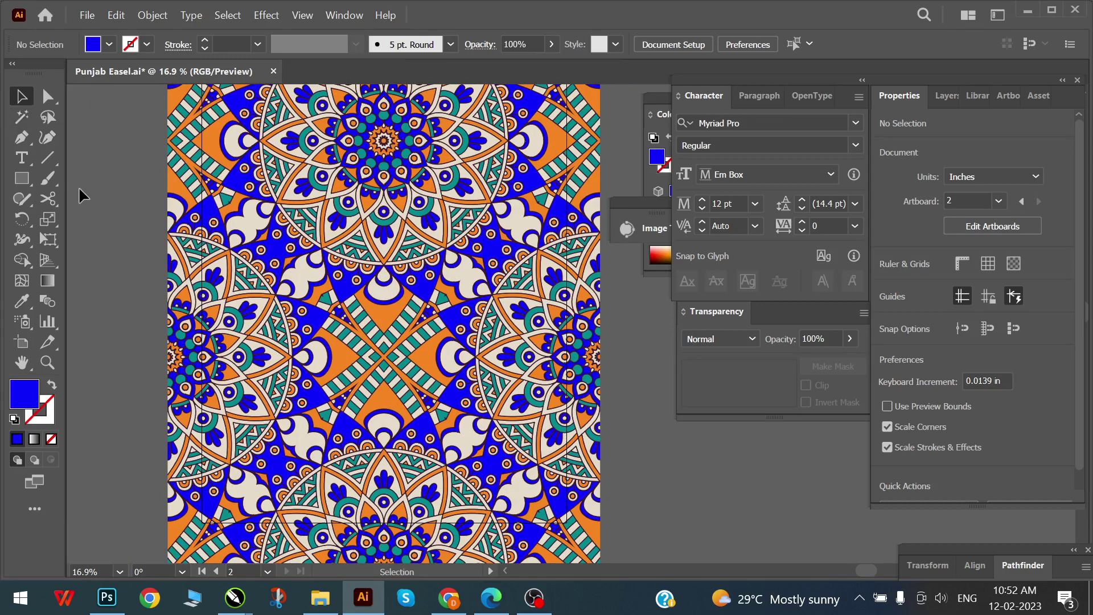
pyautogui.press('space')
pyautogui.moveTo(376, 243)
pyautogui.mouseDown()
pyautogui.moveTo(419, 273)
pyautogui.moveTo(408, 384)
pyautogui.mouseUp()
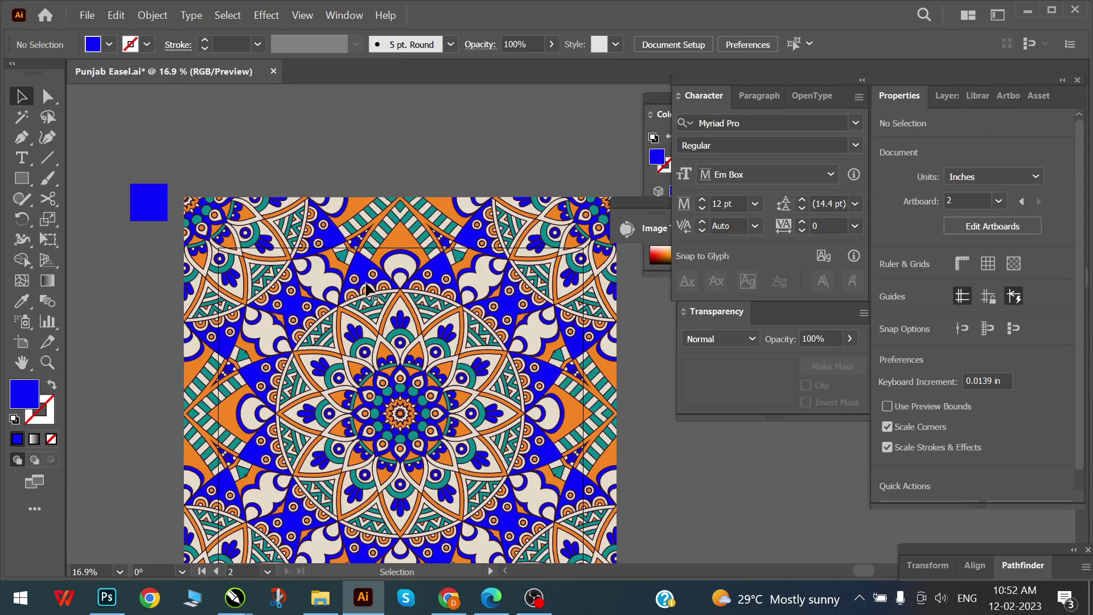
pyautogui.click(367, 274)
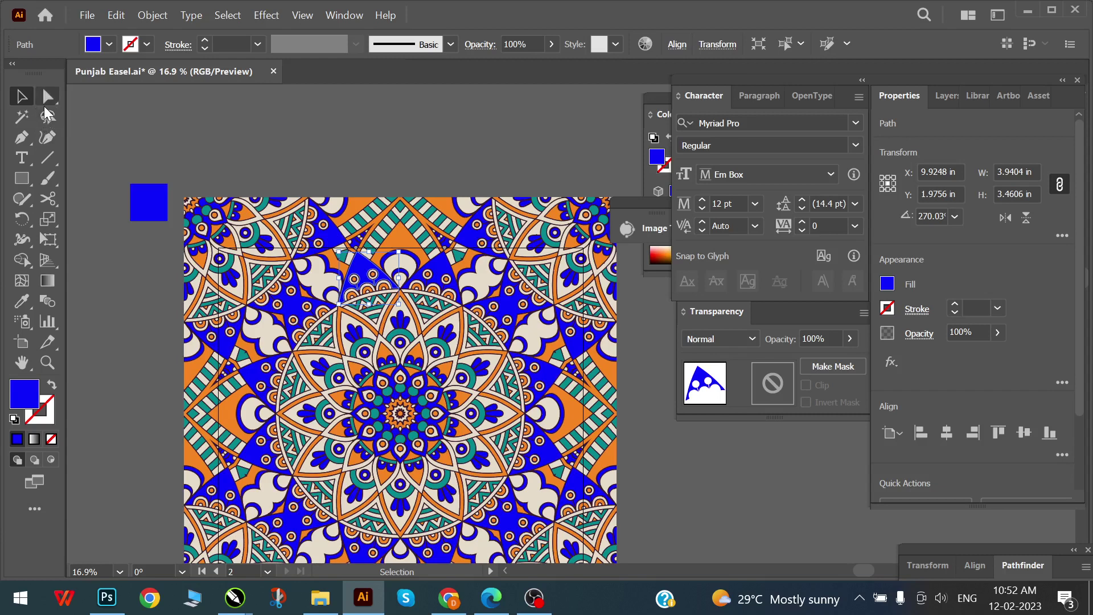
pyautogui.click(351, 164)
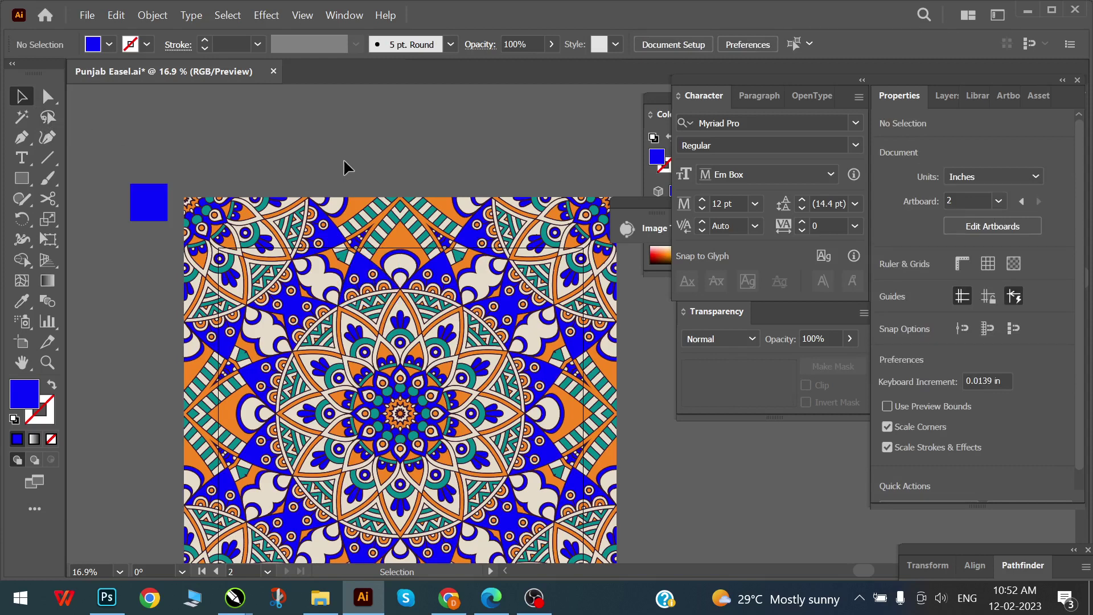
pyautogui.scroll(1, 344, 162)
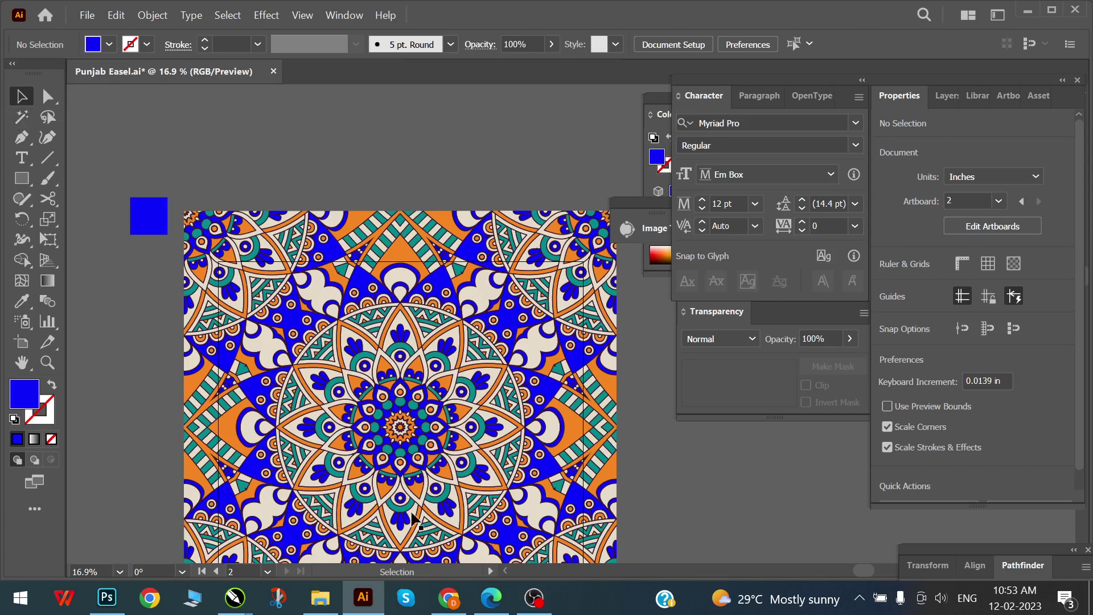
pyautogui.click(106, 597)
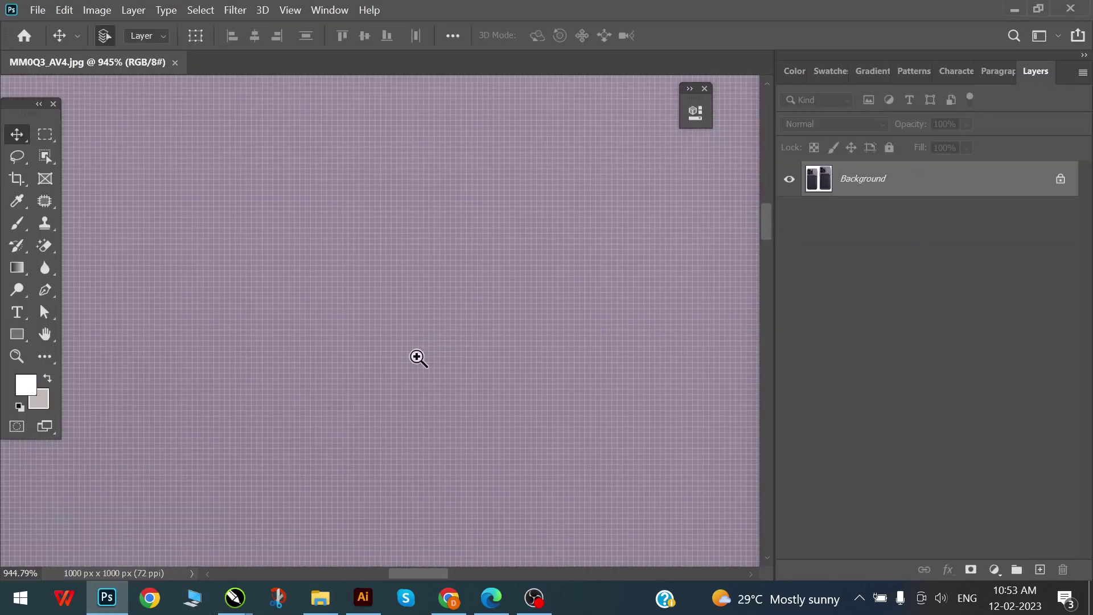
pyautogui.moveTo(417, 357); pyautogui.dragTo(390, 389)
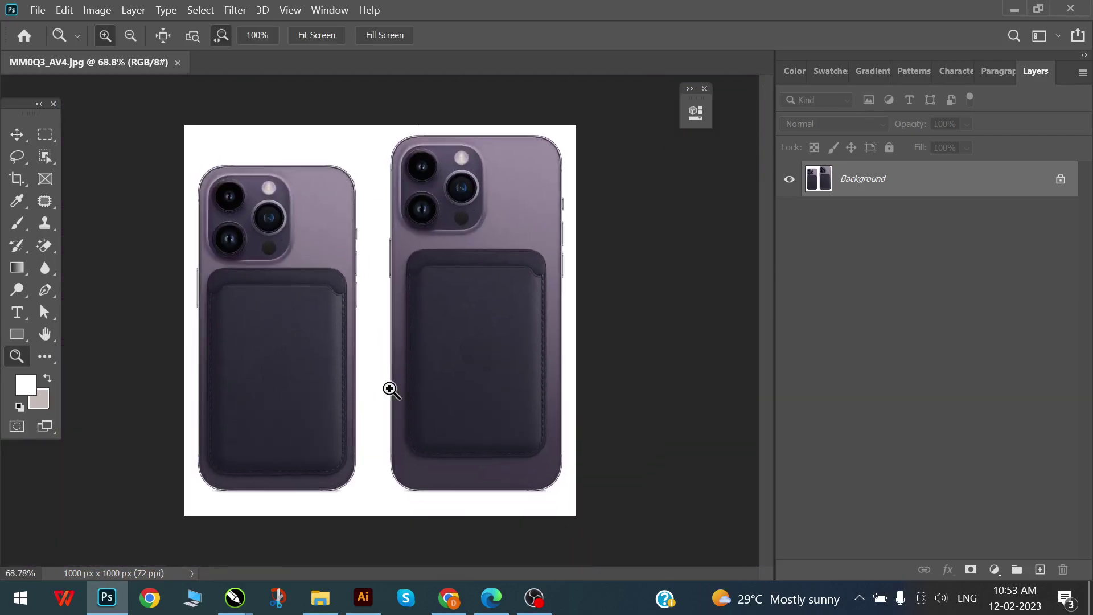
pyautogui.moveTo(481, 195)
pyautogui.mouseDown()
pyautogui.moveTo(526, 280)
pyautogui.moveTo(418, 331)
pyautogui.mouseUp()
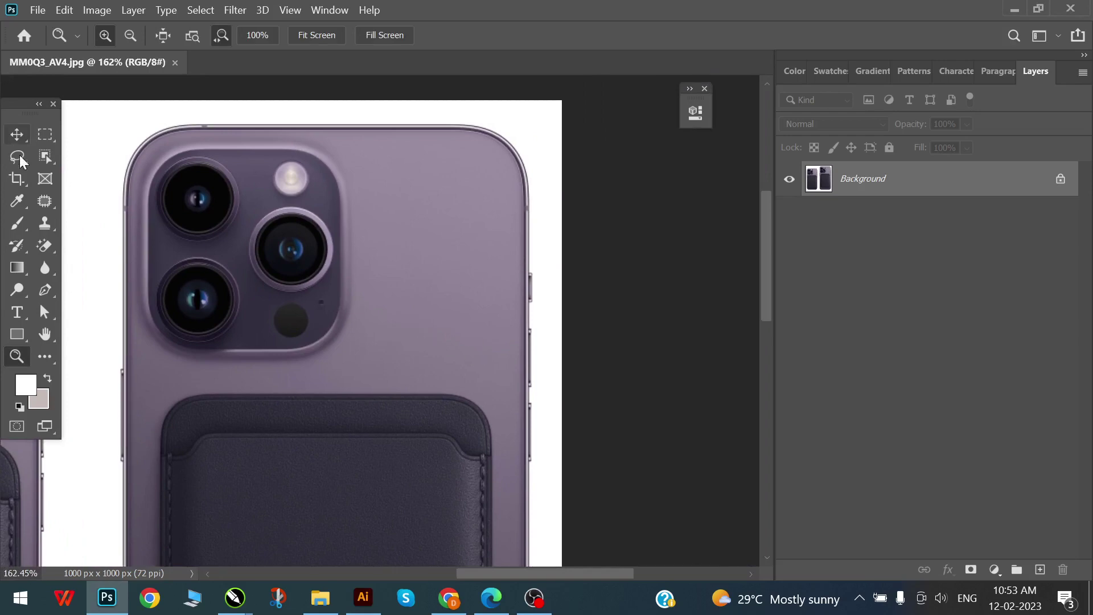
pyautogui.click(17, 134)
pyautogui.click(44, 156)
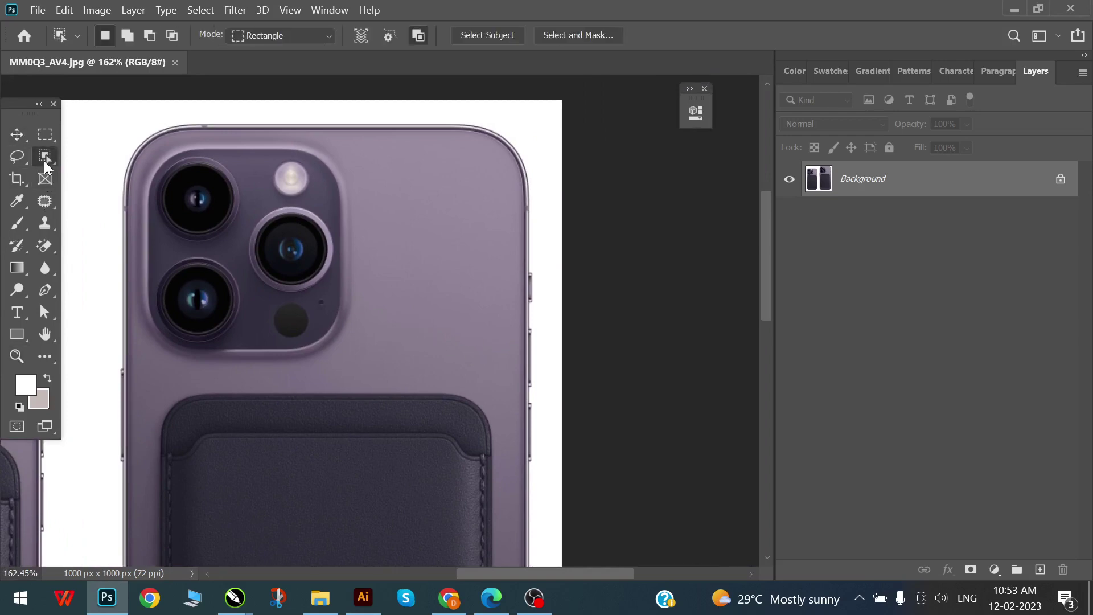
pyautogui.click(128, 188)
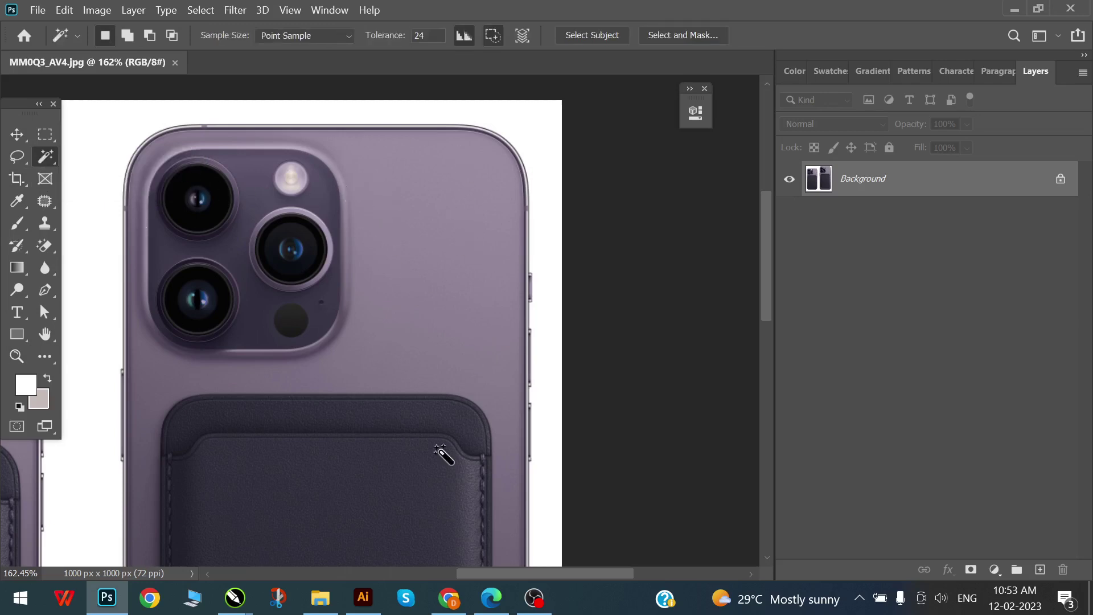
pyautogui.click(482, 240)
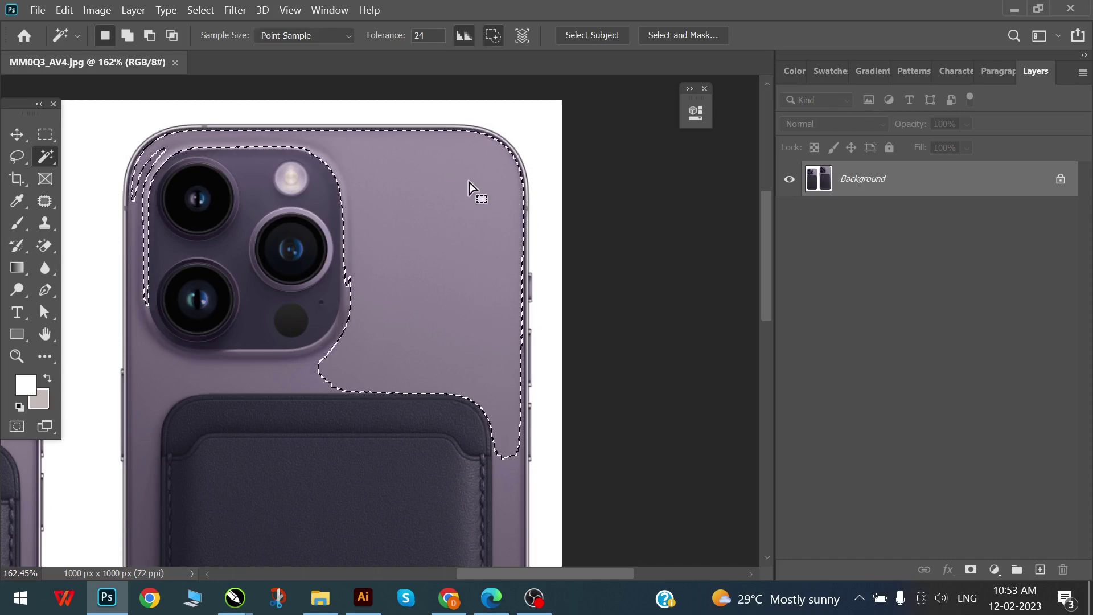
pyautogui.click(24, 392)
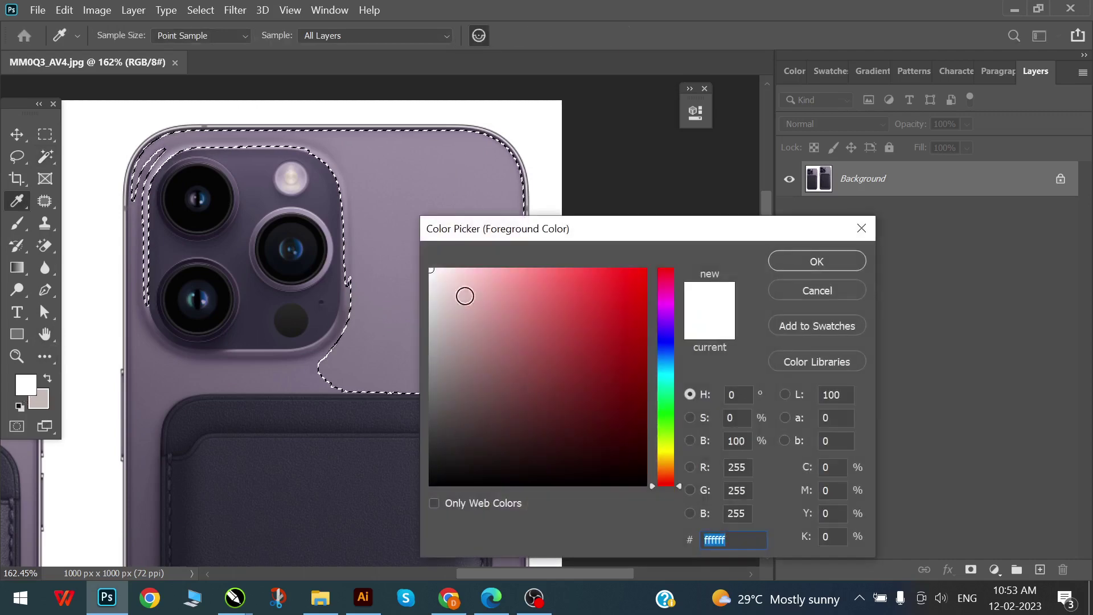
pyautogui.click(627, 269)
pyautogui.click(812, 268)
pyautogui.press('w')
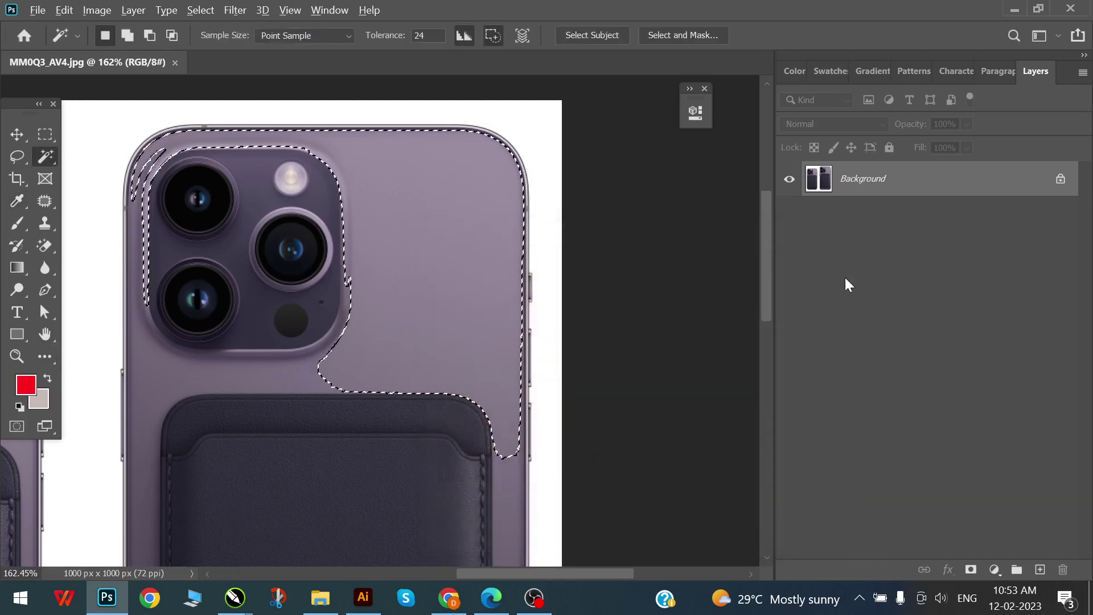
pyautogui.hotkey('alt', 'BackSpace')
pyautogui.hotkey('ctrl', 'd')
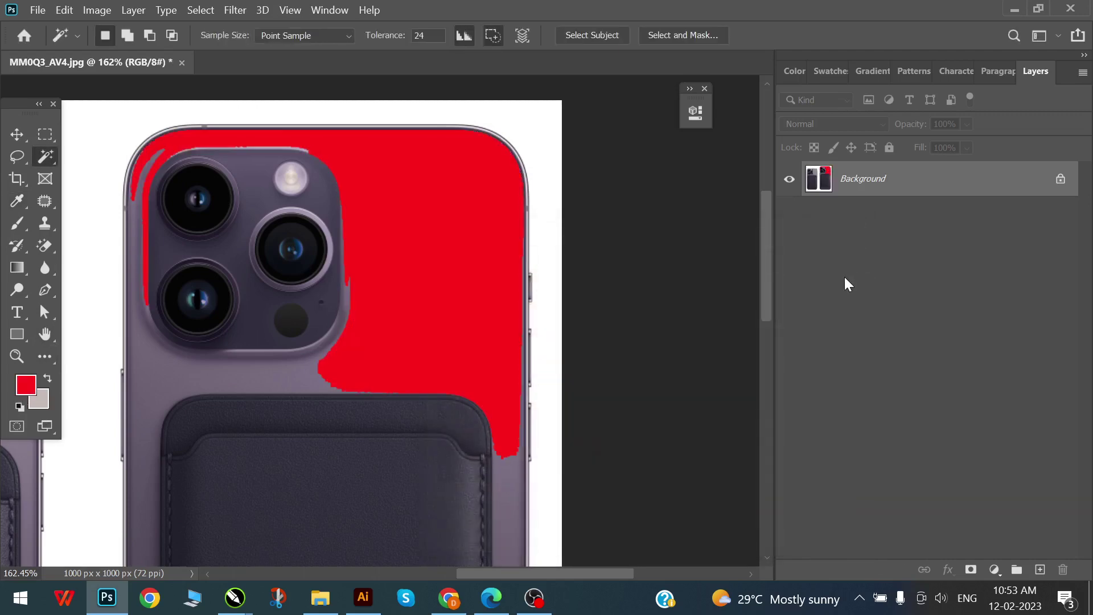
pyautogui.click(18, 136)
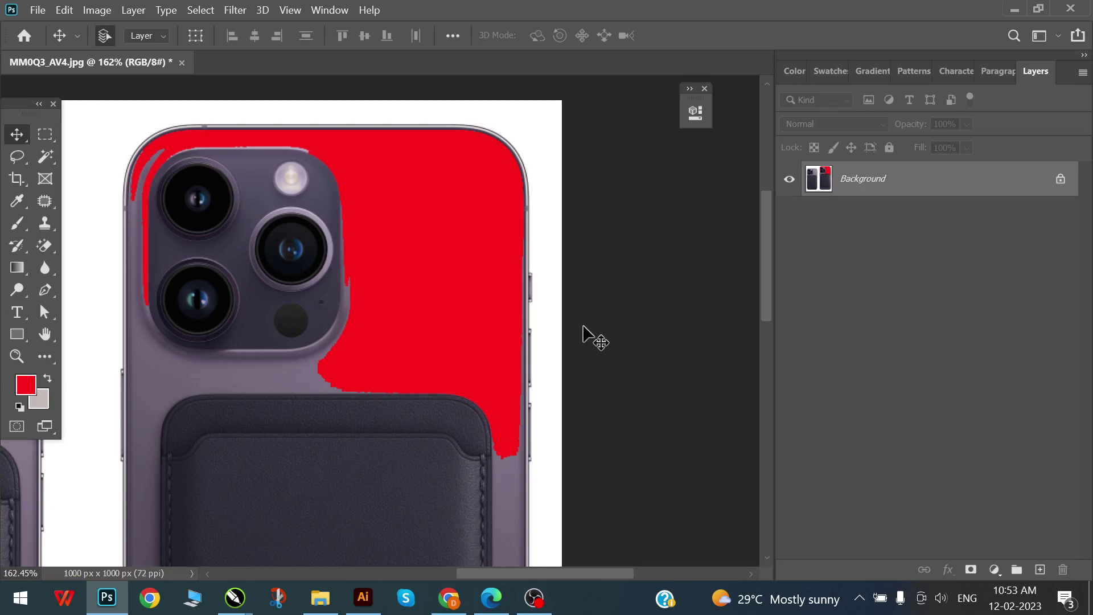
pyautogui.hotkey('ctrl', 'z')
pyautogui.hotkey('ctrl', 'z')
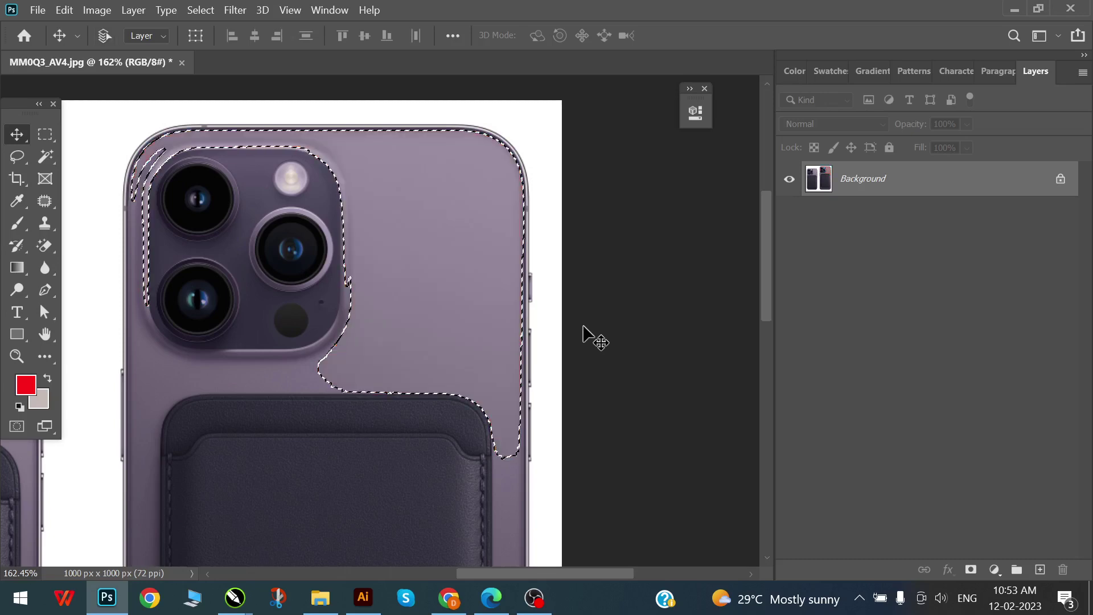
pyautogui.hotkey('ctrl', 'd')
pyautogui.hotkey('alt', 'Tab')
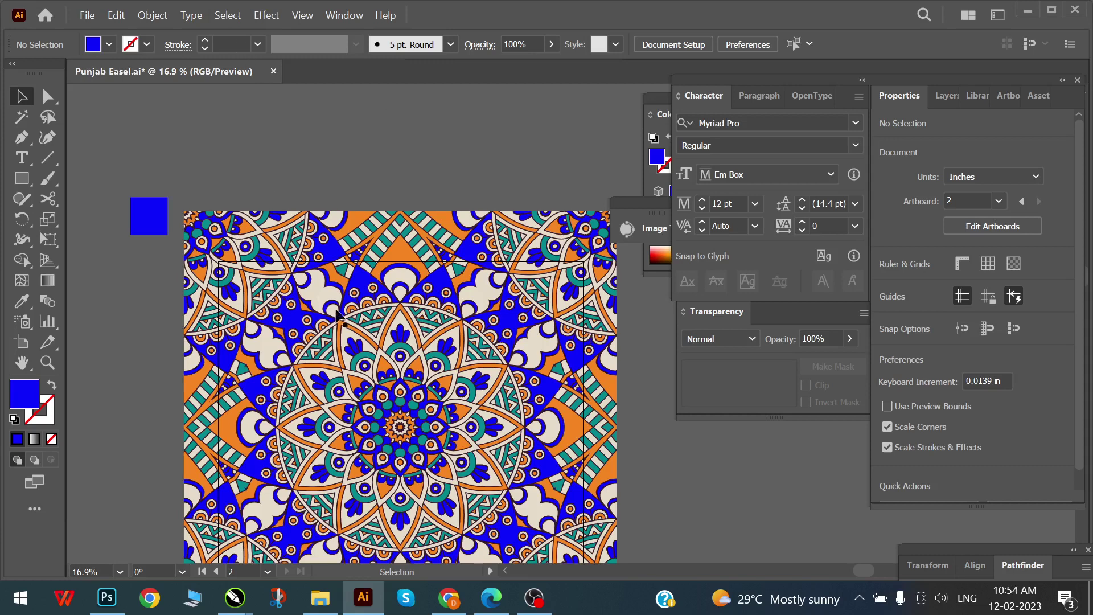
# - Undo the blue recolouring and zoom in on the mandala's striped top
pyautogui.press('a')
pyautogui.hotkey('ctrl', 'z')
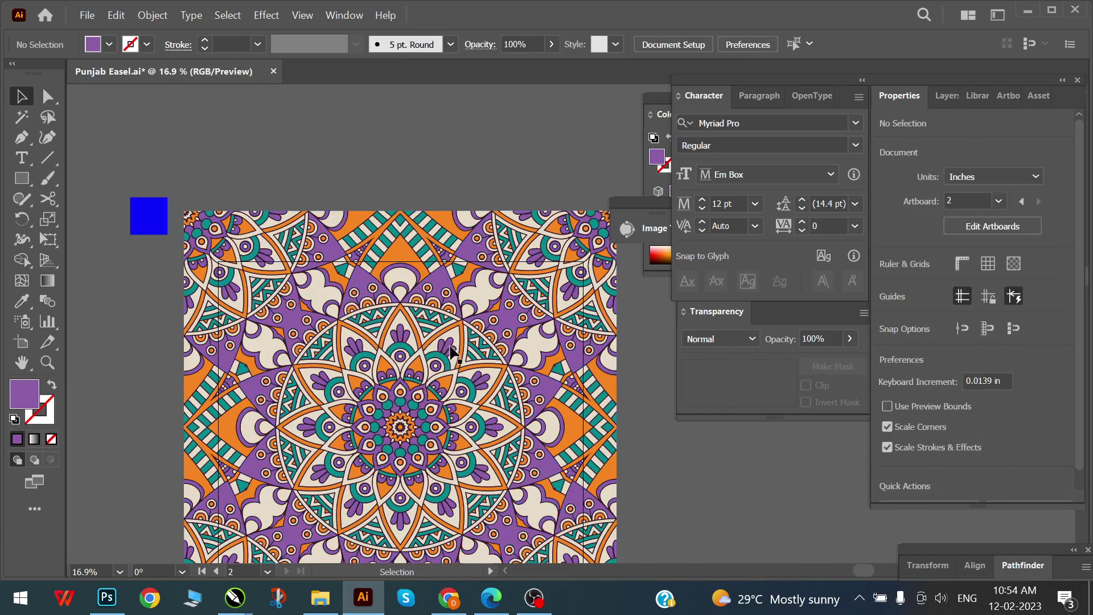
pyautogui.click(397, 254)
pyautogui.scroll(5, 397, 253)
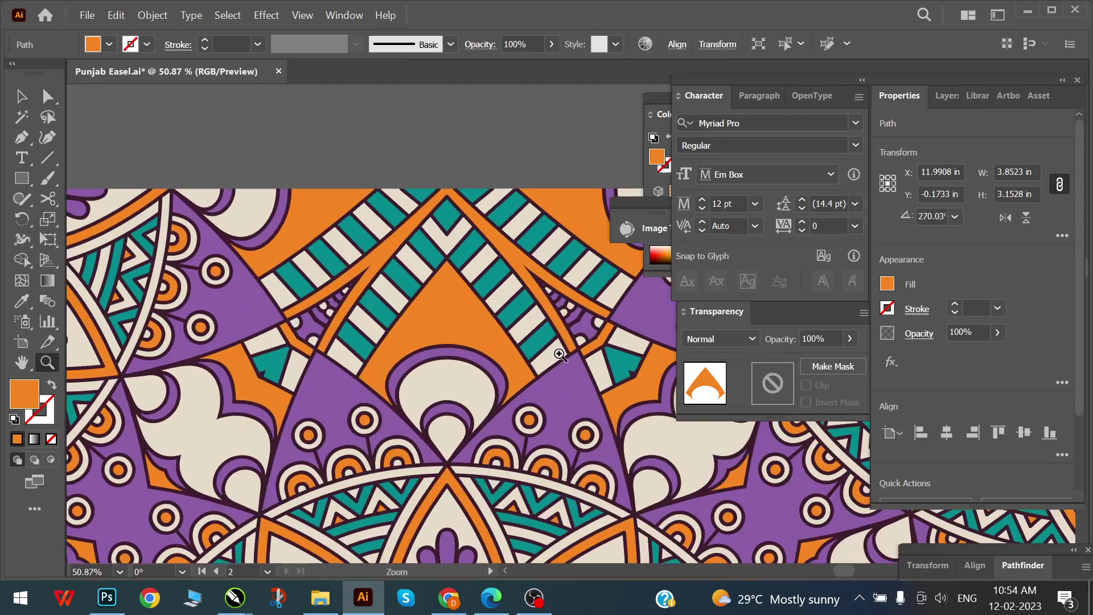
pyautogui.moveTo(393, 216); pyautogui.dragTo(392, 354)
pyautogui.press('v')
pyautogui.hotkey('ctrl', 'shift', 'a')
pyautogui.scroll(-3, 398, 307)
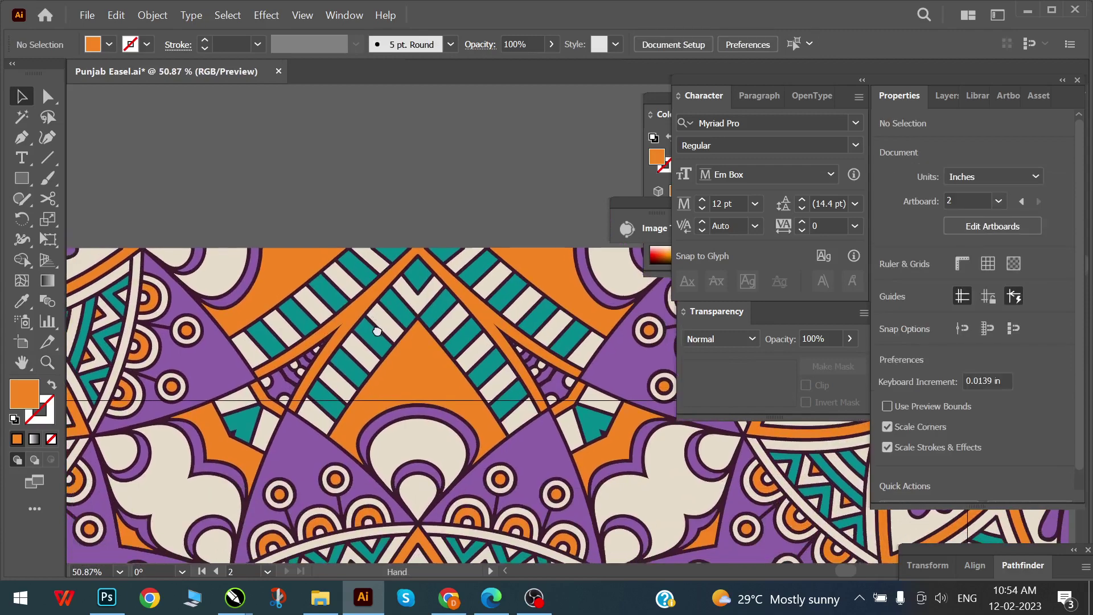
# - Select a teal diamond stripe and re-zoom on the striped area
pyautogui.click(398, 310)
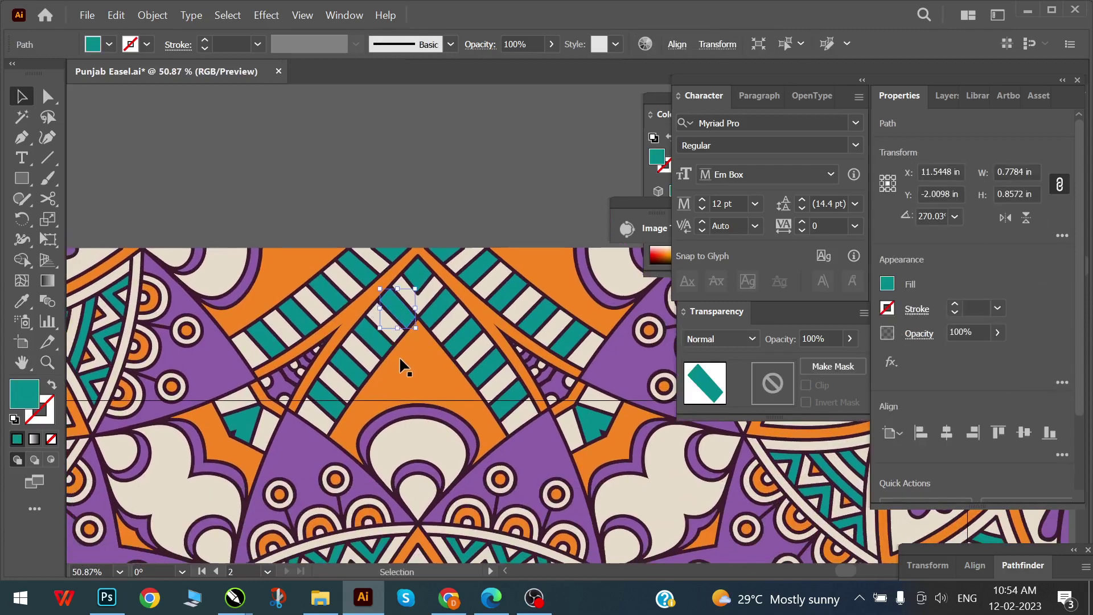
pyautogui.scroll(-3, 261, 338)
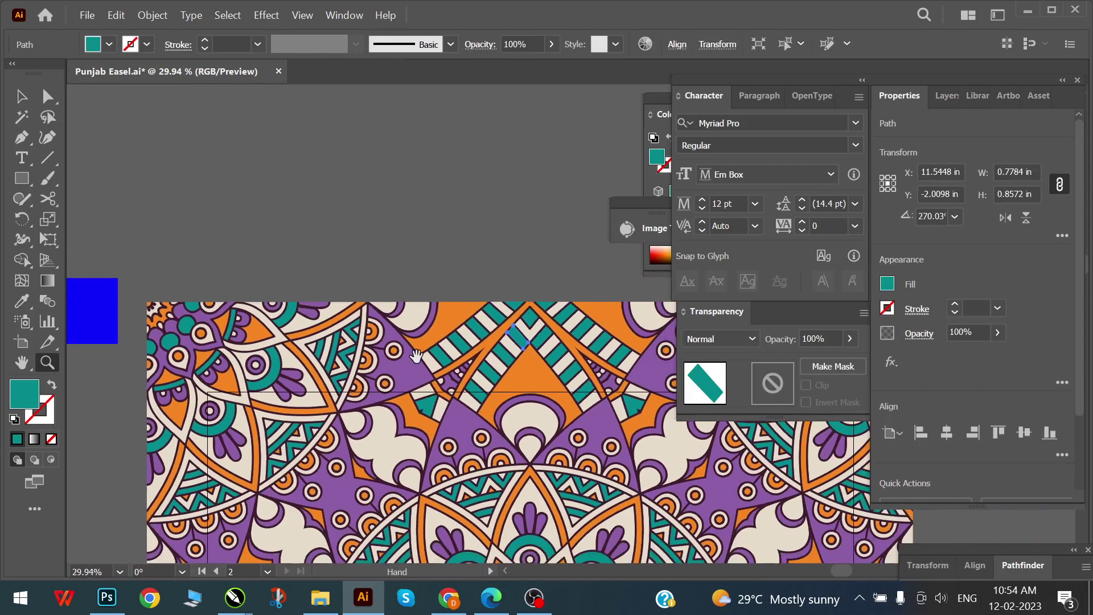
pyautogui.keyDown('ctrl'); pyautogui.click(334, 276); pyautogui.keyUp('ctrl')
pyautogui.scroll(2, 419, 410)
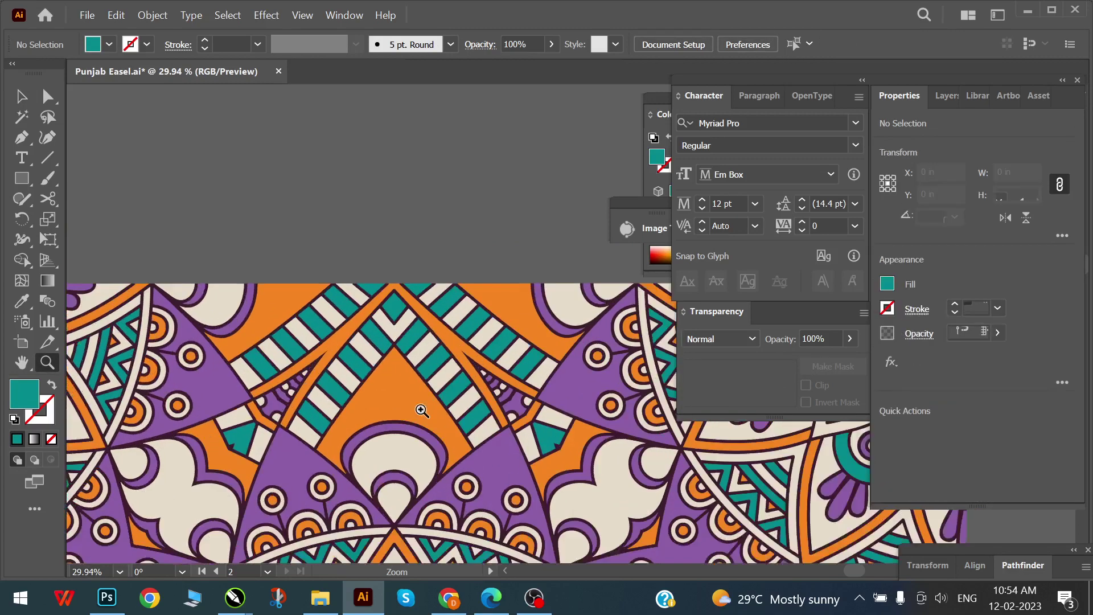
pyautogui.press('v')
# - Add every teal stripe along the top to one selection
pyautogui.click(384, 344)
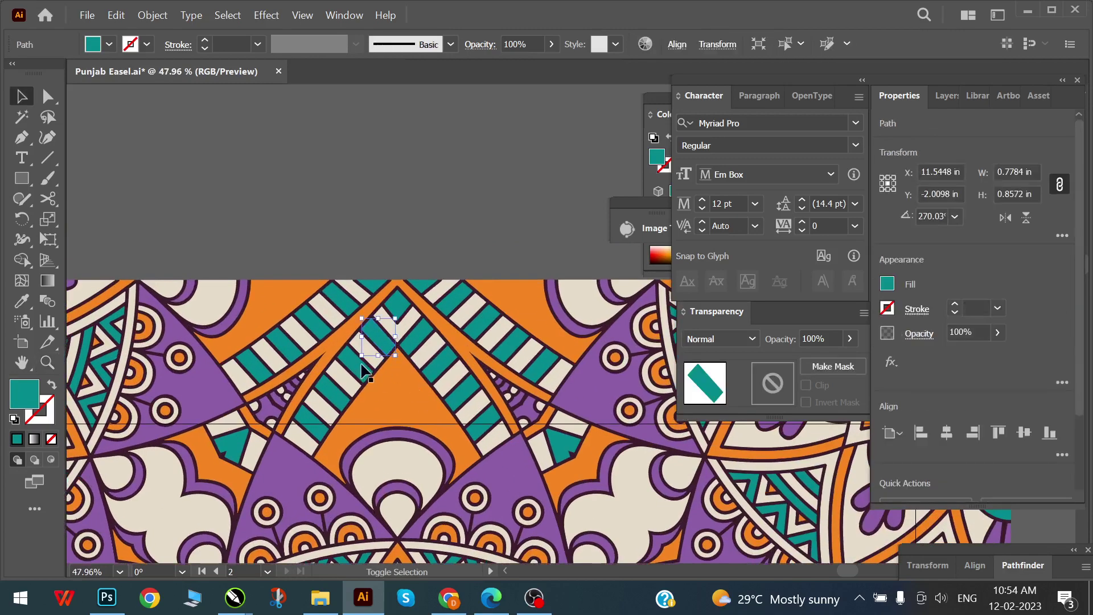
pyautogui.keyDown('shift'); pyautogui.click(312, 416); pyautogui.keyUp('shift')
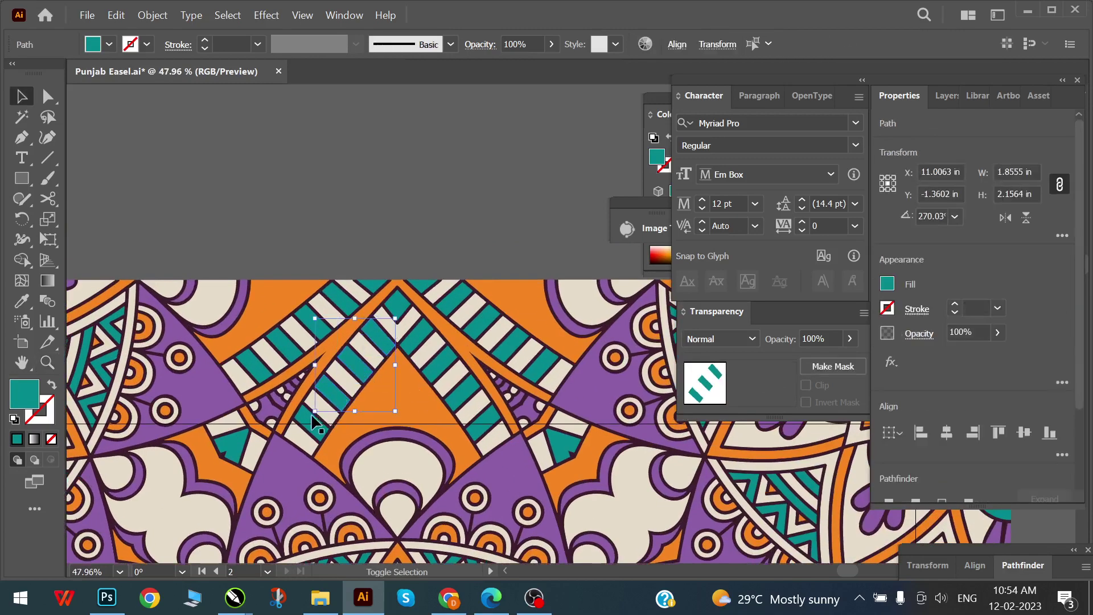
pyautogui.keyDown('shift'); pyautogui.click(268, 376); pyautogui.keyUp('shift')
pyautogui.keyDown('shift'); pyautogui.click(288, 355); pyautogui.keyUp('shift')
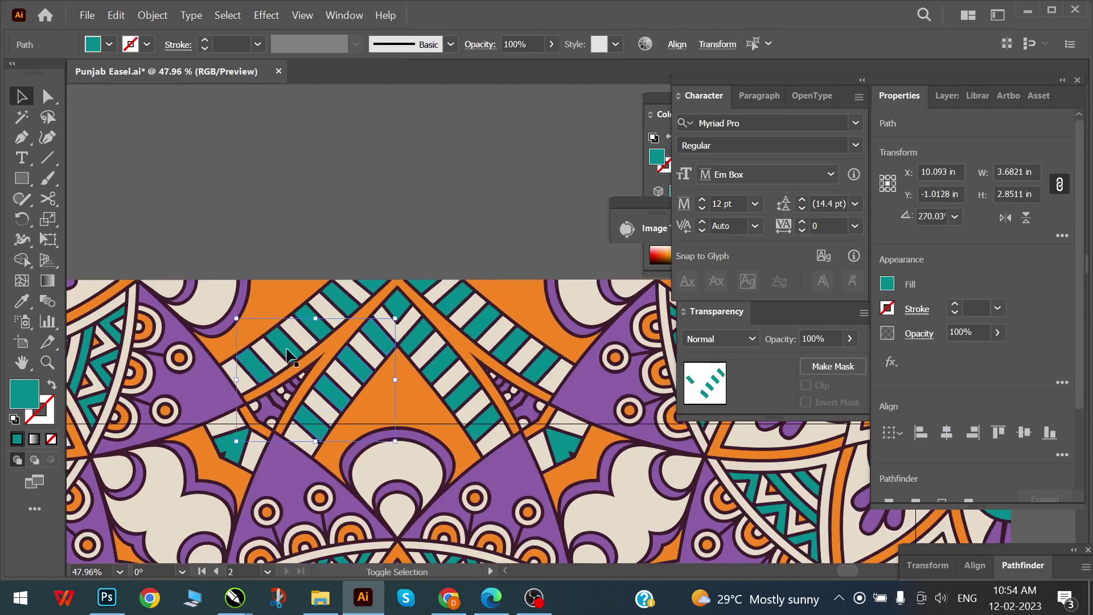
pyautogui.keyDown('shift'); pyautogui.click(335, 330); pyautogui.keyUp('shift')
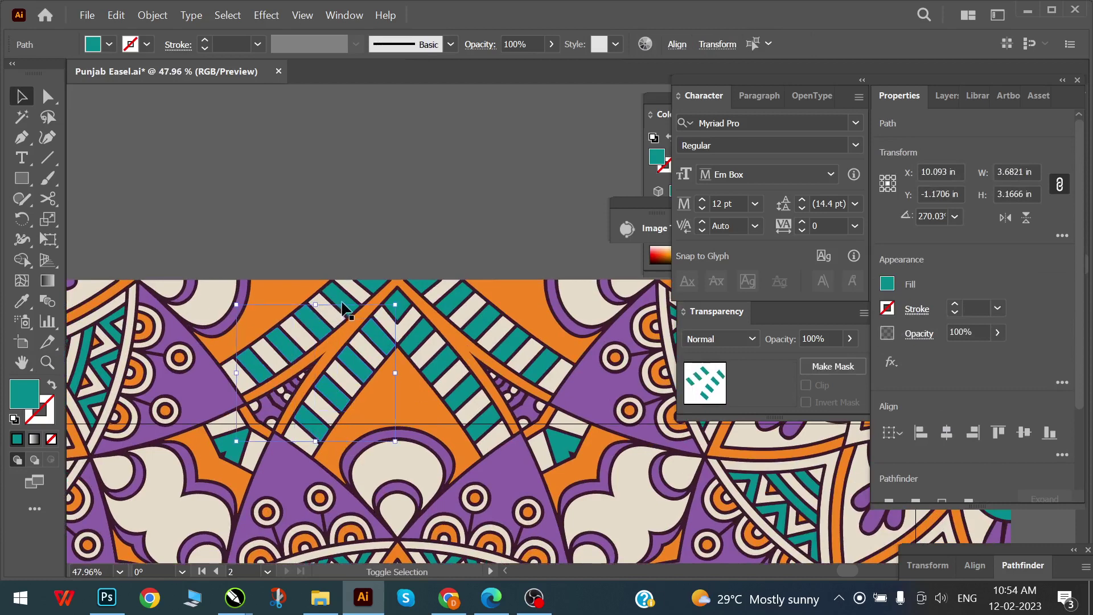
pyautogui.keyDown('shift'); pyautogui.click(359, 308); pyautogui.keyUp('shift')
pyautogui.keyDown('shift'); pyautogui.click(400, 313); pyautogui.keyUp('shift')
pyautogui.keyDown('shift'); pyautogui.click(422, 340); pyautogui.keyUp('shift')
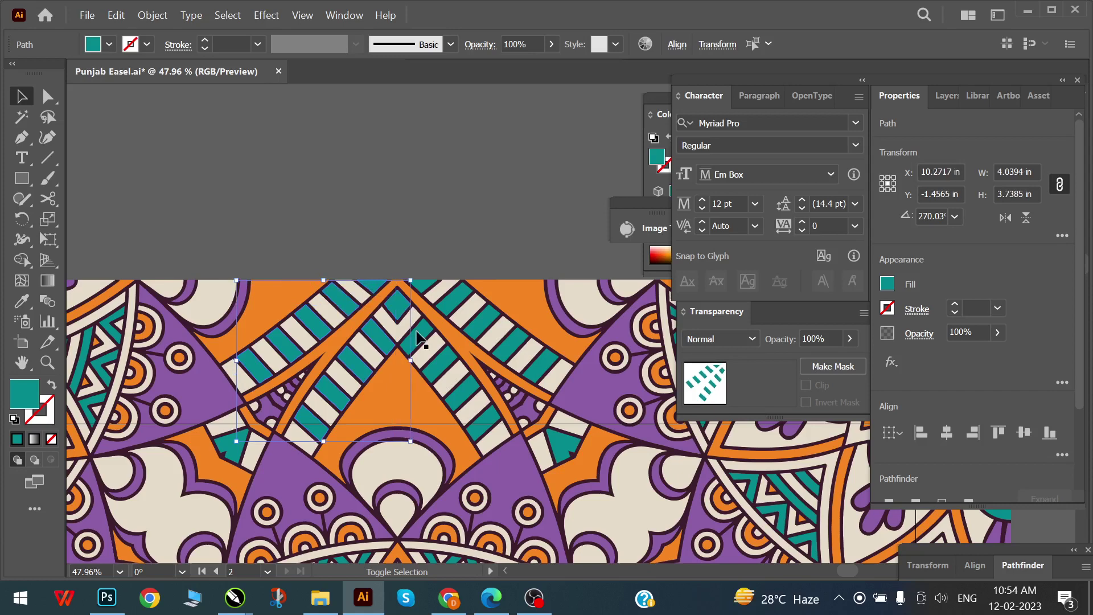
pyautogui.moveTo(286, 341); pyautogui.dragTo(290, 376)
pyautogui.press('z')
pyautogui.keyDown('alt'); pyautogui.click(339, 399); pyautogui.keyUp('alt')
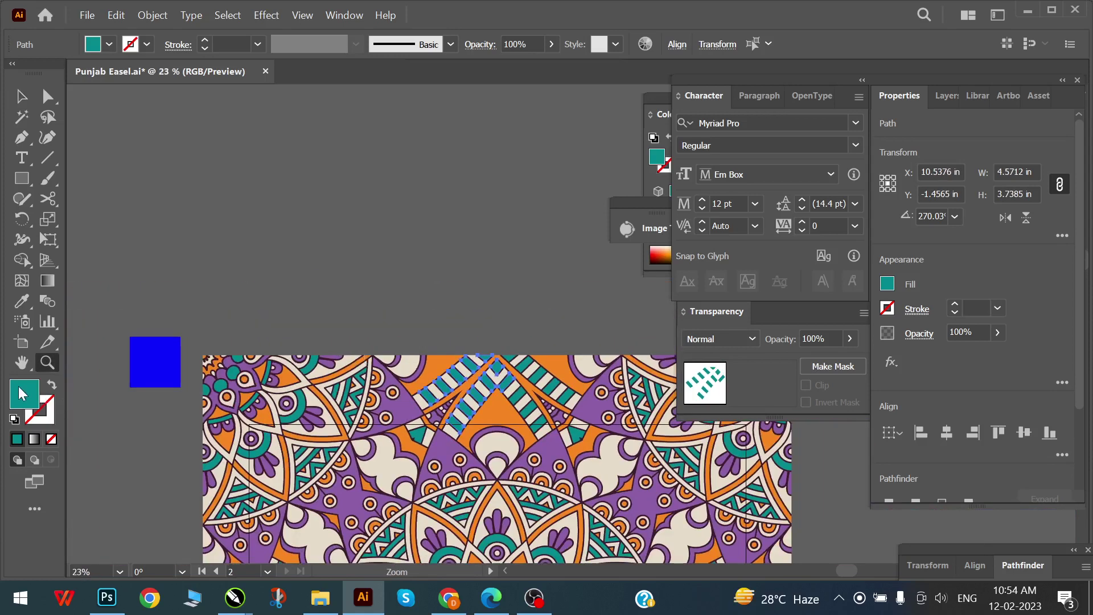
# - Set the selected stripes' fill to bright lime green 1ED32A
pyautogui.doubleClick(18, 387)
pyautogui.click(258, 214)
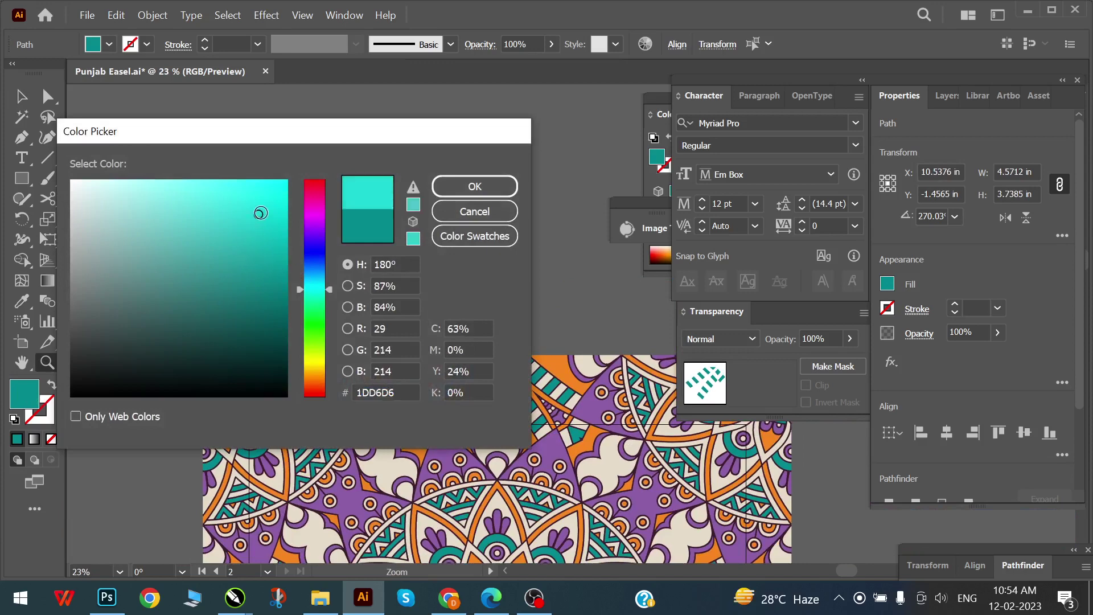
pyautogui.click(459, 189)
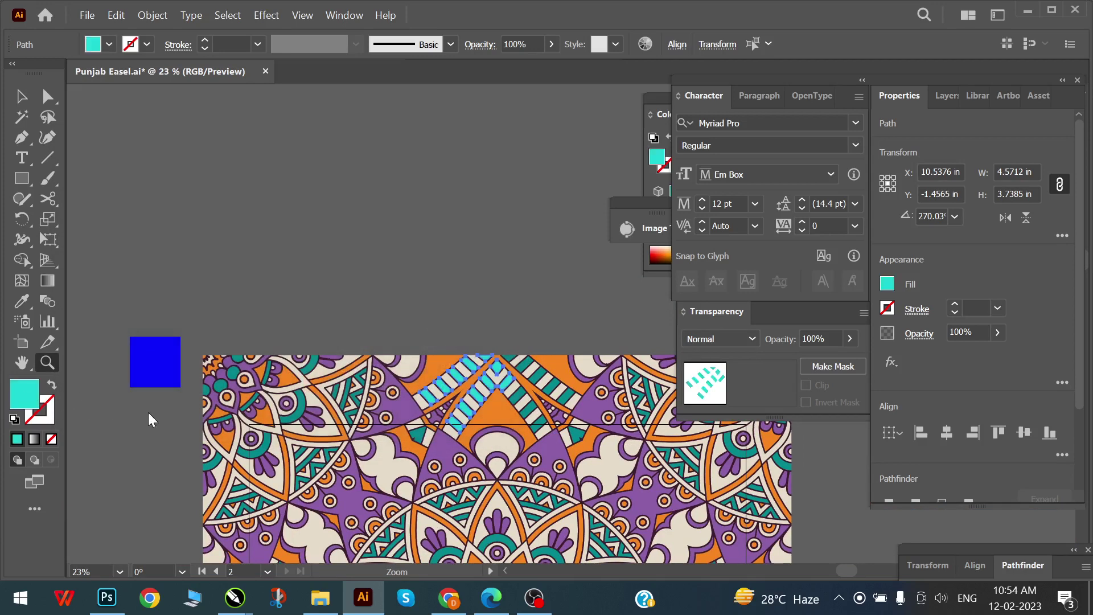
pyautogui.doubleClick(24, 393)
pyautogui.moveTo(315, 288); pyautogui.dragTo(314, 322)
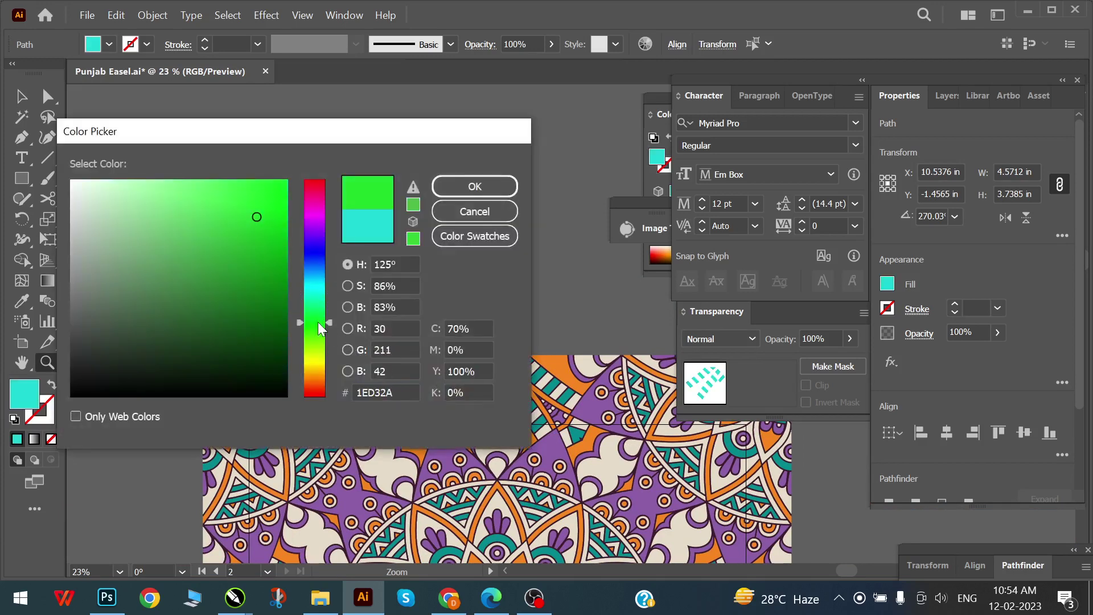
pyautogui.click(466, 189)
pyautogui.keyDown('ctrl'); pyautogui.click(418, 260); pyautogui.keyUp('ctrl')
# - Bring the mandala centre into view and select a petal below it
pyautogui.click(492, 414)
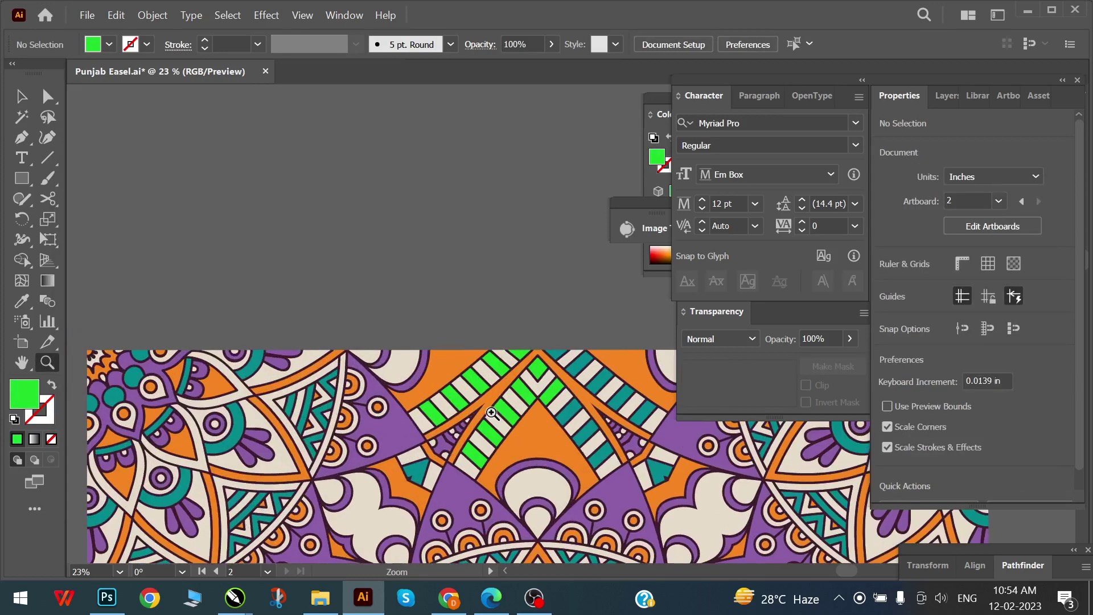
pyautogui.moveTo(491, 414); pyautogui.dragTo(529, 413)
pyautogui.moveTo(298, 422); pyautogui.dragTo(368, 329)
pyautogui.press('v')
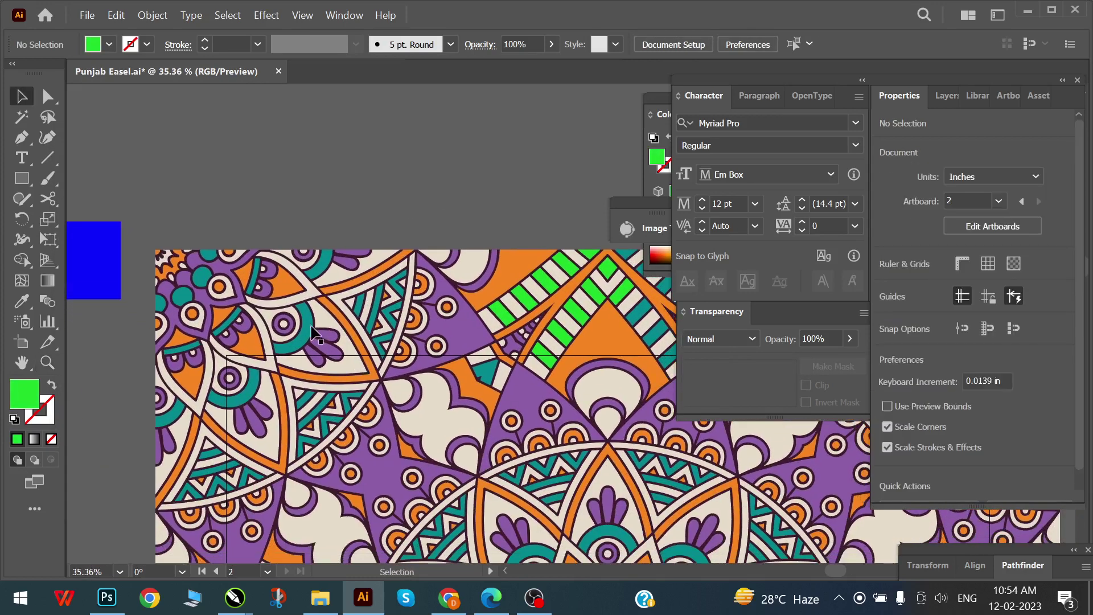
pyautogui.moveTo(538, 501); pyautogui.dragTo(515, 361)
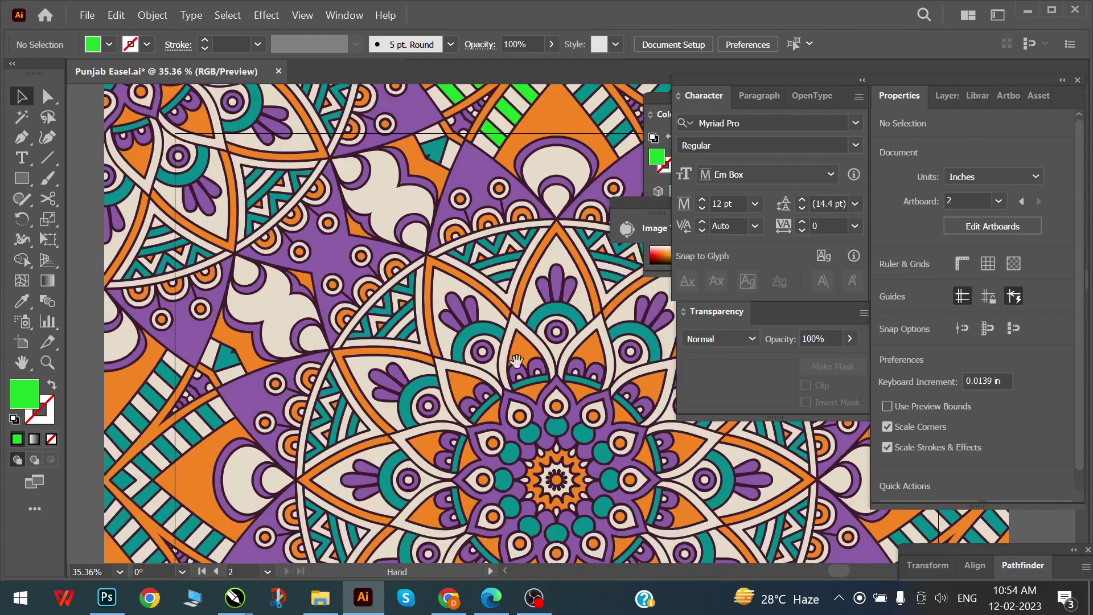
pyautogui.moveTo(592, 495); pyautogui.dragTo(434, 444)
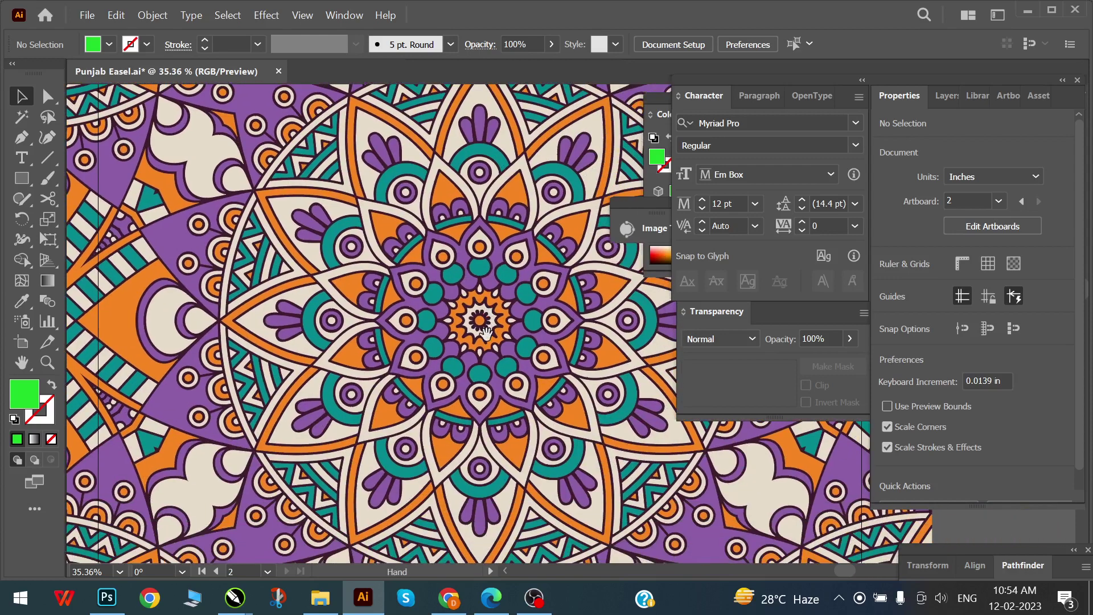
pyautogui.click(505, 423)
# - Bring the mandala's top edge into view and select a teal striped shape
pyautogui.press('z')
pyautogui.scroll(-5, 475, 404)
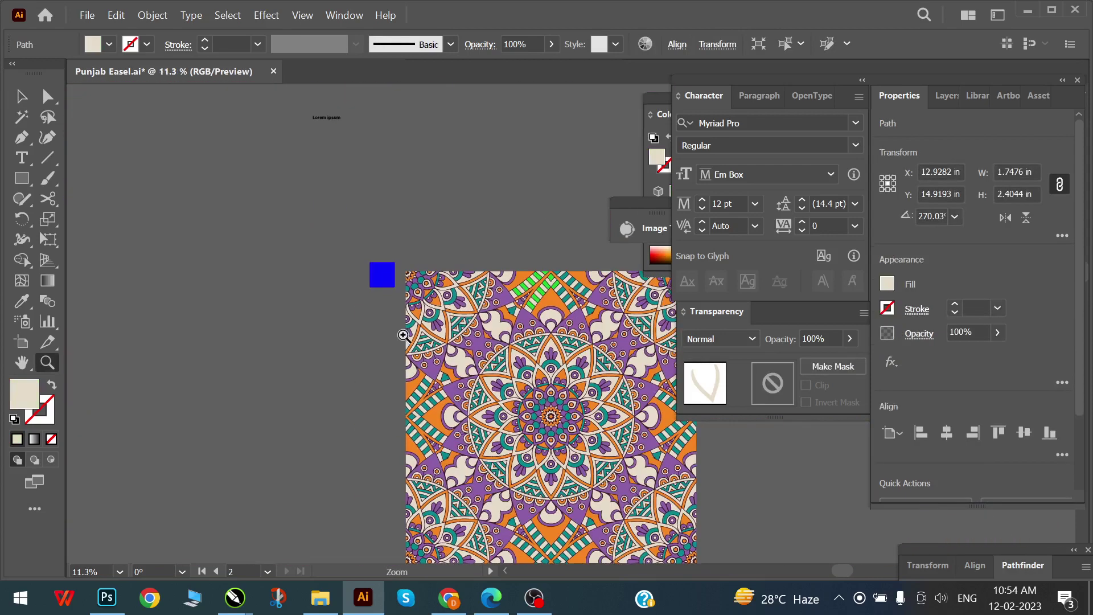
pyautogui.moveTo(476, 398); pyautogui.dragTo(380, 459)
pyautogui.scroll(2, 401, 310)
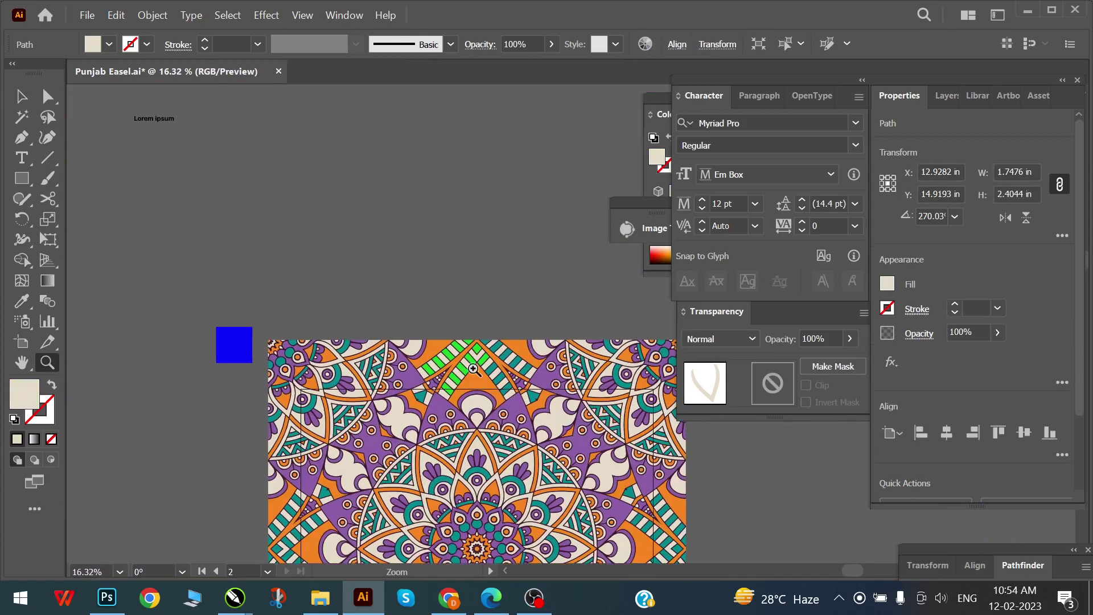
pyautogui.keyDown('ctrl'); pyautogui.click(472, 364); pyautogui.keyUp('ctrl')
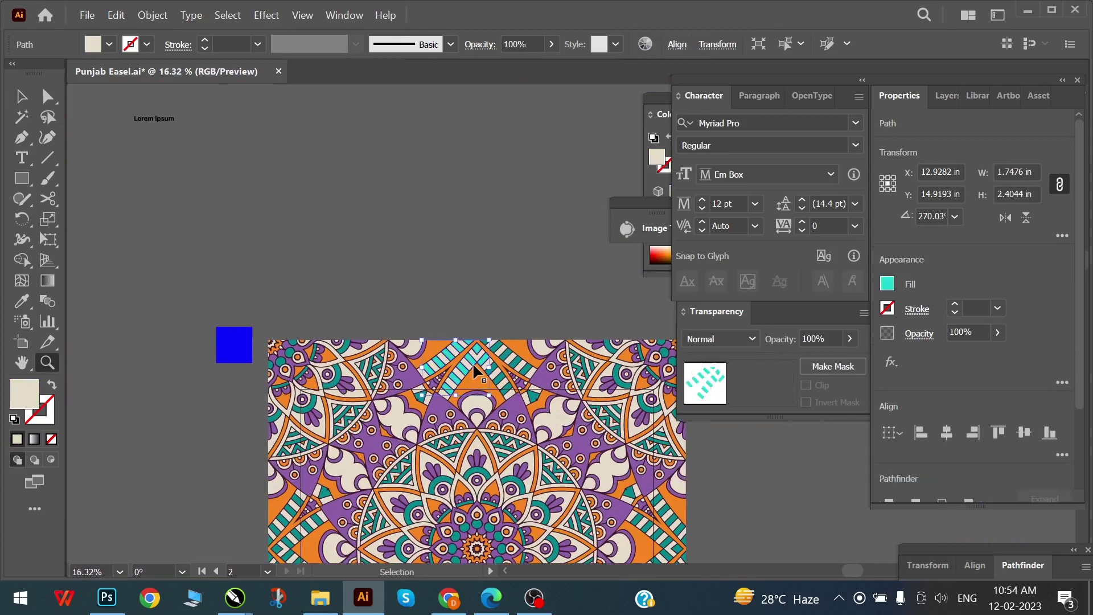
pyautogui.press('v')
# - Change the square's fill from blue to red-orange FF5500
pyautogui.click(234, 344)
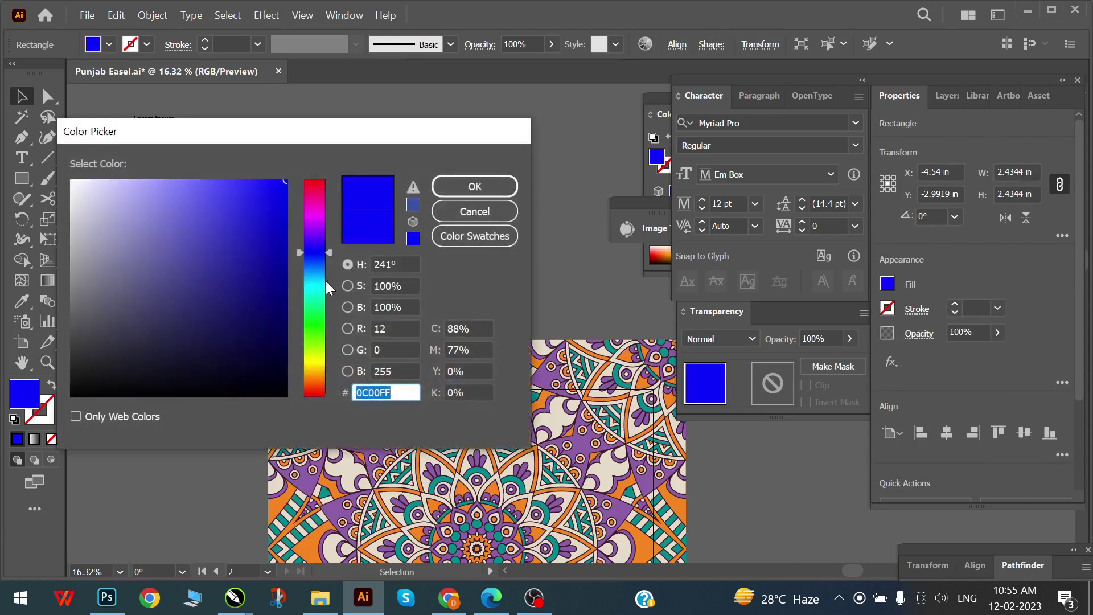
pyautogui.moveTo(326, 281)
pyautogui.mouseDown()
pyautogui.moveTo(318, 302)
pyautogui.moveTo(330, 375)
pyautogui.mouseUp()
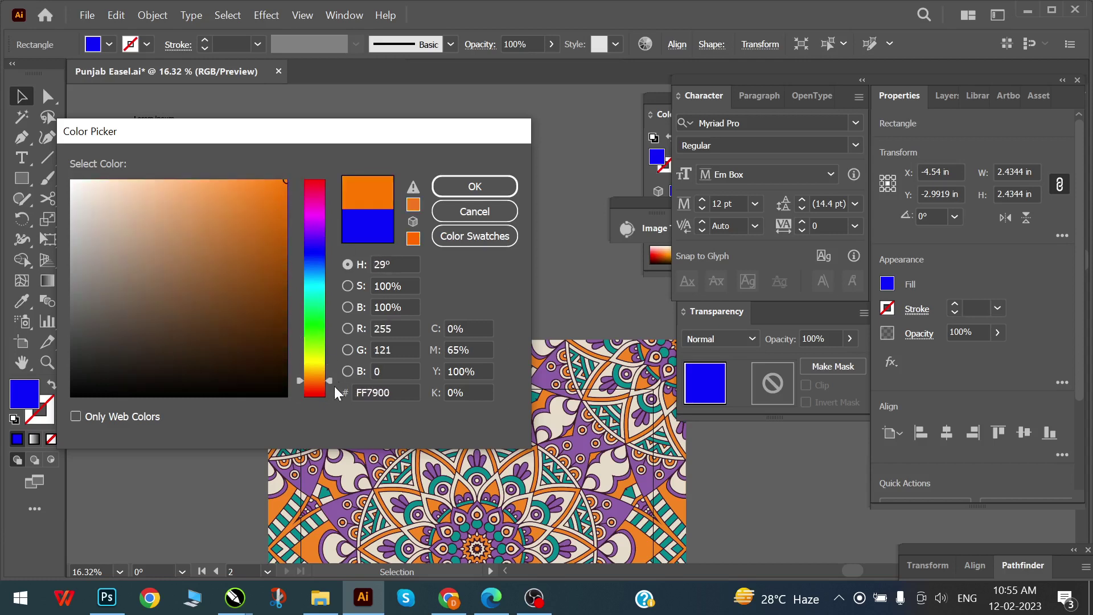
pyautogui.moveTo(335, 387); pyautogui.dragTo(313, 385)
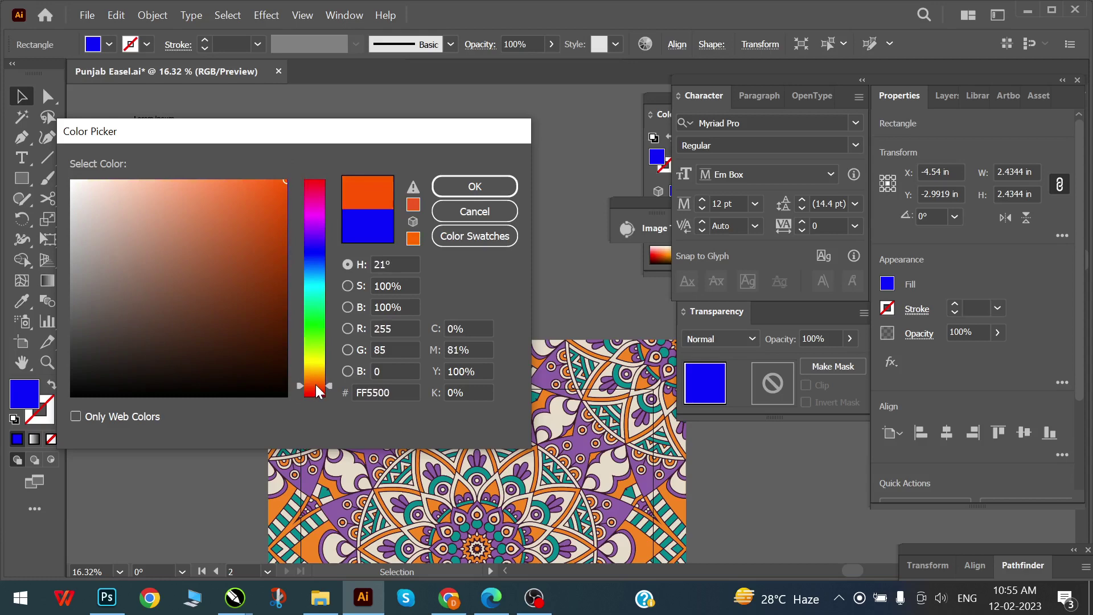
pyautogui.click(464, 186)
pyautogui.click(463, 226)
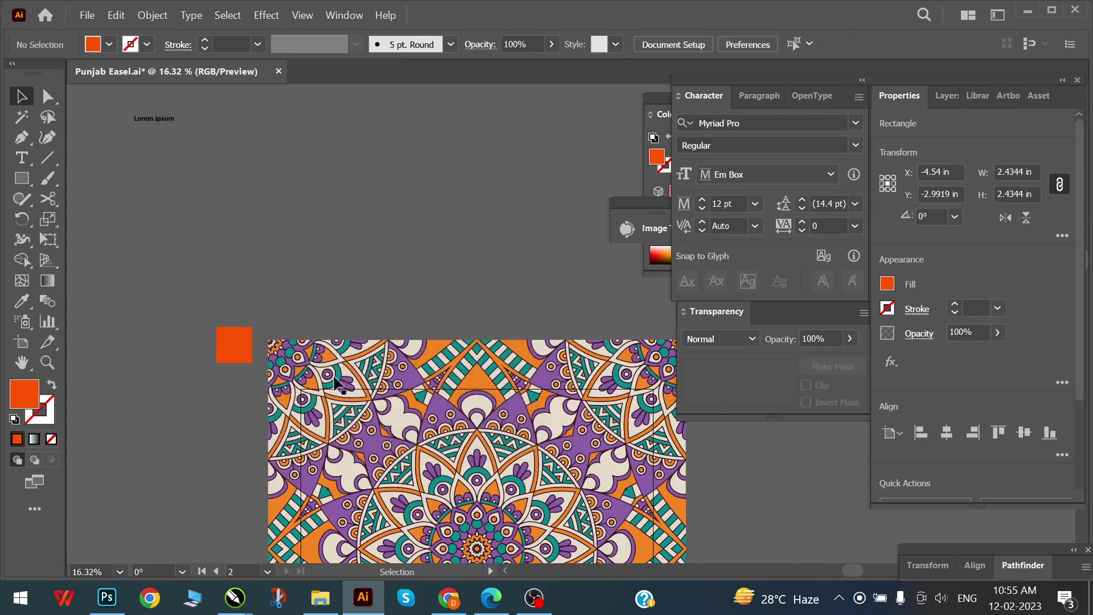
pyautogui.press('z')
pyautogui.moveTo(371, 419); pyautogui.dragTo(432, 420)
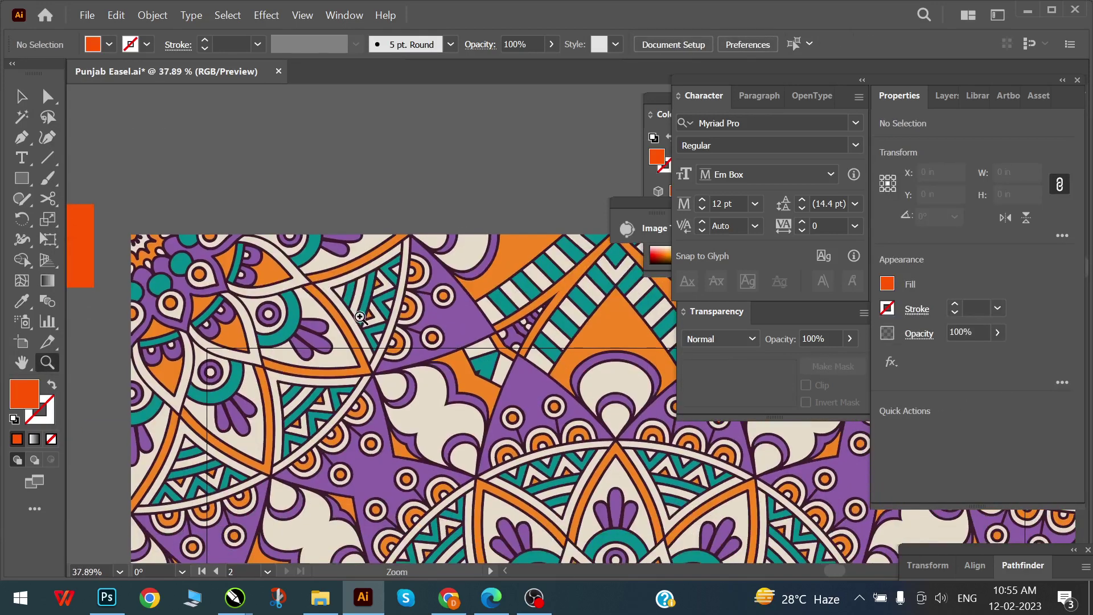
# - Magic Wand-select every teal shape in the mandala pattern
pyautogui.press('v')
pyautogui.click(23, 120)
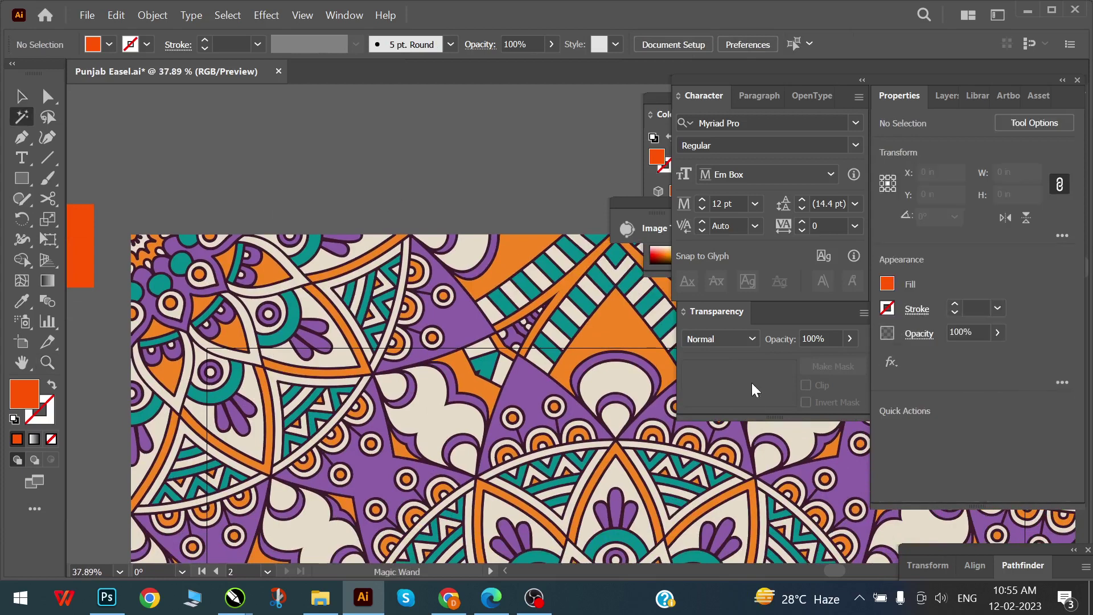
pyautogui.click(501, 299)
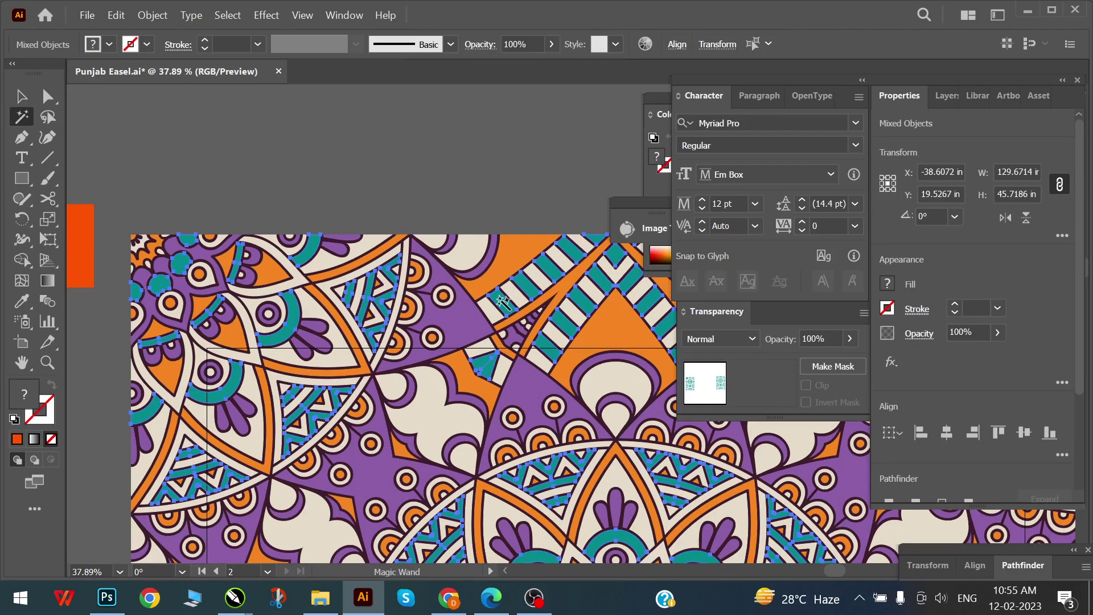
# - Zoom in and out around the mandala to inspect the selected teal shapes
pyautogui.press('z')
pyautogui.moveTo(529, 421); pyautogui.dragTo(426, 344)
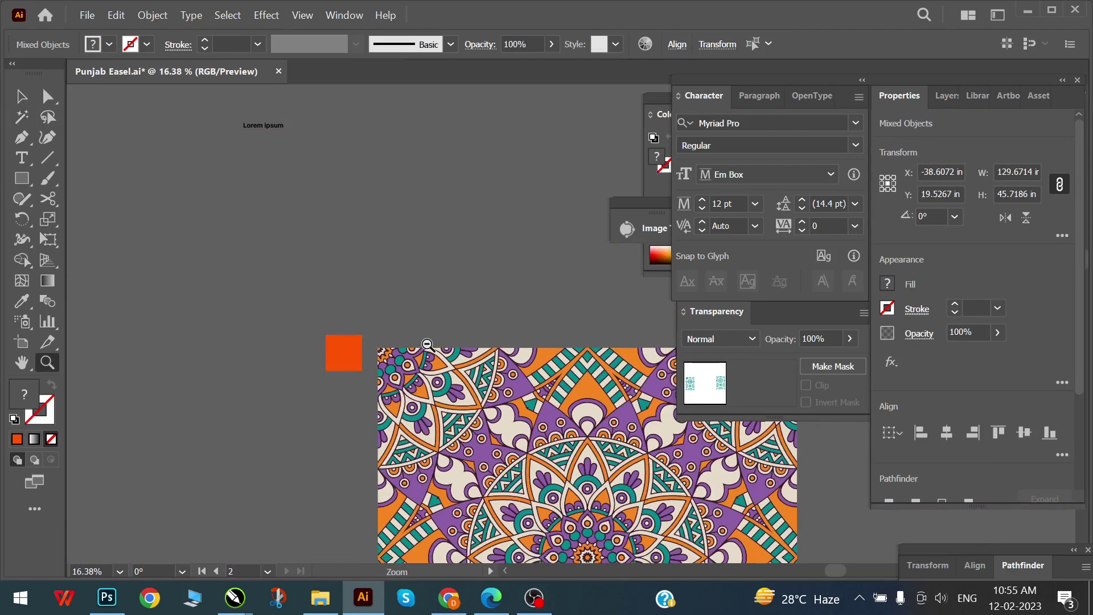
pyautogui.moveTo(529, 455); pyautogui.dragTo(420, 294)
pyautogui.moveTo(504, 479); pyautogui.dragTo(455, 343)
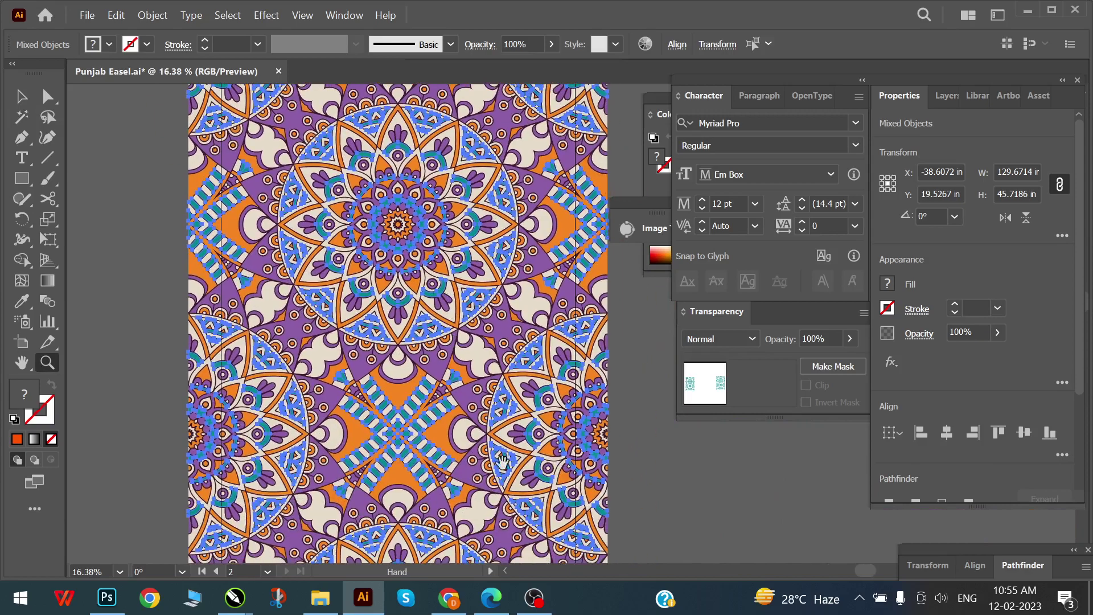
pyautogui.moveTo(503, 461); pyautogui.dragTo(476, 400)
pyautogui.moveTo(383, 435); pyautogui.dragTo(373, 398)
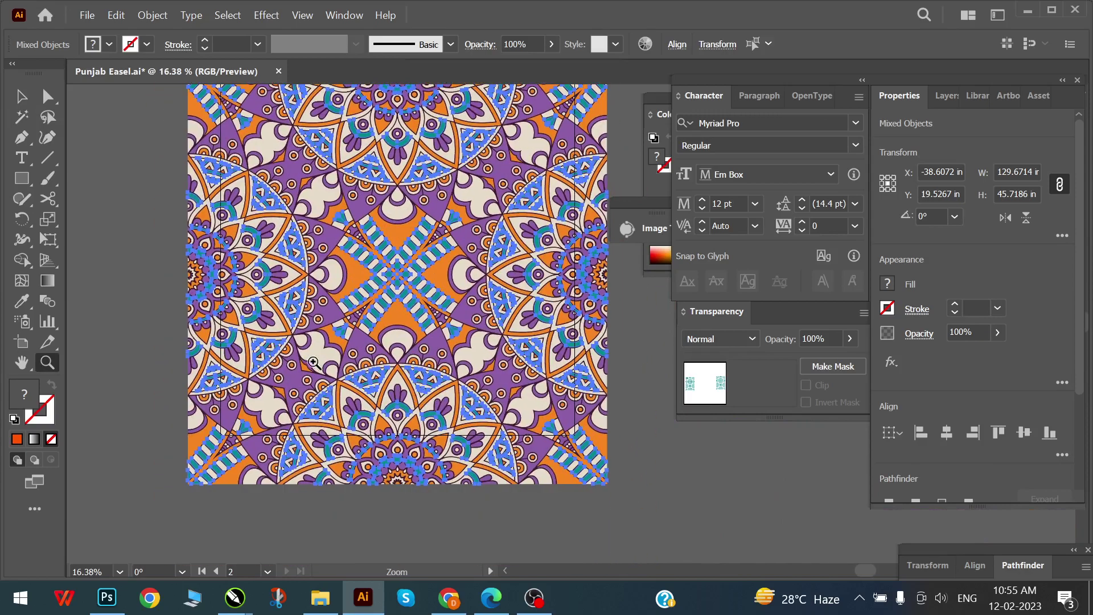
pyautogui.moveTo(312, 361)
pyautogui.mouseDown()
pyautogui.moveTo(462, 436)
pyautogui.moveTo(455, 314)
pyautogui.mouseUp()
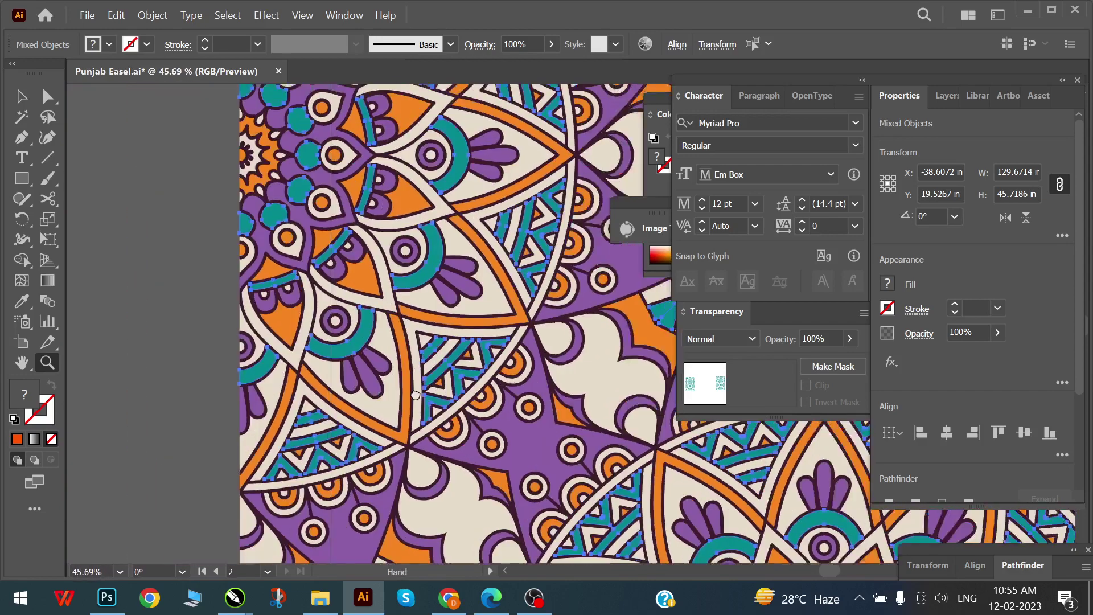
pyautogui.moveTo(534, 492)
pyautogui.mouseDown()
pyautogui.moveTo(557, 443)
pyautogui.moveTo(261, 285)
pyautogui.moveTo(427, 377)
pyautogui.moveTo(442, 347)
pyautogui.moveTo(332, 251)
pyautogui.mouseUp()
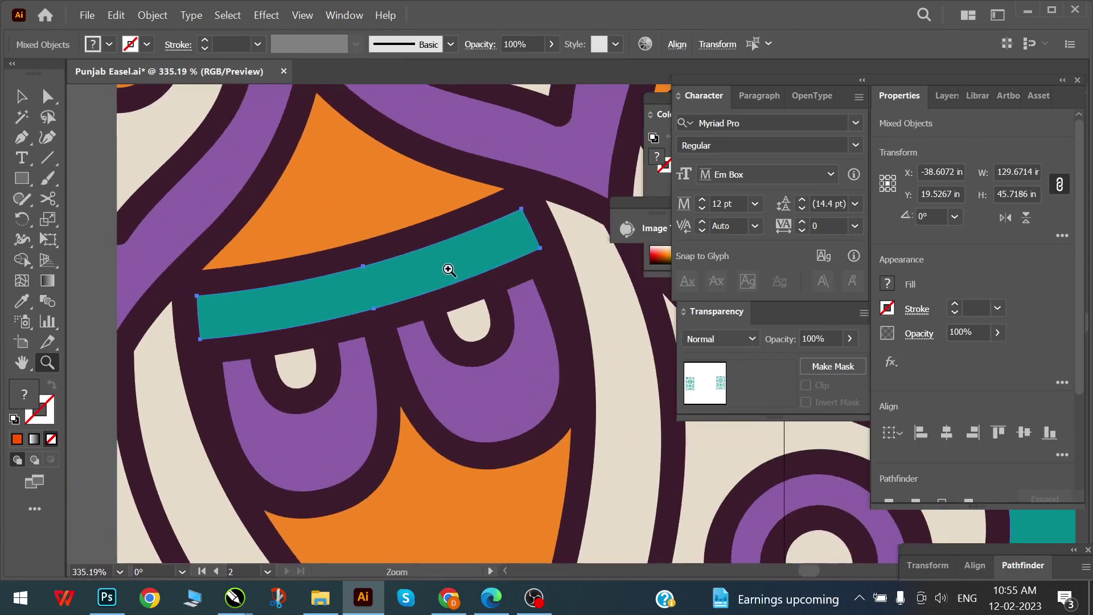
pyautogui.moveTo(431, 392)
pyautogui.mouseDown()
pyautogui.moveTo(288, 285)
pyautogui.moveTo(256, 280)
pyautogui.mouseUp()
pyautogui.moveTo(493, 407)
pyautogui.mouseDown()
pyautogui.moveTo(433, 398)
pyautogui.moveTo(517, 302)
pyautogui.moveTo(324, 321)
pyautogui.mouseUp()
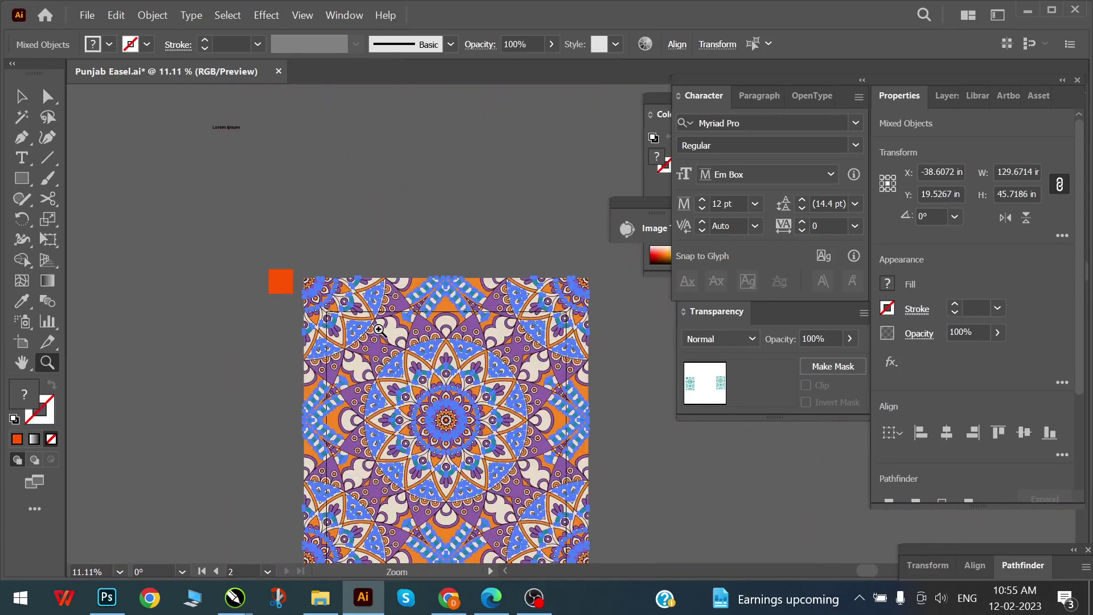
# - Eyedrop the square's orange-red onto the teal shapes, then deselect and zoom in on the mandala
pyautogui.press('i')
pyautogui.click(287, 271)
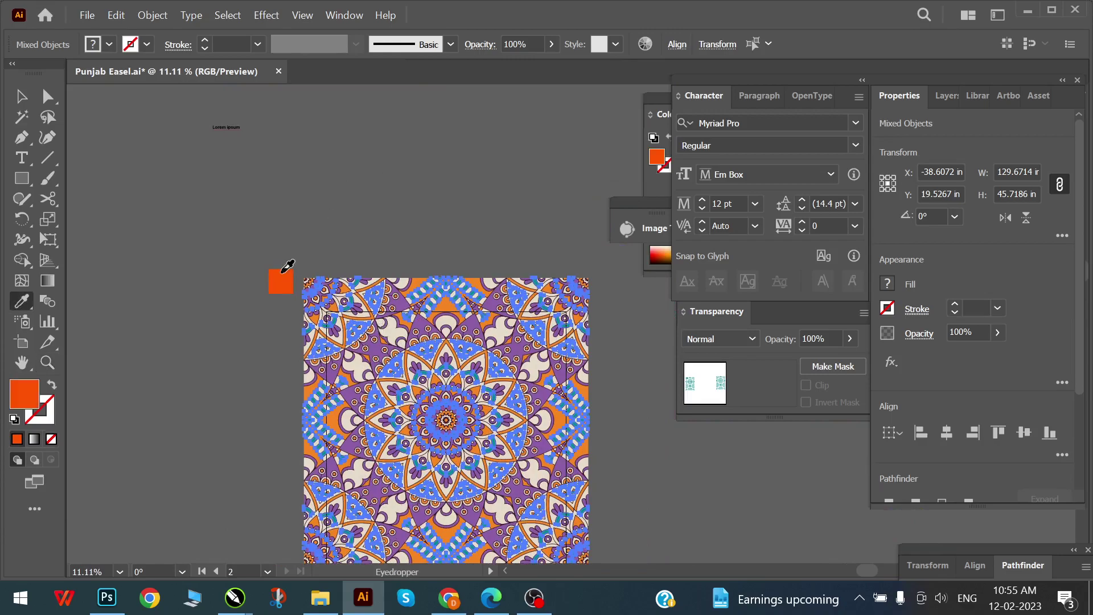
pyautogui.press('v')
pyautogui.click(318, 237)
pyautogui.press('z')
pyautogui.moveTo(479, 376); pyautogui.dragTo(571, 422)
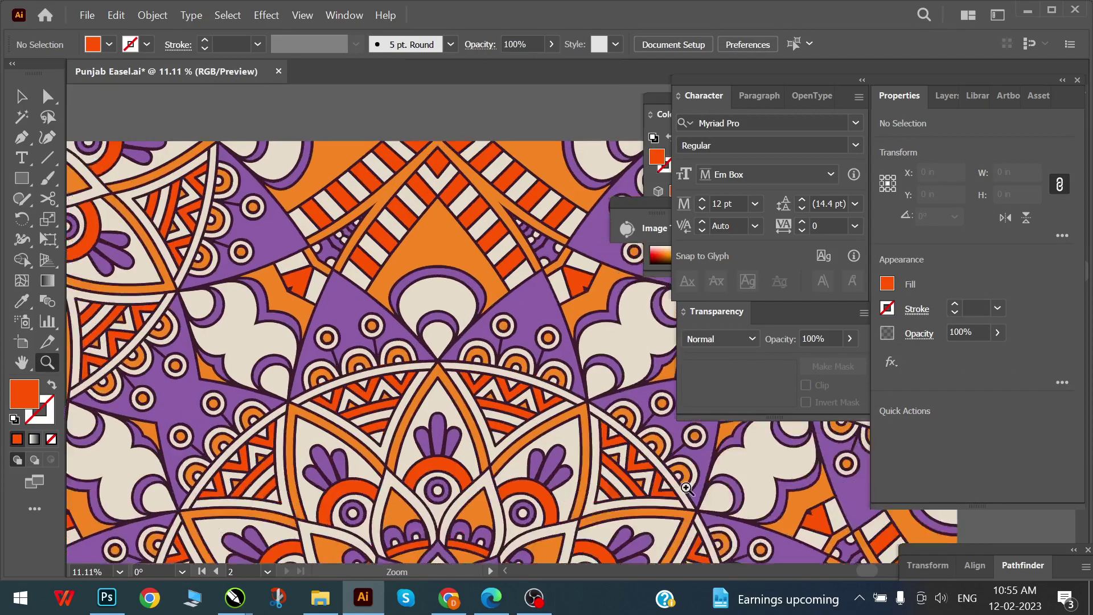
pyautogui.press('v')
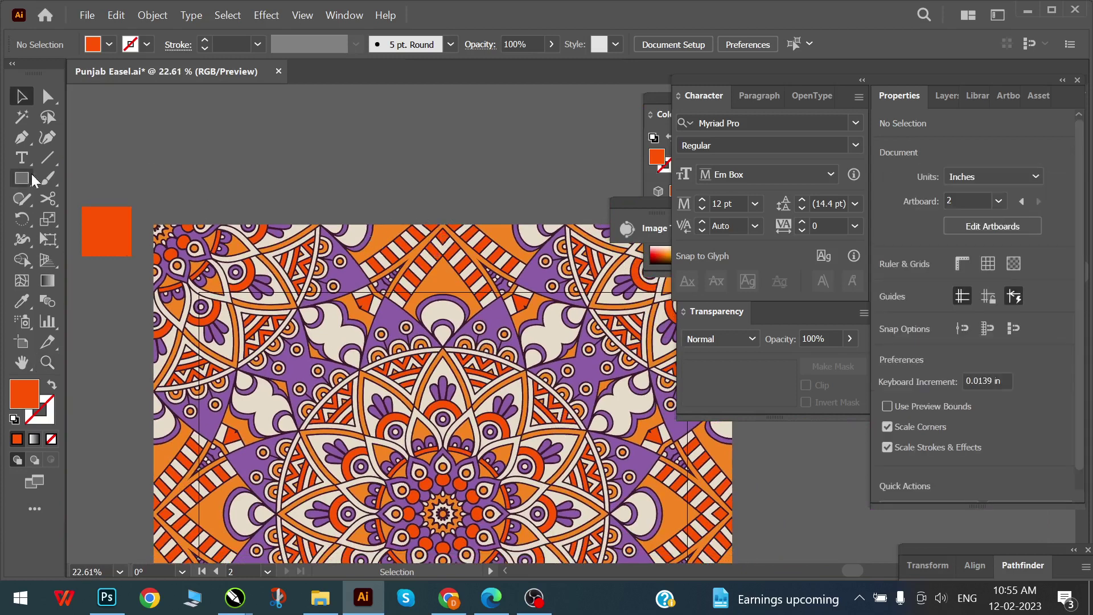
# - Magic Wand-select the orange areas and square and fill them with bright blue 0074FF
pyautogui.click(17, 118)
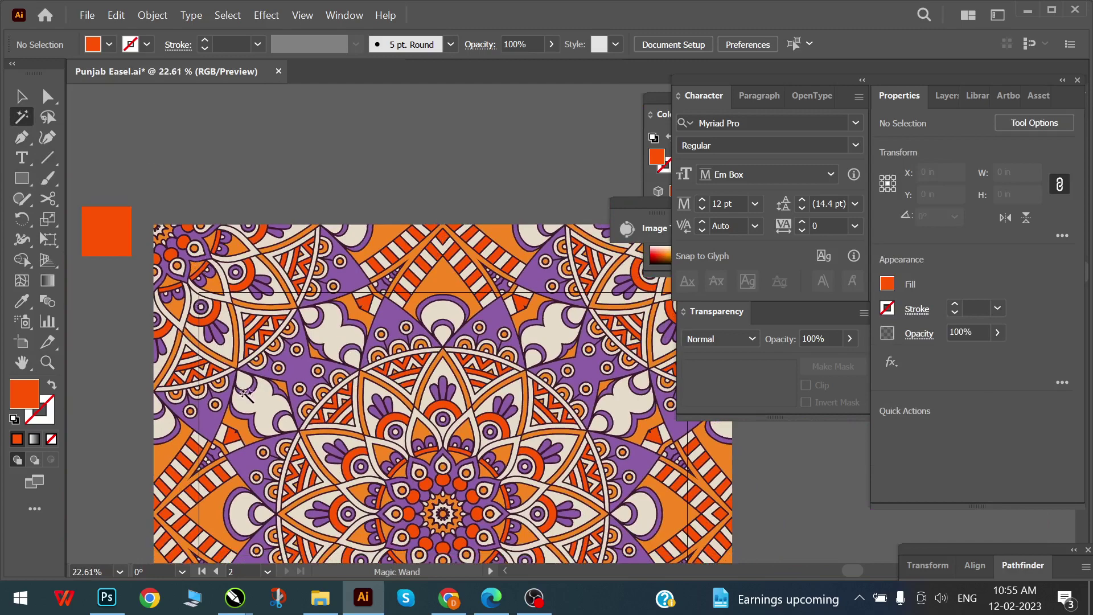
pyautogui.click(214, 511)
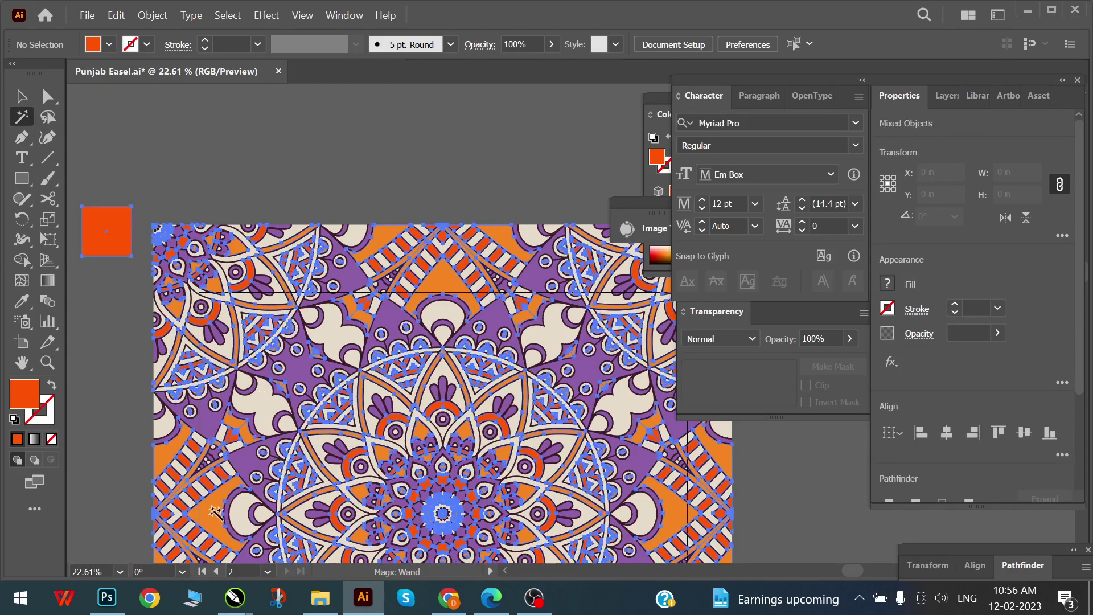
pyautogui.press('v')
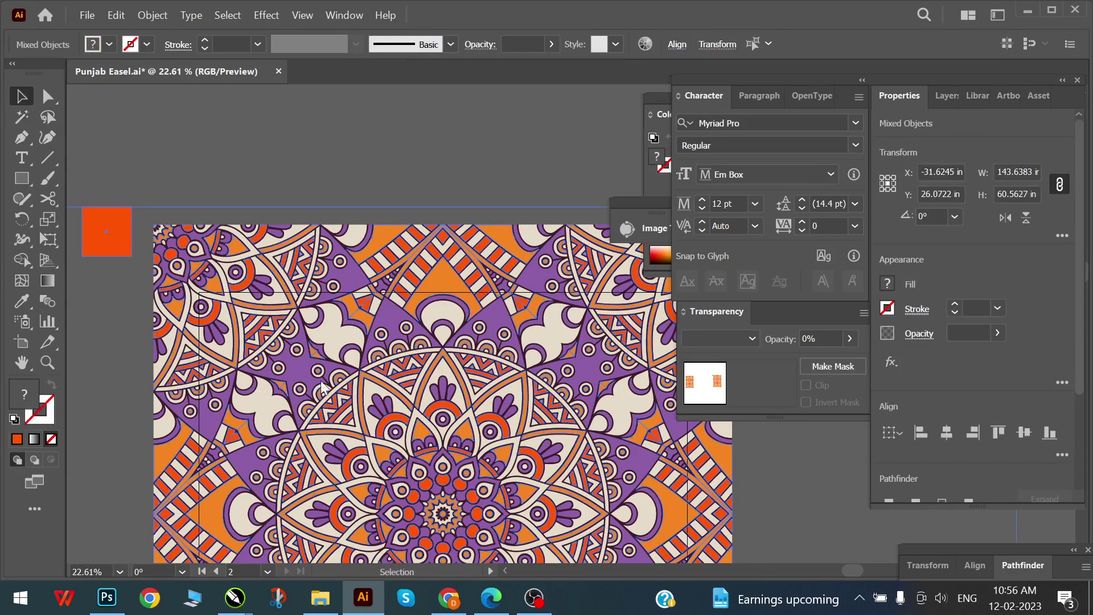
pyautogui.doubleClick(24, 394)
pyautogui.moveTo(246, 361)
pyautogui.mouseDown()
pyautogui.moveTo(268, 236)
pyautogui.moveTo(305, 179)
pyautogui.mouseUp()
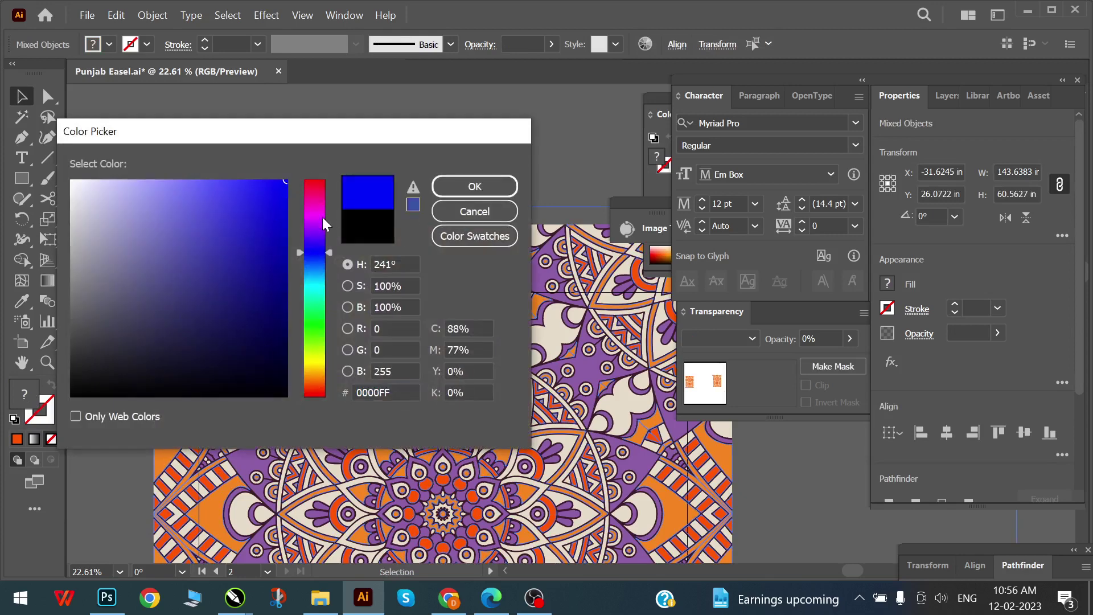
pyautogui.moveTo(322, 216); pyautogui.dragTo(323, 224)
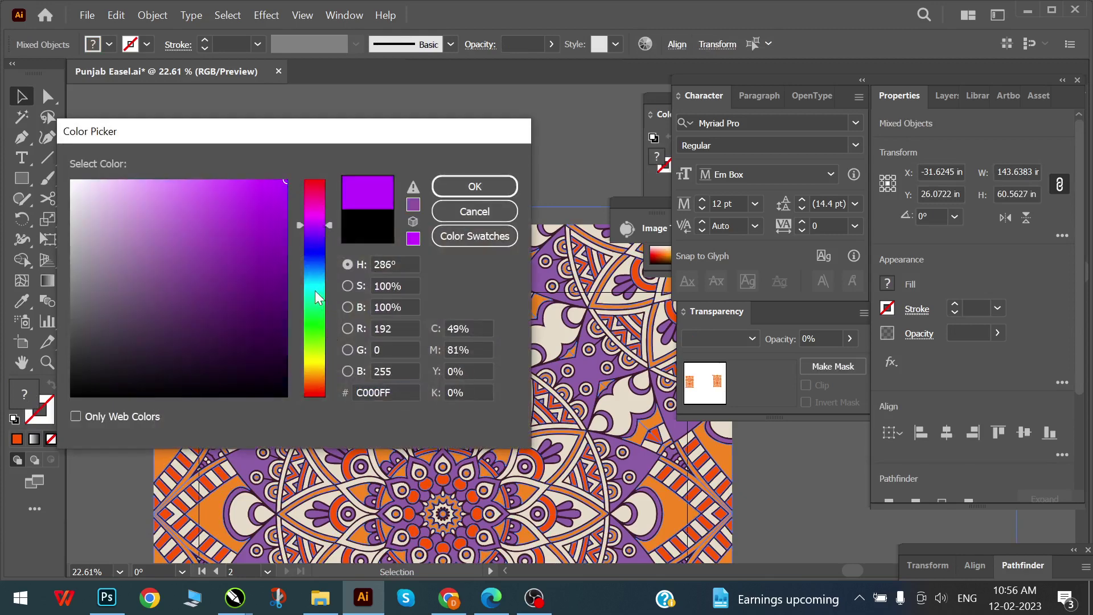
pyautogui.moveTo(315, 290); pyautogui.dragTo(317, 268)
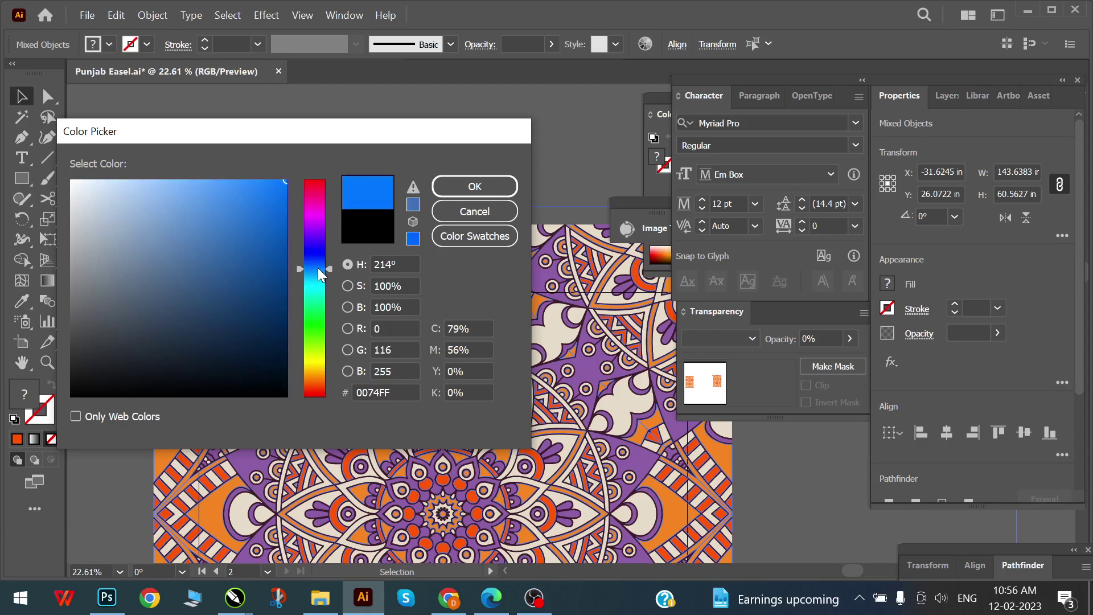
pyautogui.click(442, 193)
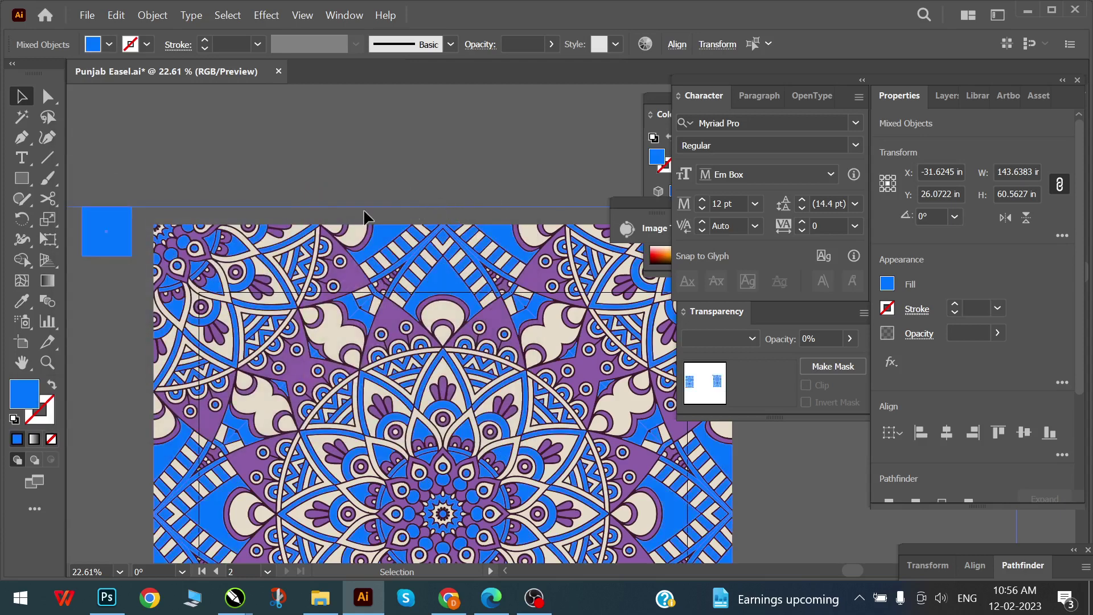
pyautogui.click(332, 165)
pyautogui.moveTo(383, 563)
pyautogui.mouseDown()
pyautogui.moveTo(260, 407)
pyautogui.moveTo(402, 377)
pyautogui.mouseUp()
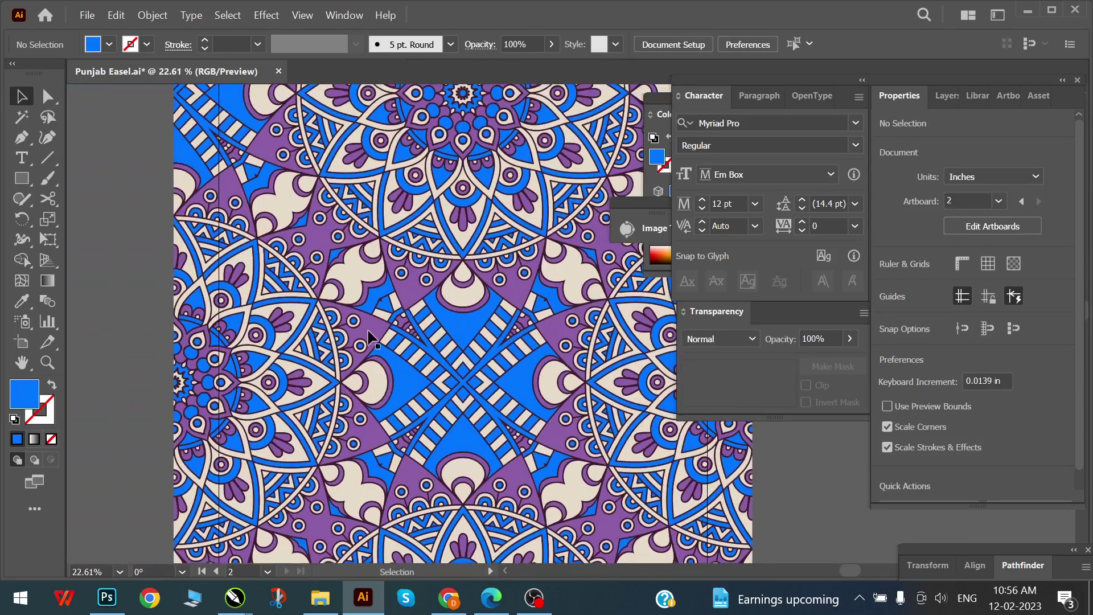
# - Magic Wand-select all the purple areas of the mandala
pyautogui.click(370, 342)
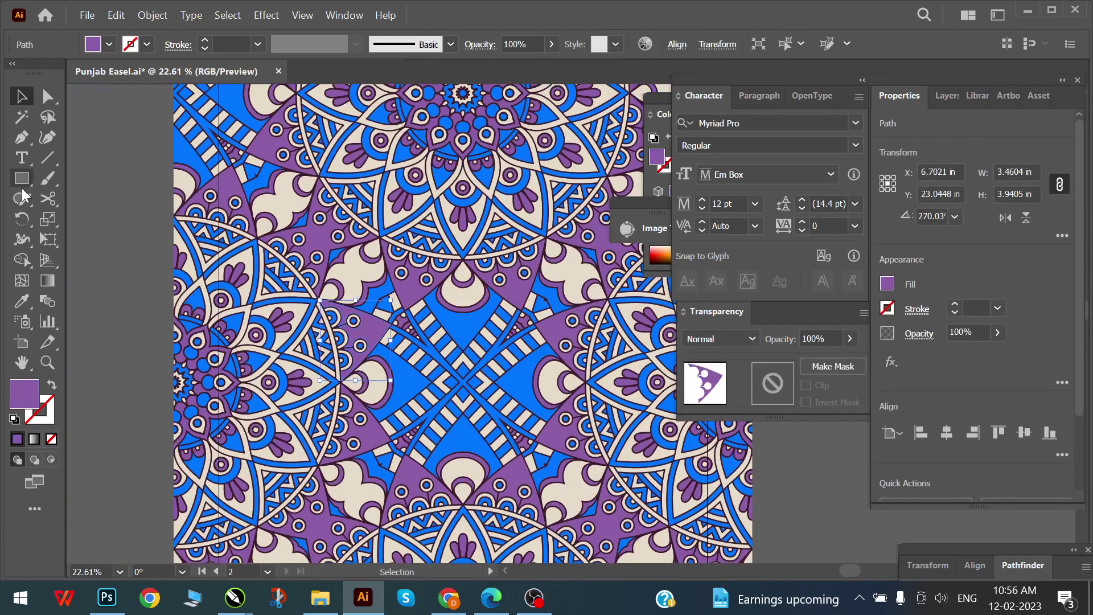
pyautogui.click(132, 276)
pyautogui.click(22, 117)
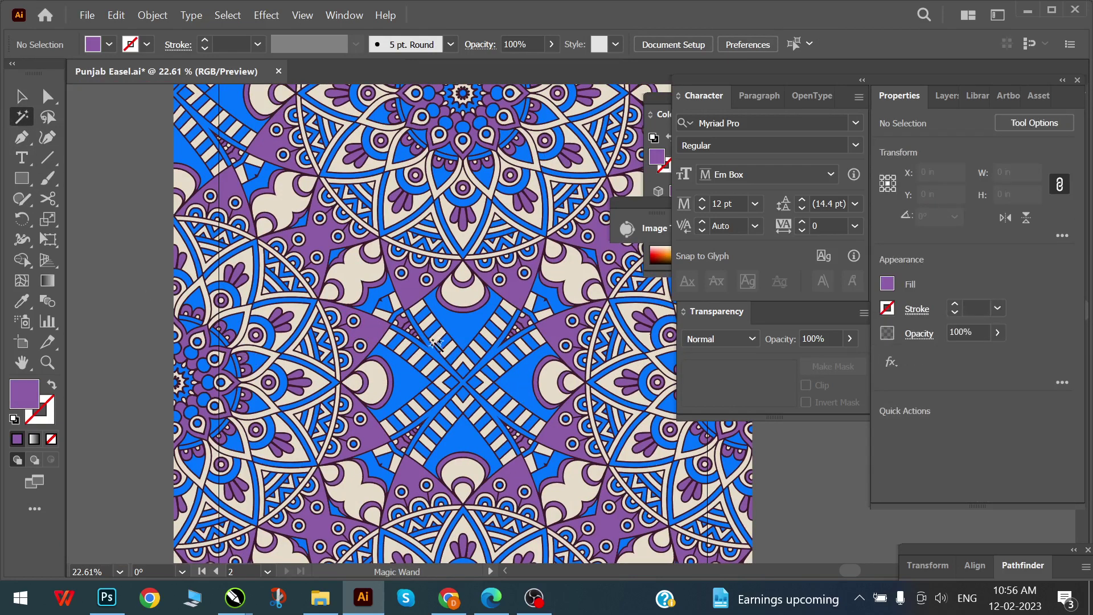
pyautogui.click(410, 292)
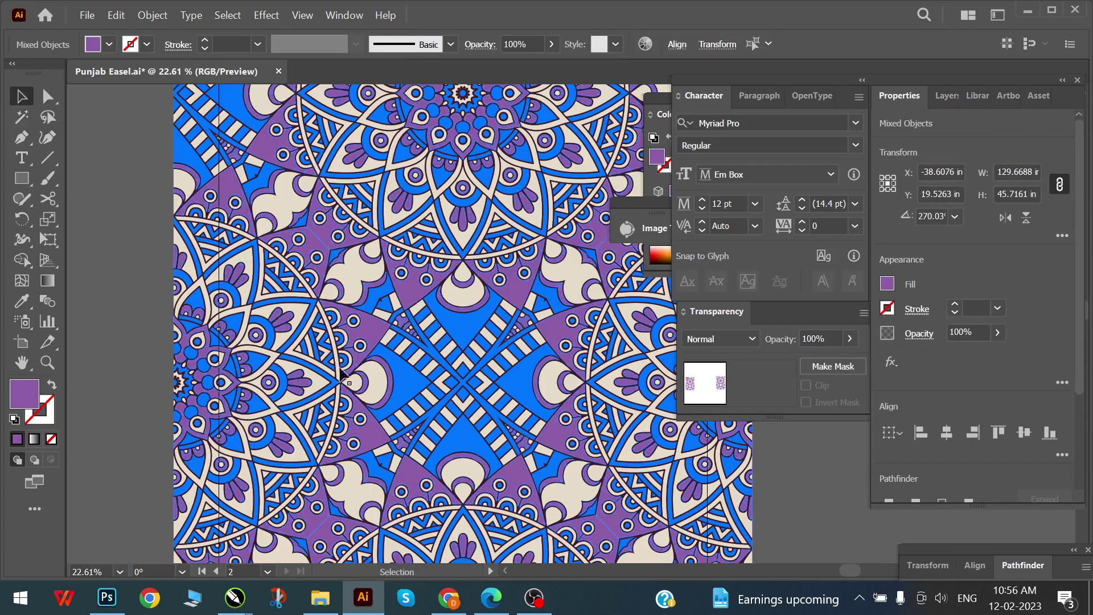
pyautogui.press('v')
# - Fill the selected purple areas with a bright lime green
pyautogui.doubleClick(24, 393)
pyautogui.moveTo(276, 333); pyautogui.dragTo(279, 326)
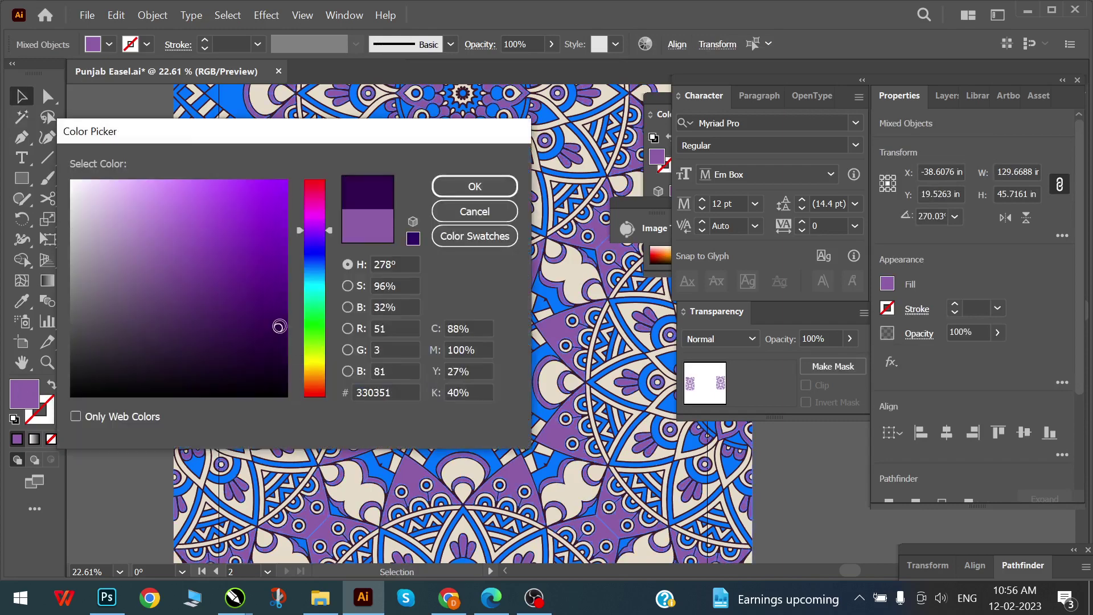
pyautogui.moveTo(316, 368); pyautogui.dragTo(318, 330)
pyautogui.click(272, 227)
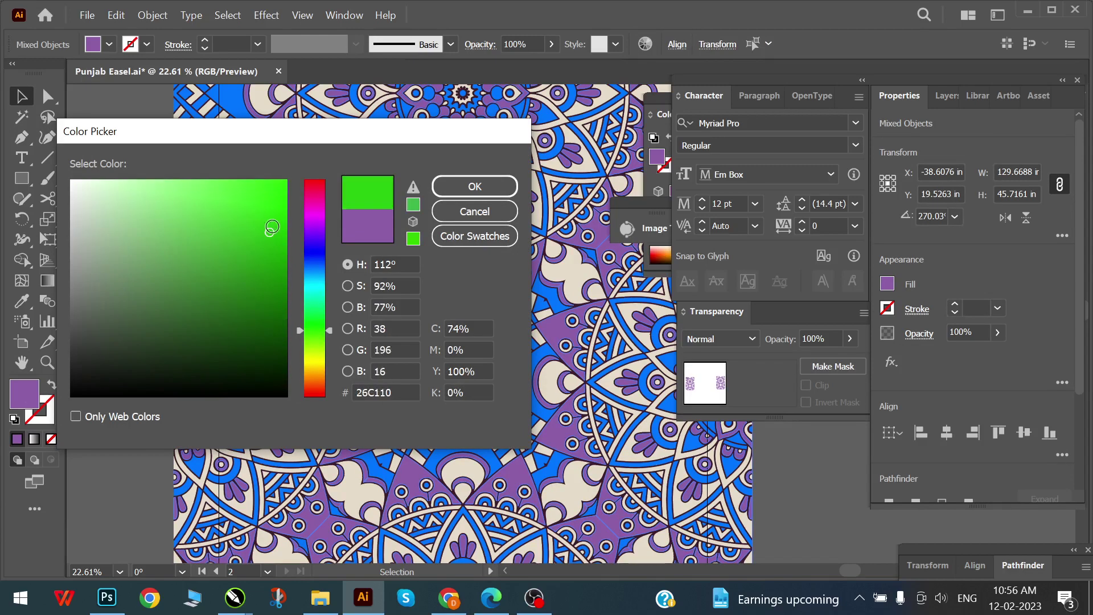
pyautogui.moveTo(272, 226); pyautogui.dragTo(273, 181)
pyautogui.click(447, 190)
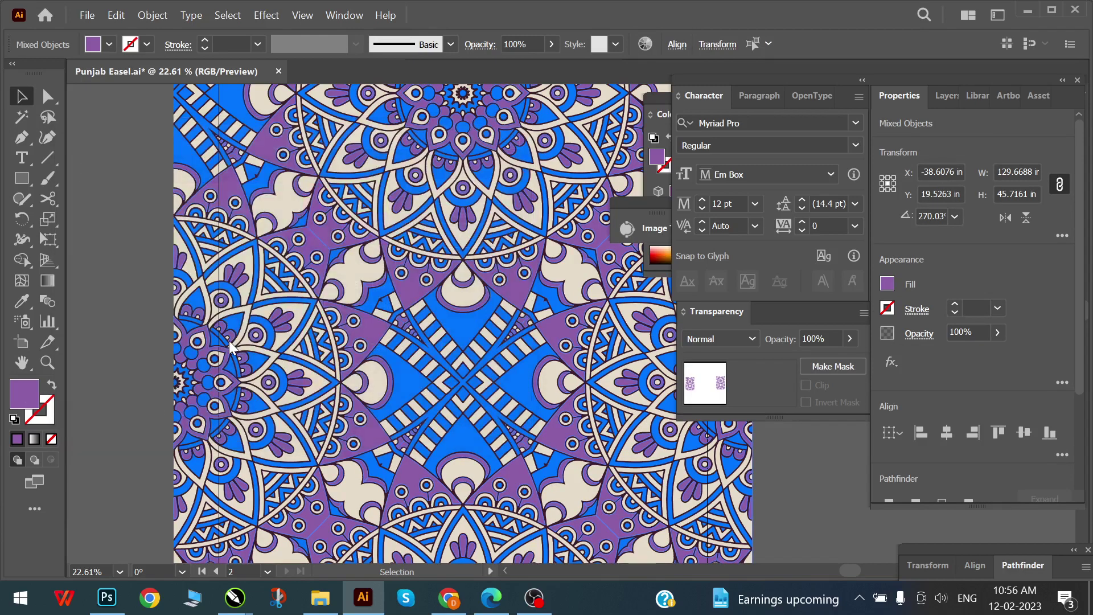
# - Zoom out to the whole artboard and deselect the green shapes
pyautogui.press('z')
pyautogui.scroll(-3, 528, 427)
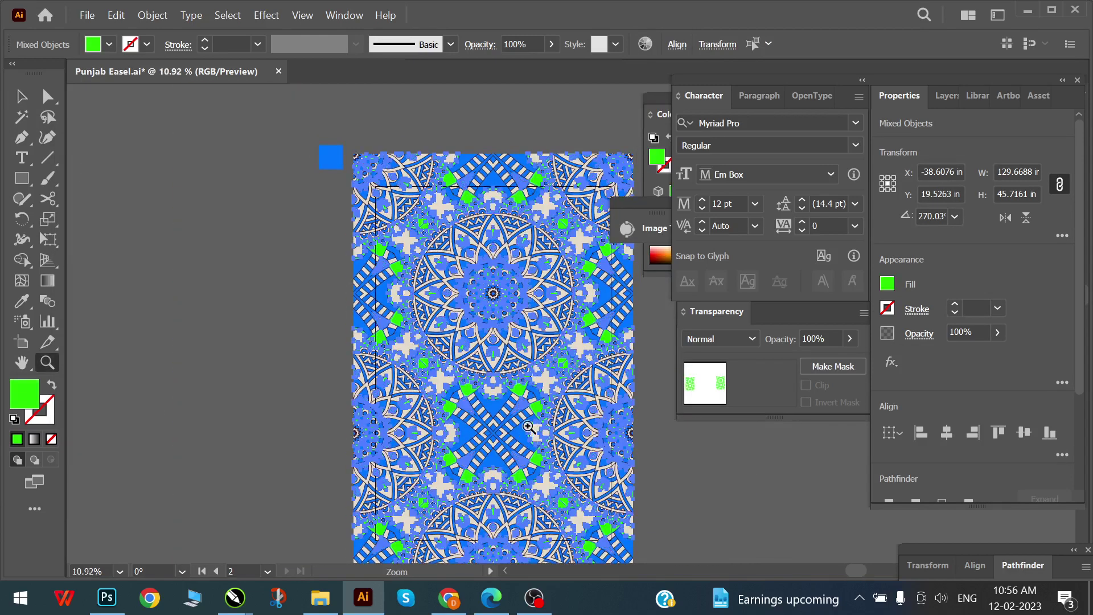
pyautogui.hscroll(5, 528, 427)
pyautogui.press('v')
pyautogui.click(458, 455)
pyautogui.hscroll(-2, 484, 450)
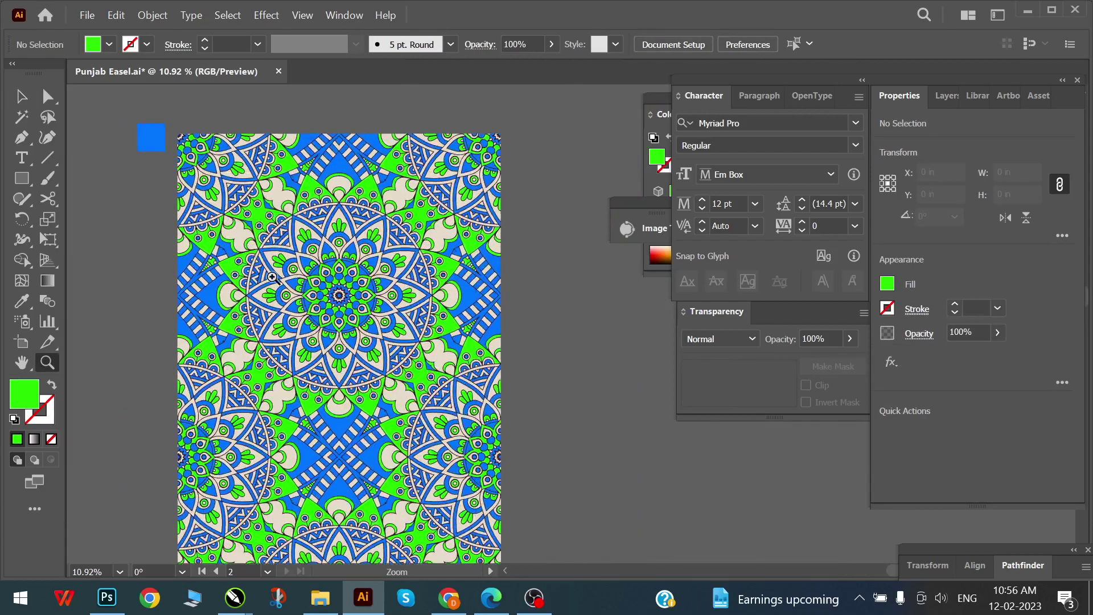
# - Magic Wand-select all the cream areas at the mandala's centre
pyautogui.moveTo(257, 361); pyautogui.dragTo(295, 329)
pyautogui.click(292, 329)
pyautogui.click(281, 287)
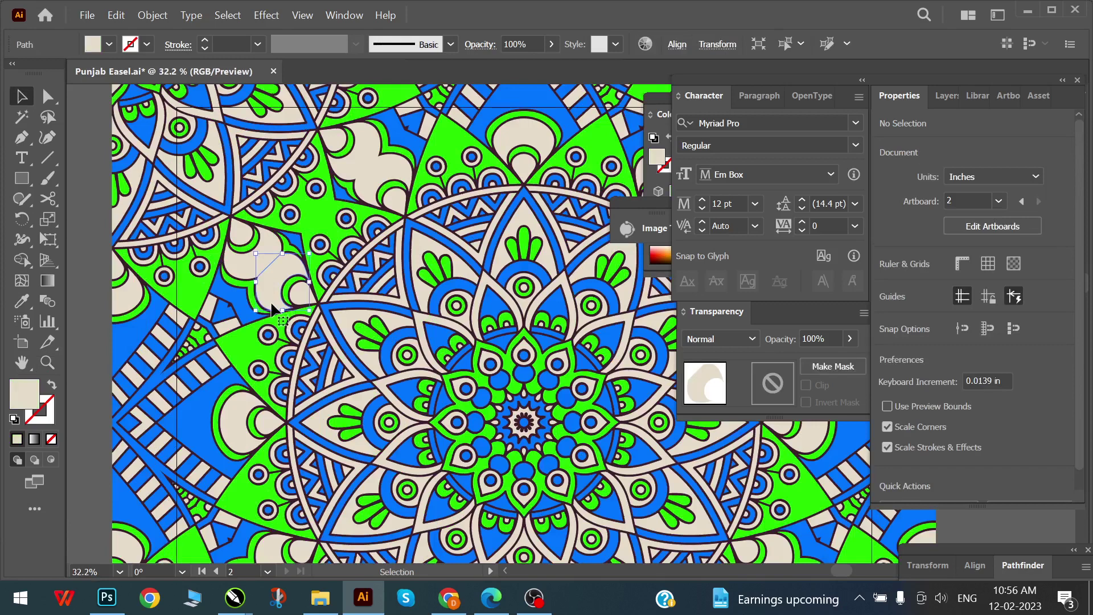
pyautogui.click(68, 235)
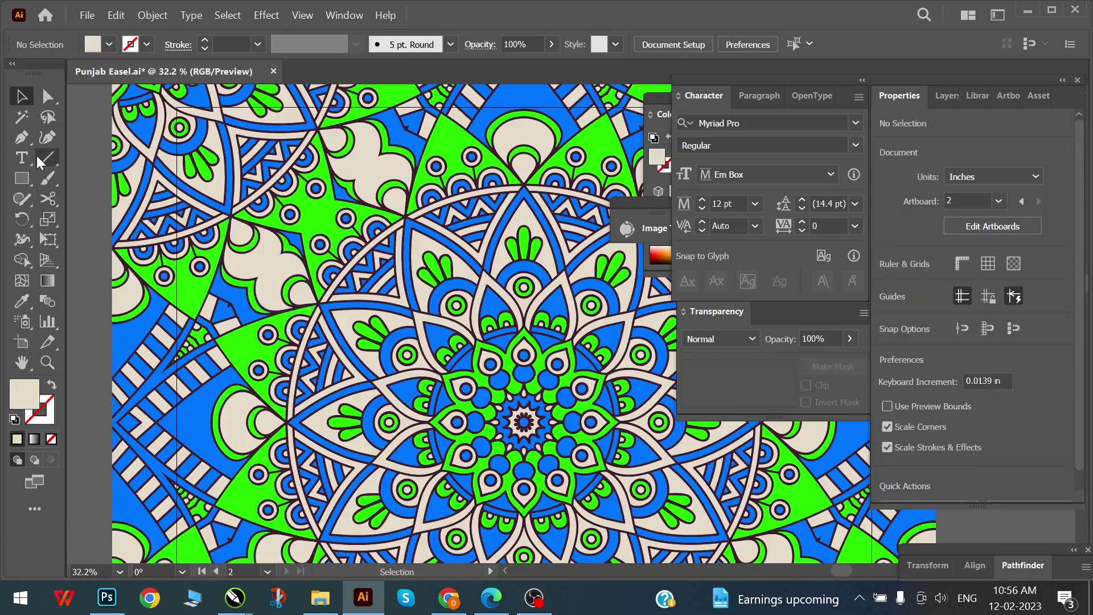
pyautogui.click(21, 116)
pyautogui.click(285, 276)
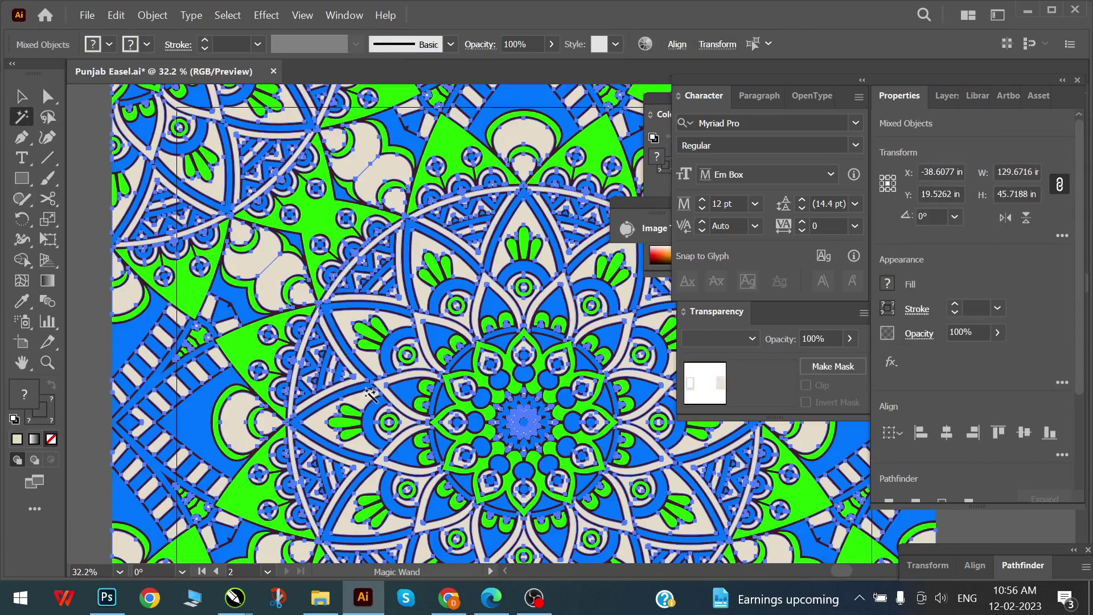
# - Fill the selected cream areas with light lilac E0B0FF, then deselect everything
pyautogui.press('z')
pyautogui.scroll(-5, 345, 364)
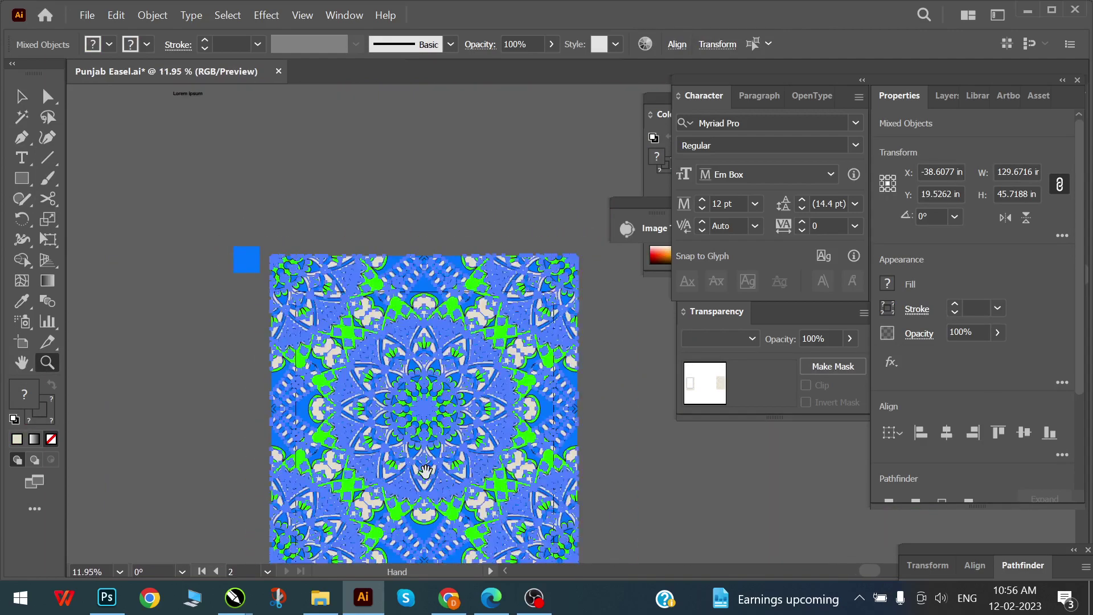
pyautogui.press('i')
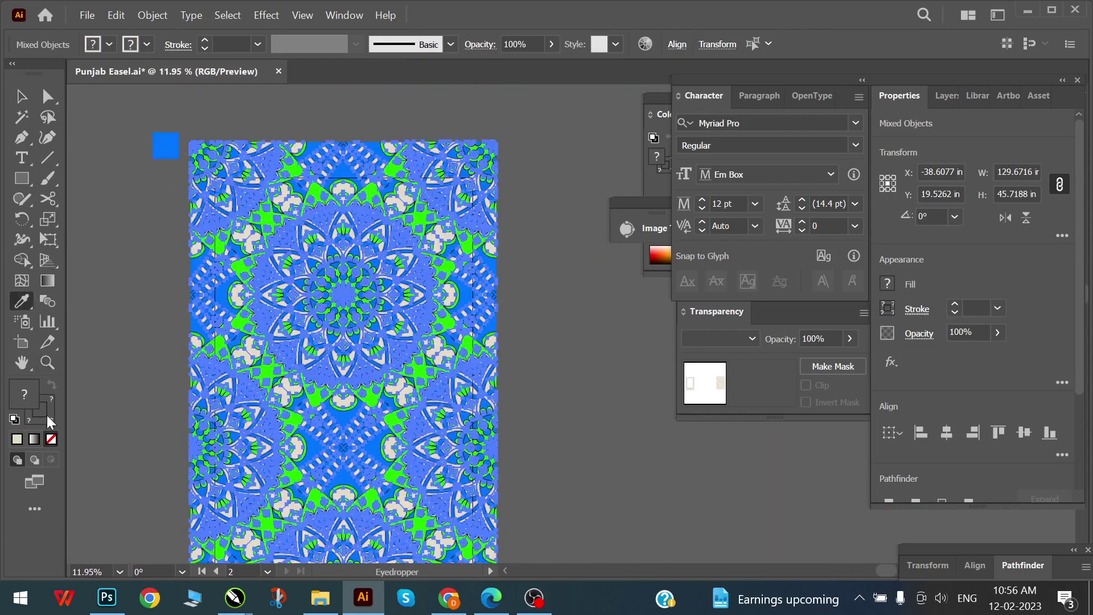
pyautogui.press('v')
pyautogui.doubleClick(23, 399)
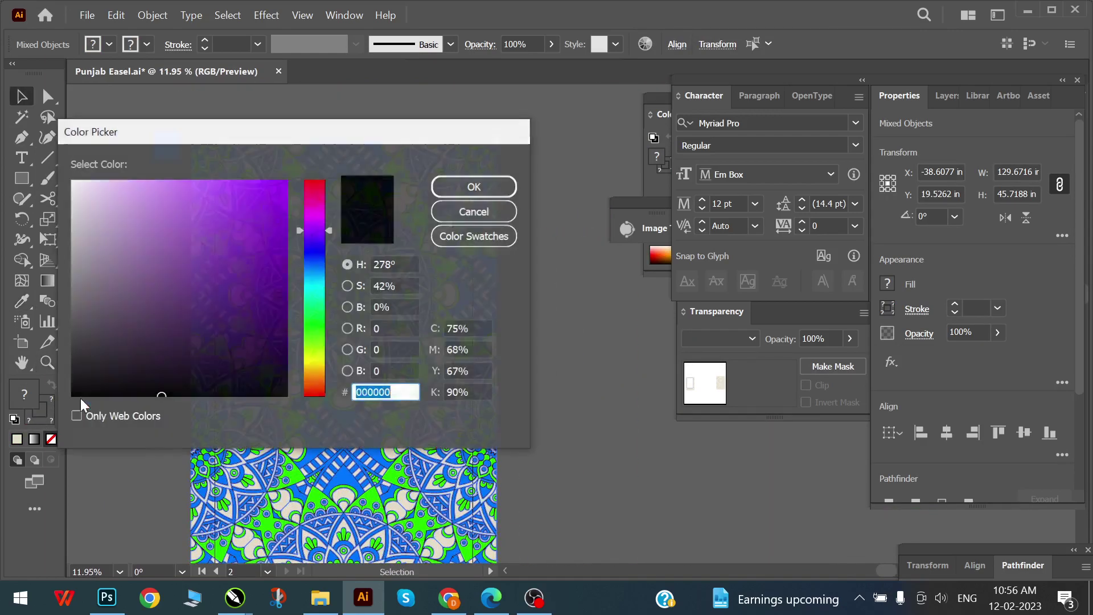
pyautogui.write('E0B0FF')
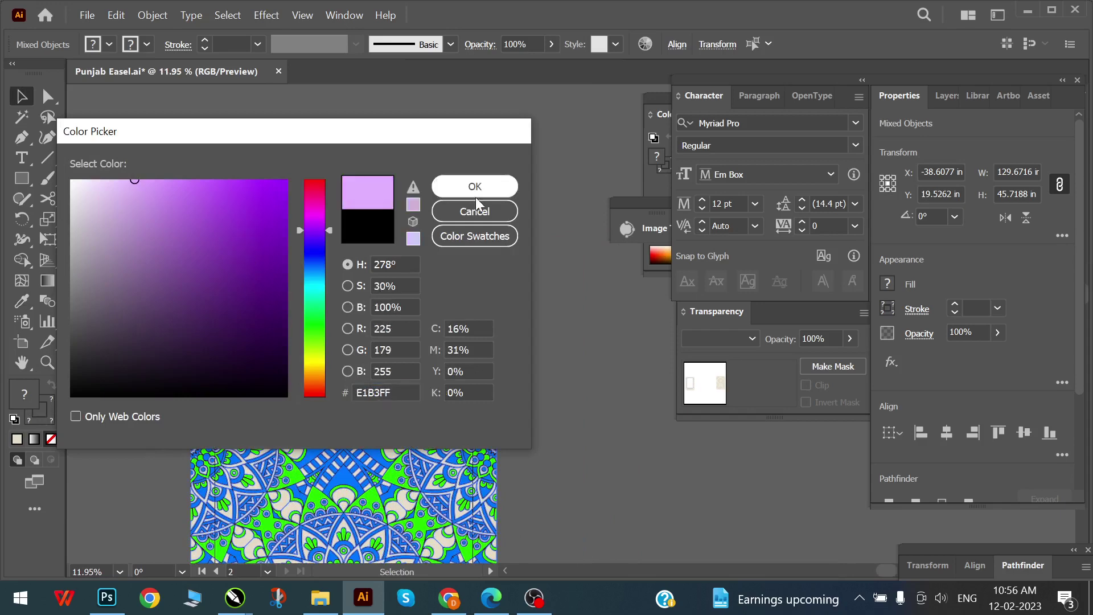
pyautogui.click(474, 189)
pyautogui.click(588, 396)
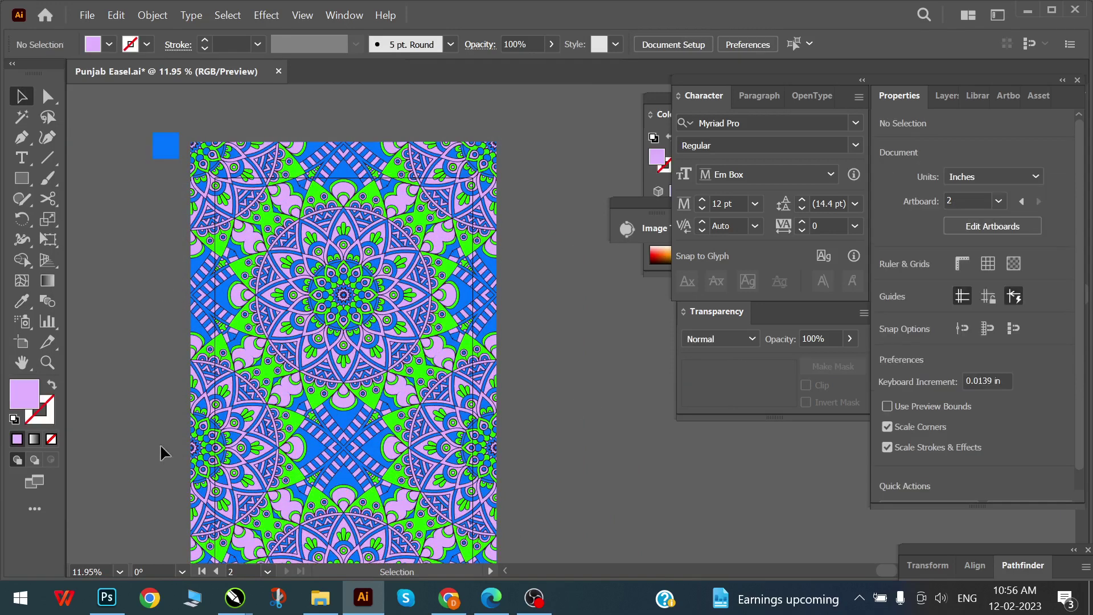
pyautogui.hotkey('ctrl', 'a')
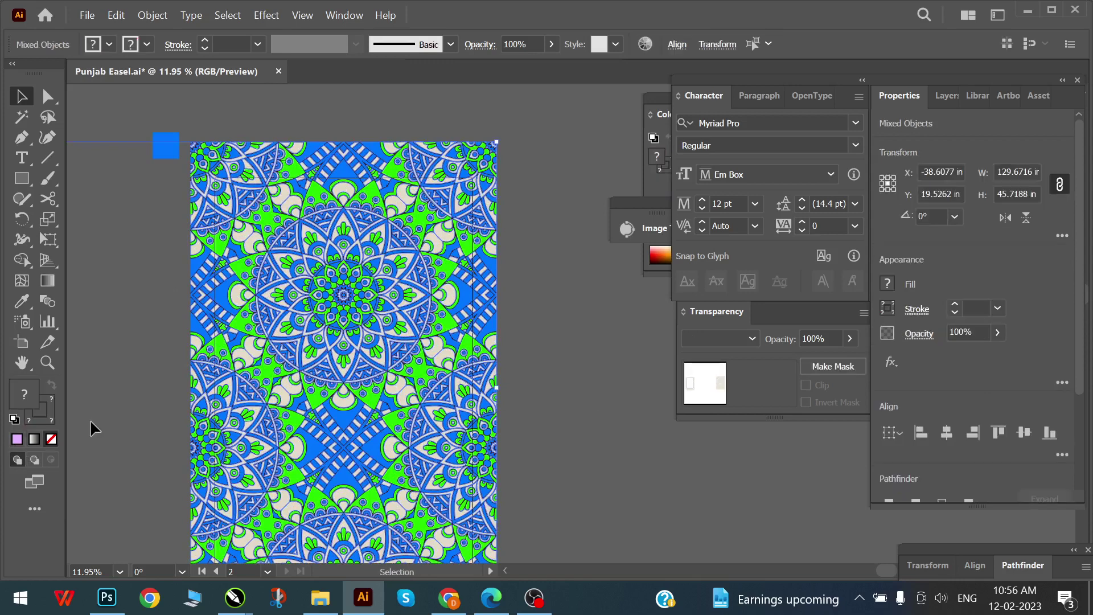
pyautogui.hotkey('ctrl', 'shift', 'a')
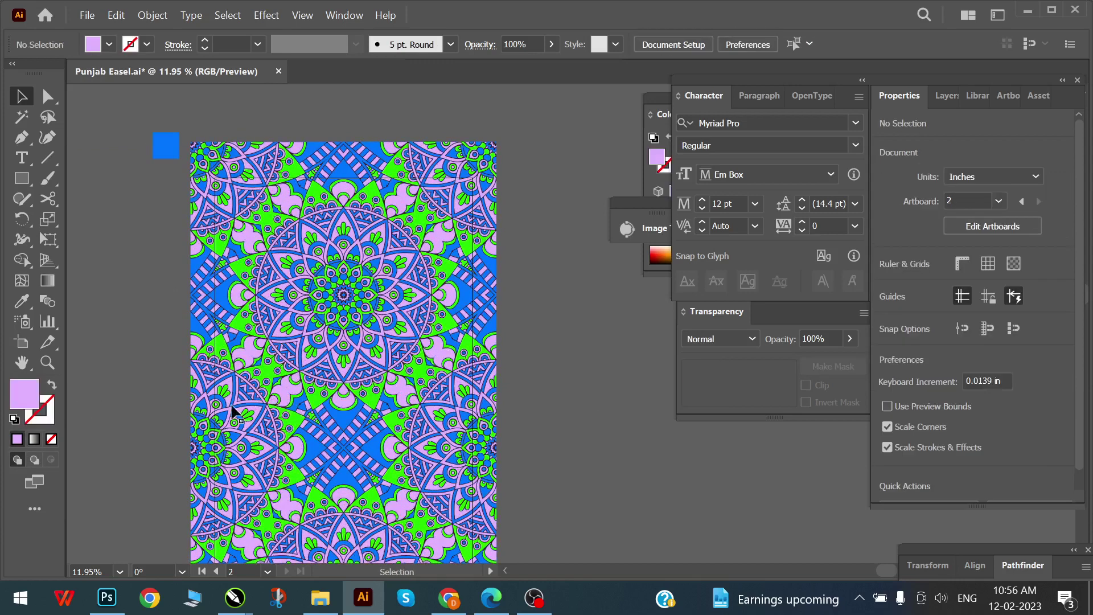
# - Zoom around the mandala and clear the selection, ending close on a light pink area
pyautogui.press('y')
pyautogui.click(248, 244)
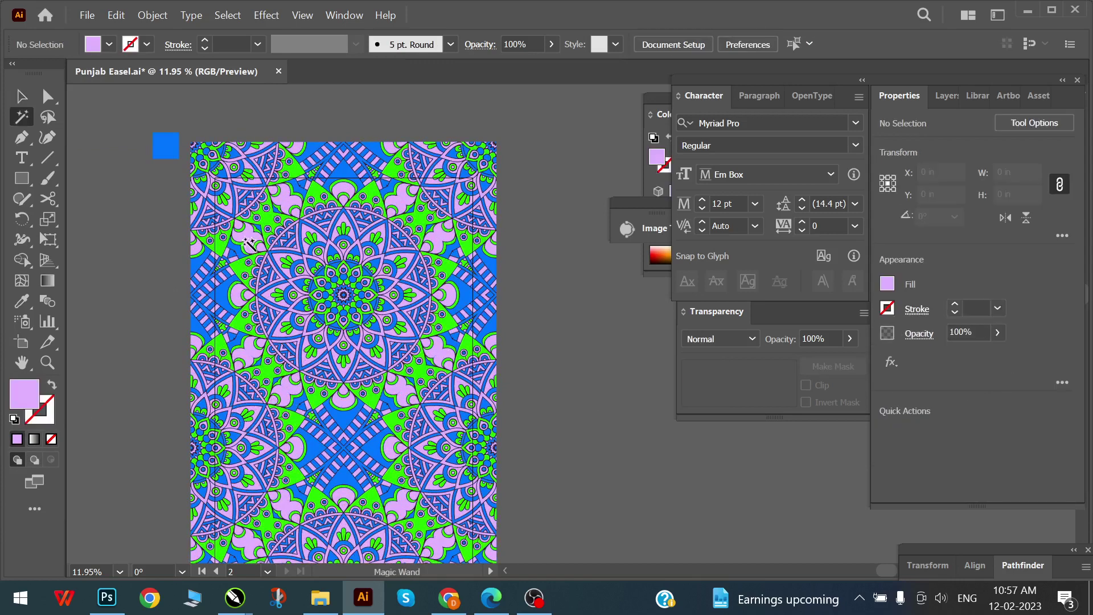
pyautogui.press('z')
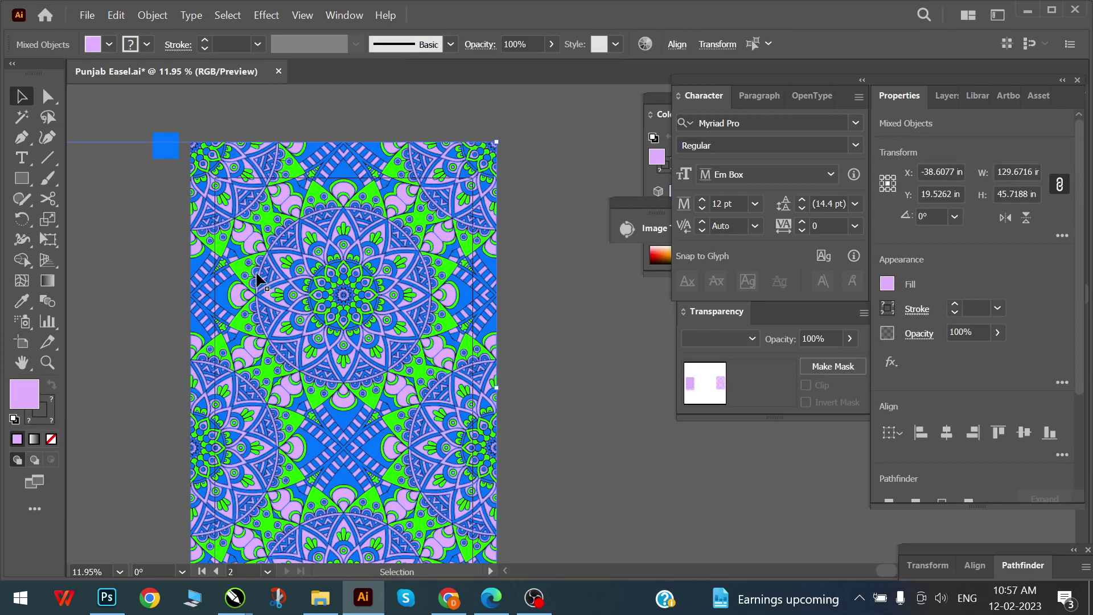
pyautogui.moveTo(296, 230); pyautogui.dragTo(364, 233)
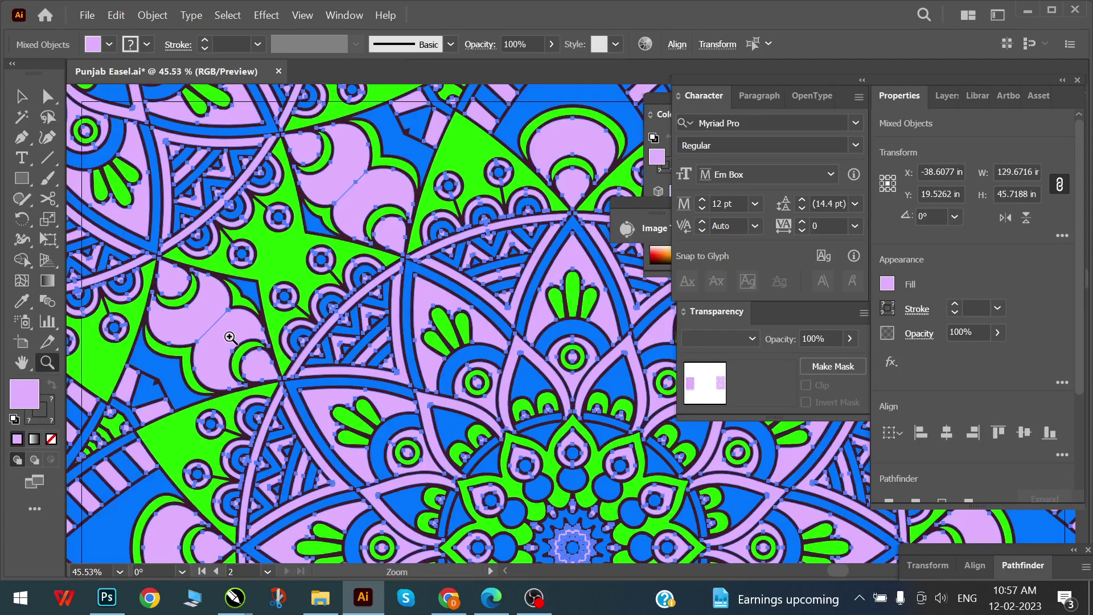
pyautogui.press('v')
pyautogui.press('z')
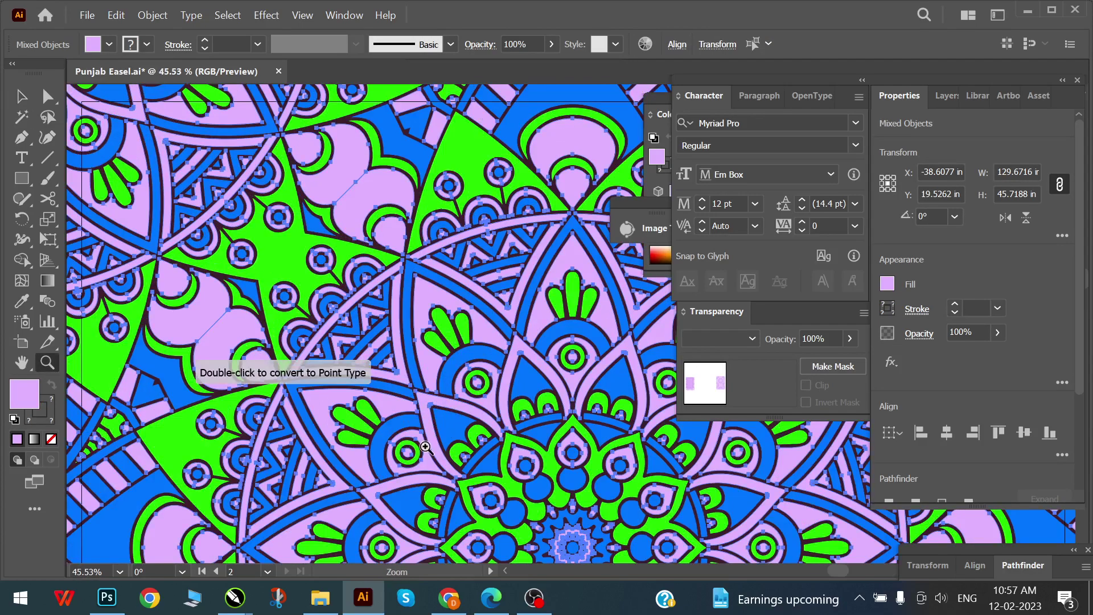
pyautogui.scroll(-5, 230, 329)
pyautogui.keyDown('ctrl'); pyautogui.click(189, 444); pyautogui.keyUp('ctrl')
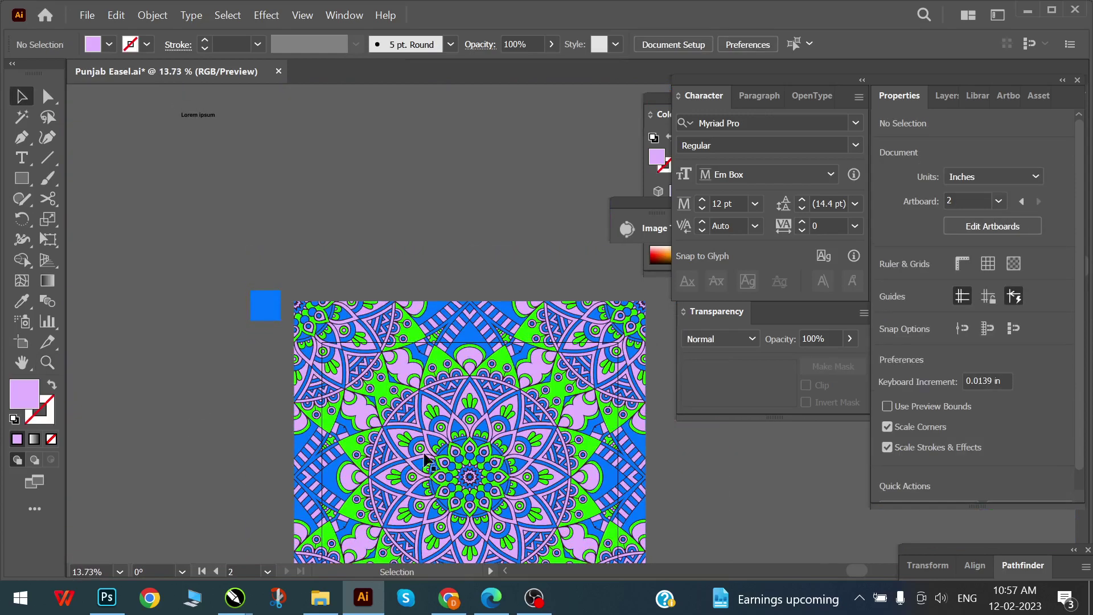
pyautogui.moveTo(361, 360); pyautogui.dragTo(410, 360)
# - Magic Wand-select the light pink pieces and fill them with lavender purple A27AC1
pyautogui.press('y')
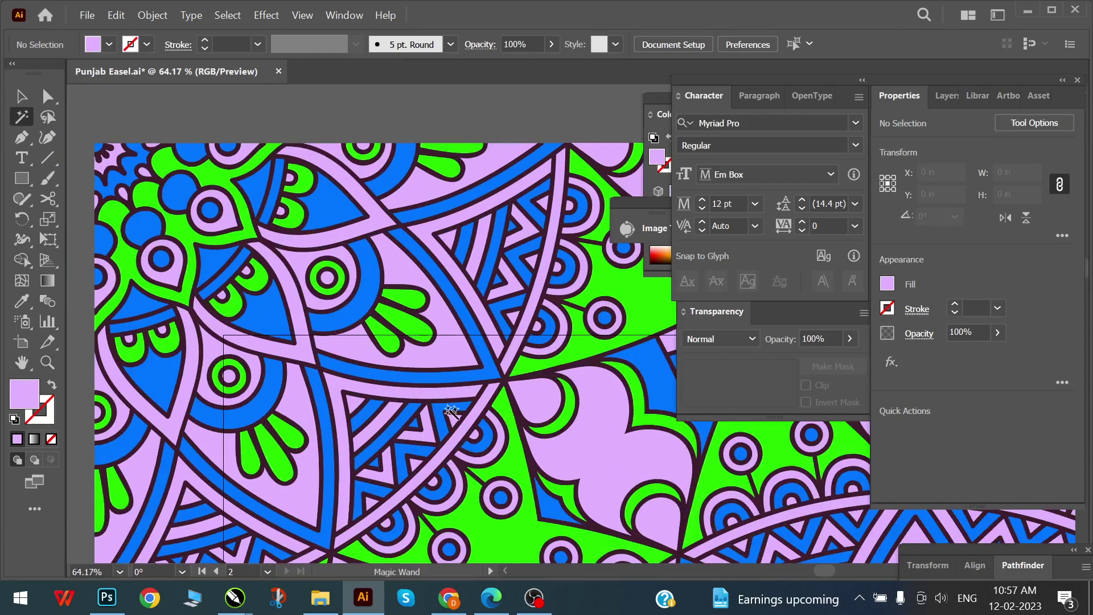
pyautogui.click(442, 359)
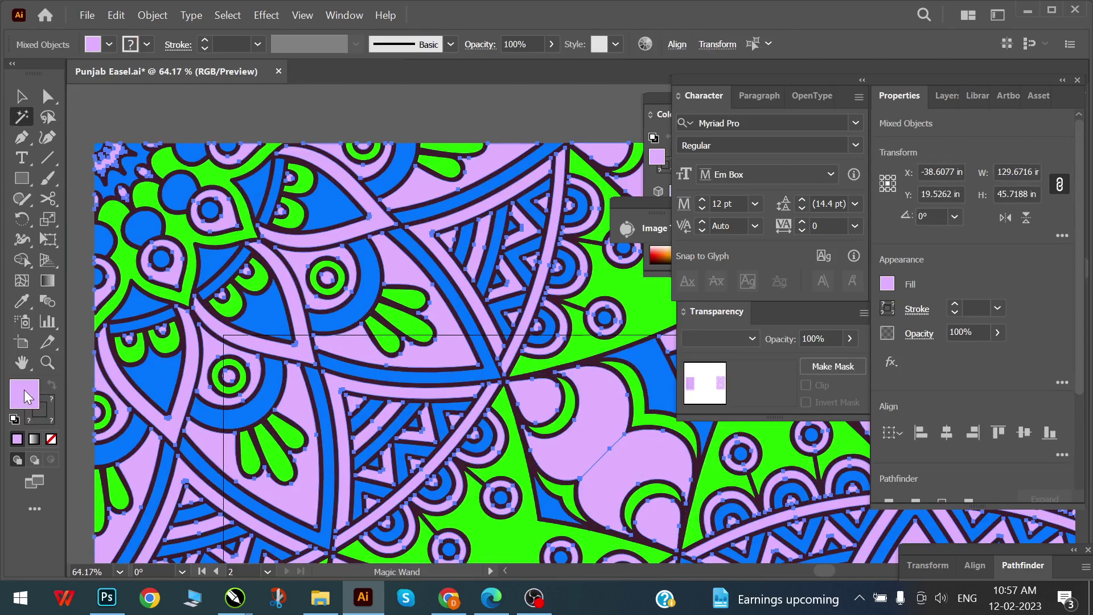
pyautogui.doubleClick(26, 393)
pyautogui.moveTo(124, 214); pyautogui.dragTo(145, 237)
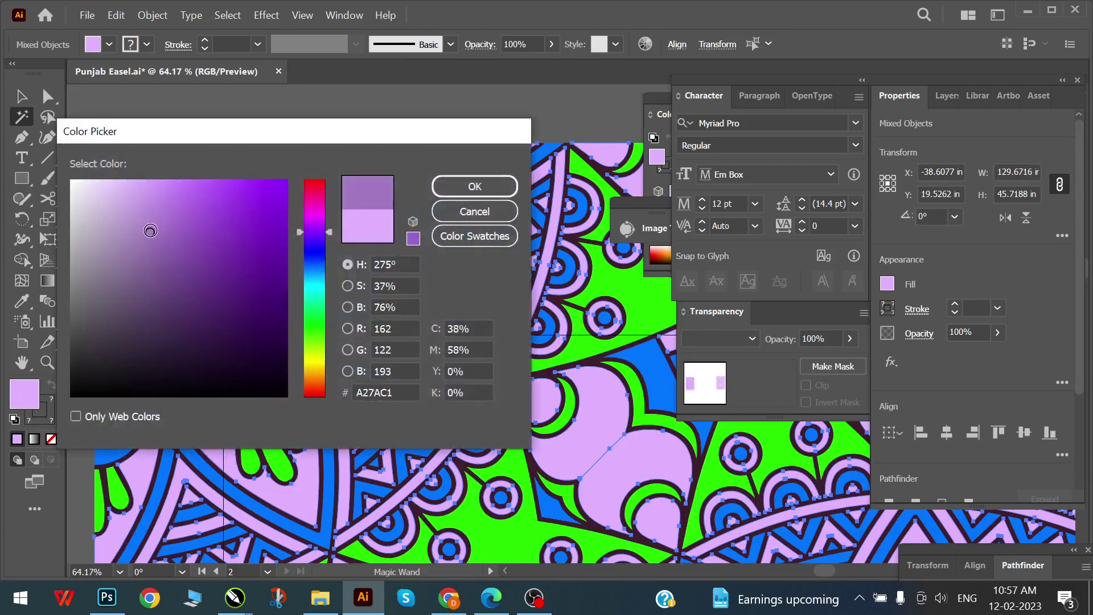
pyautogui.click(471, 192)
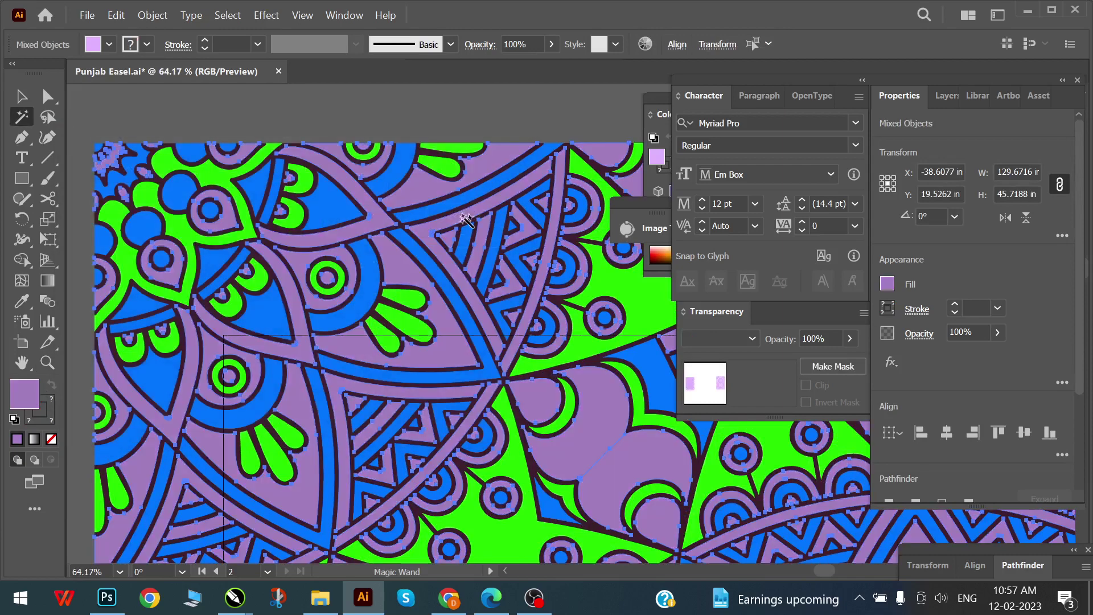
# - Fit the artboard in the window and deselect the recoloured pieces
pyautogui.press('z')
pyautogui.keyDown('alt'); pyautogui.click(449, 373); pyautogui.keyUp('alt')
pyautogui.hotkey('ctrl', '0')
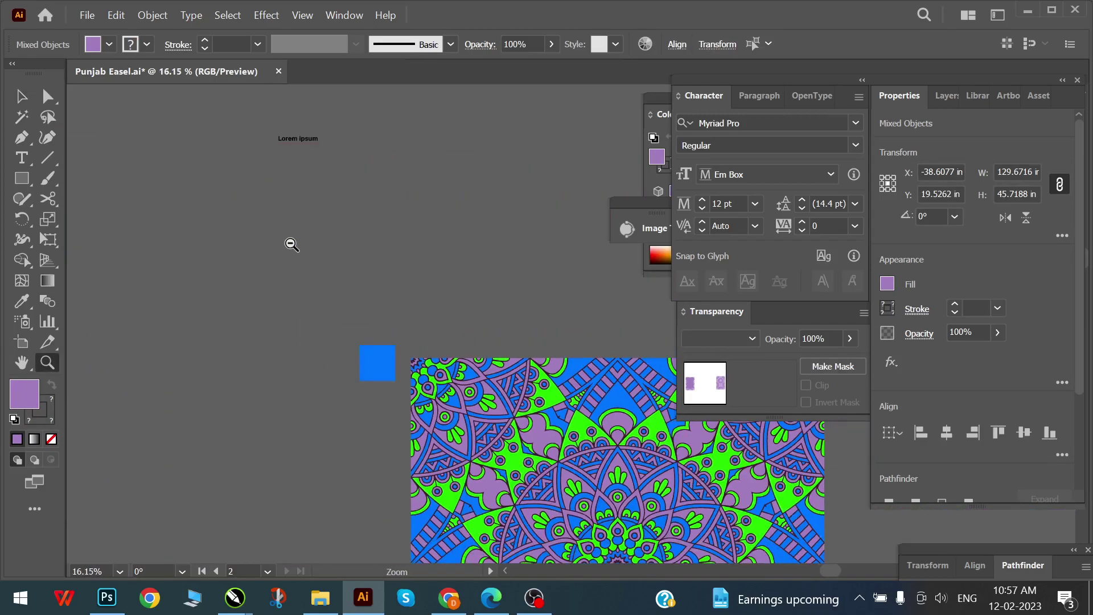
pyautogui.press('v')
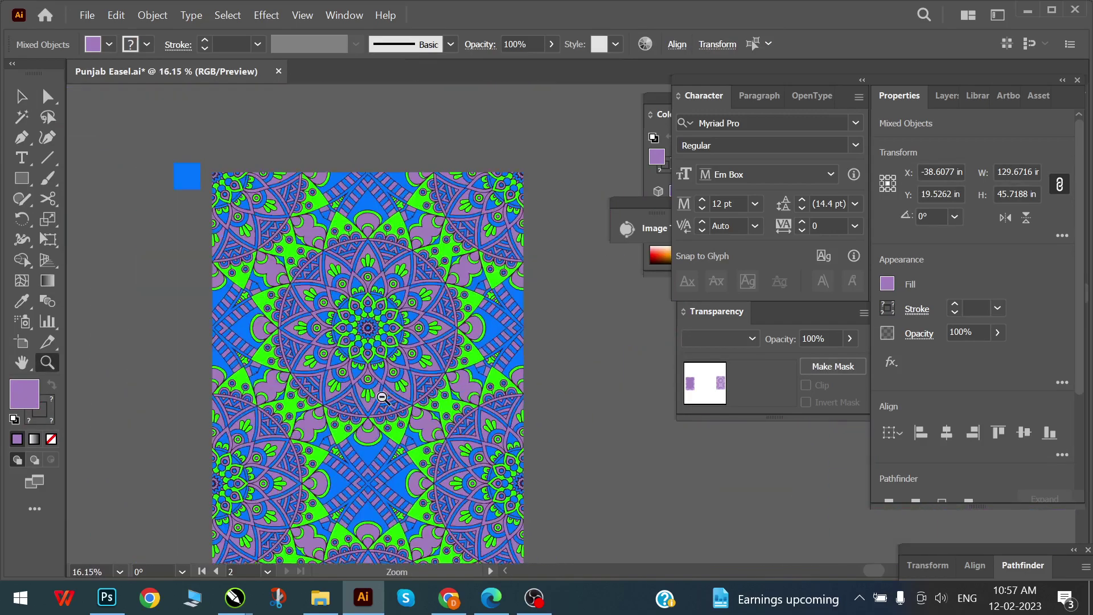
pyautogui.scroll(-2, 473, 441)
pyautogui.click(648, 486)
pyautogui.hscroll(2, 330, 261)
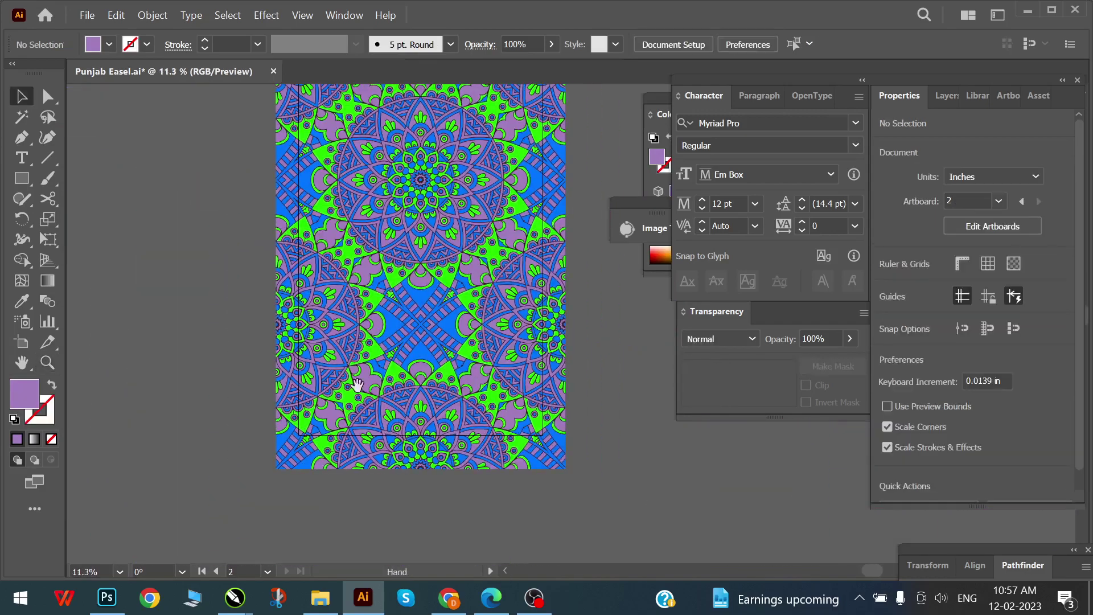
pyautogui.scroll(3, 354, 383)
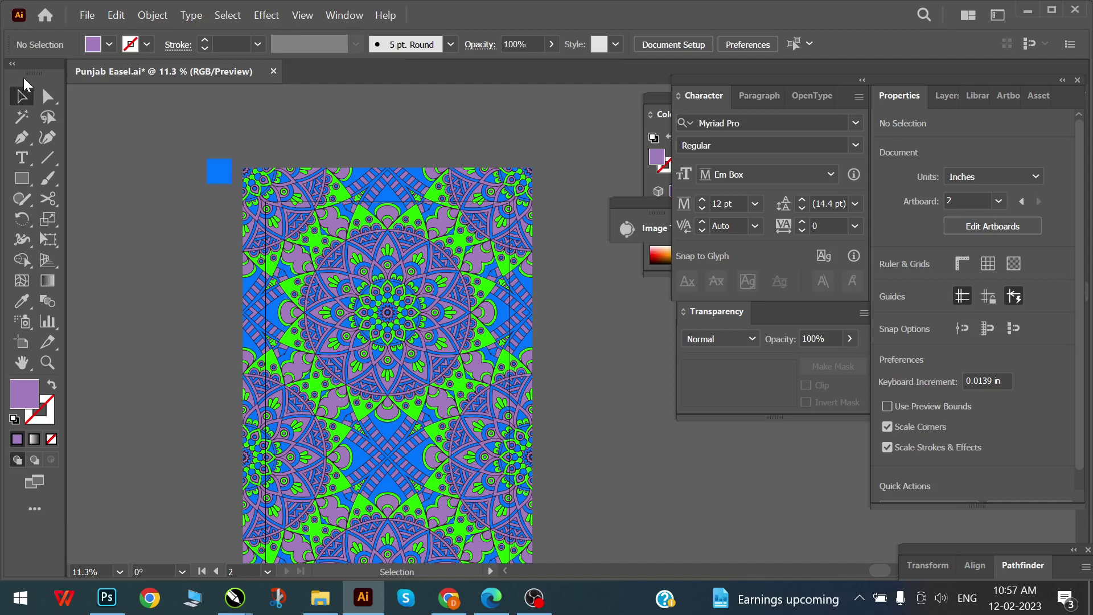
# - Type a sample text line left of the artboard and scale it up much larger
pyautogui.click(21, 157)
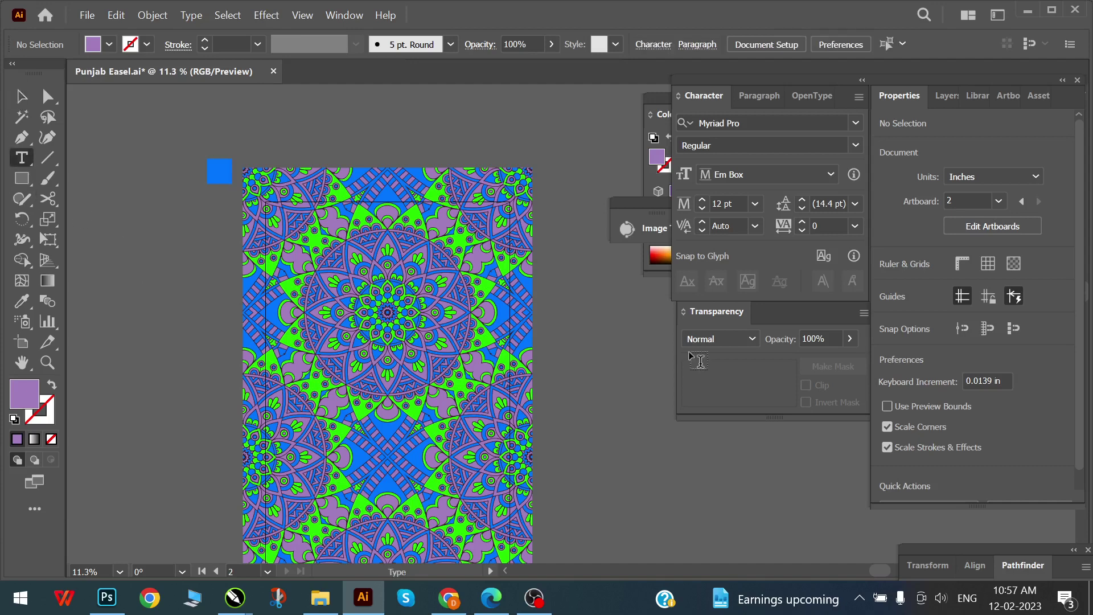
pyautogui.click(153, 259)
pyautogui.write('dn')
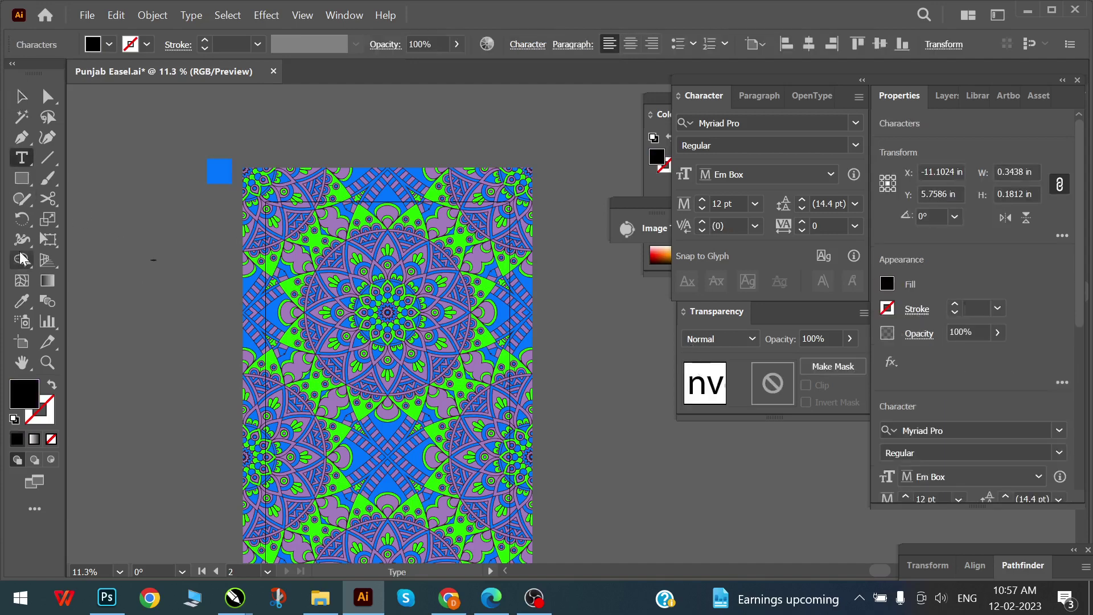
pyautogui.click(21, 96)
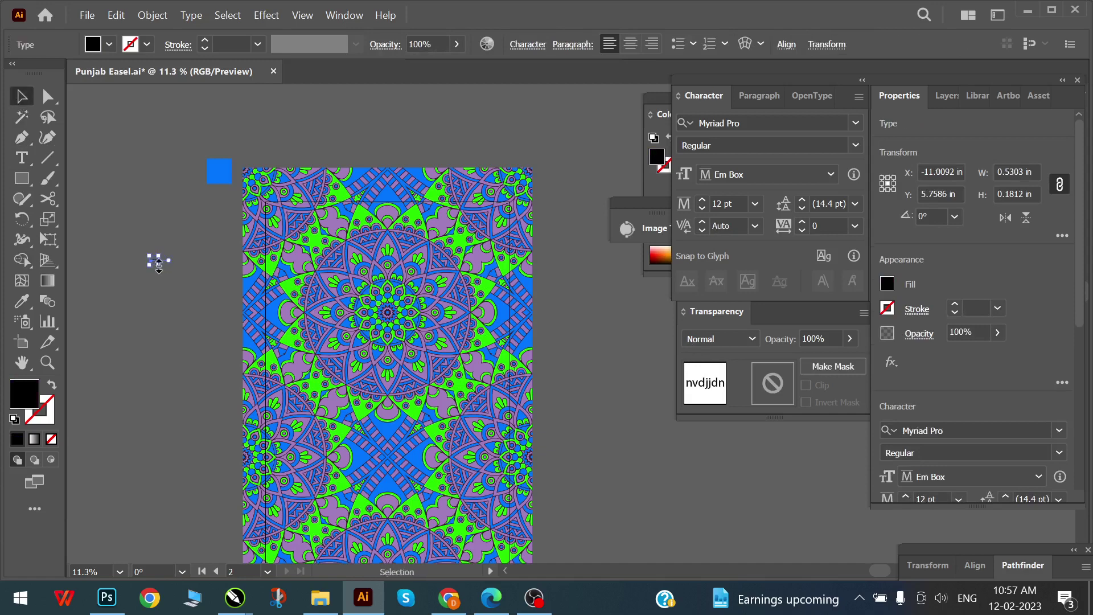
pyautogui.moveTo(159, 263)
pyautogui.mouseDown()
pyautogui.moveTo(219, 336)
pyautogui.moveTo(284, 312)
pyautogui.moveTo(362, 373)
pyautogui.mouseUp()
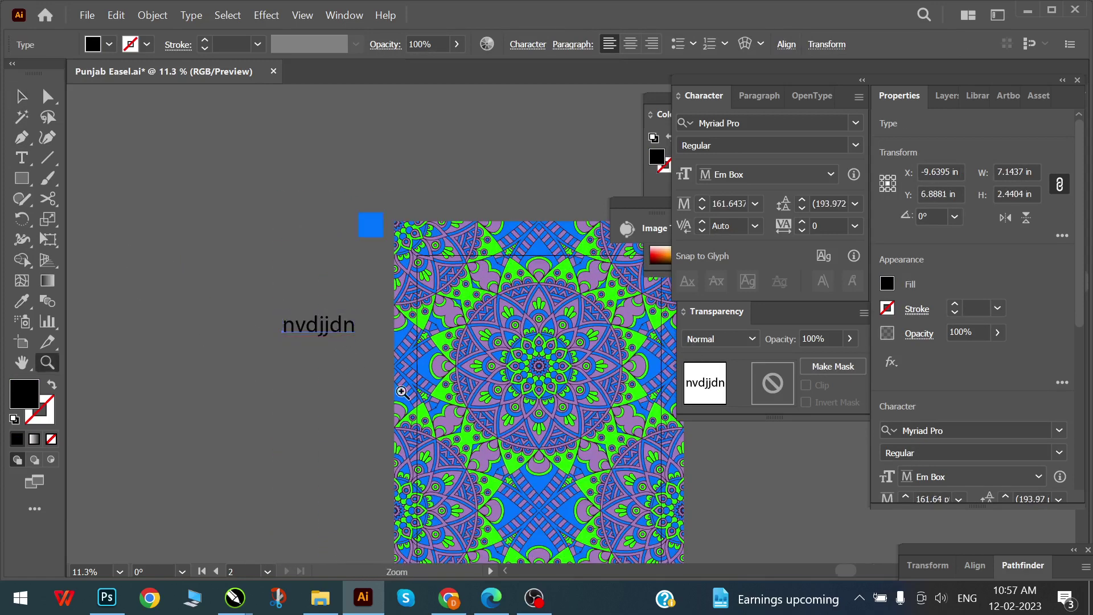
# - Alt-drag copies of the sample text above and below the original
pyautogui.click(330, 323)
pyautogui.moveTo(324, 330)
pyautogui.mouseDown()
pyautogui.moveTo(310, 208)
pyautogui.moveTo(331, 198)
pyautogui.moveTo(191, 297)
pyautogui.mouseUp()
pyautogui.click(252, 443)
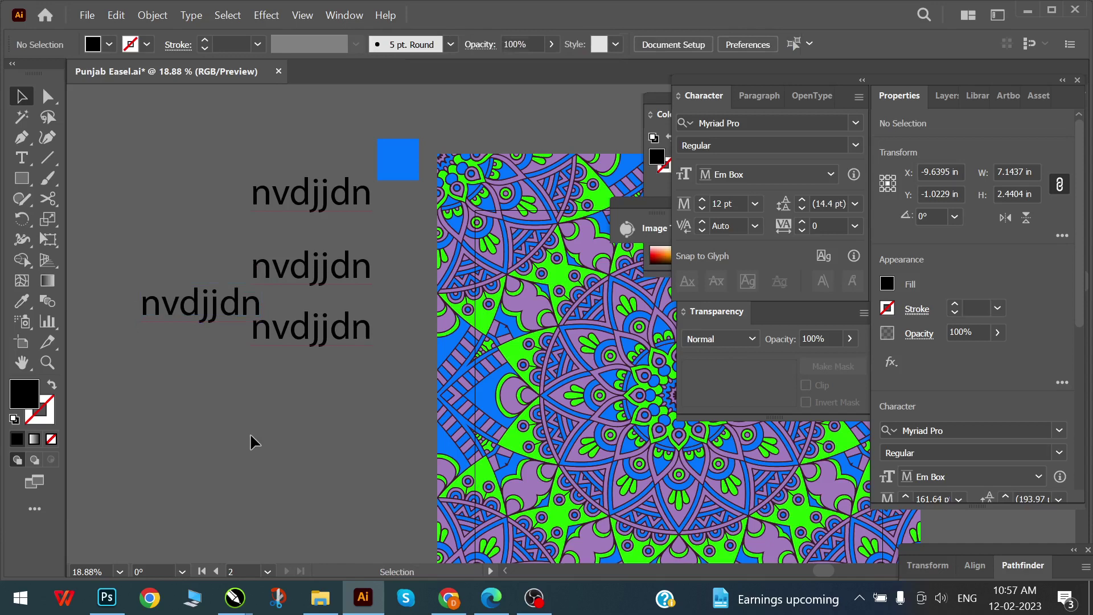
# - Select the four sample text lines and fill them with a vivid purple
pyautogui.press('y')
pyautogui.click(298, 325)
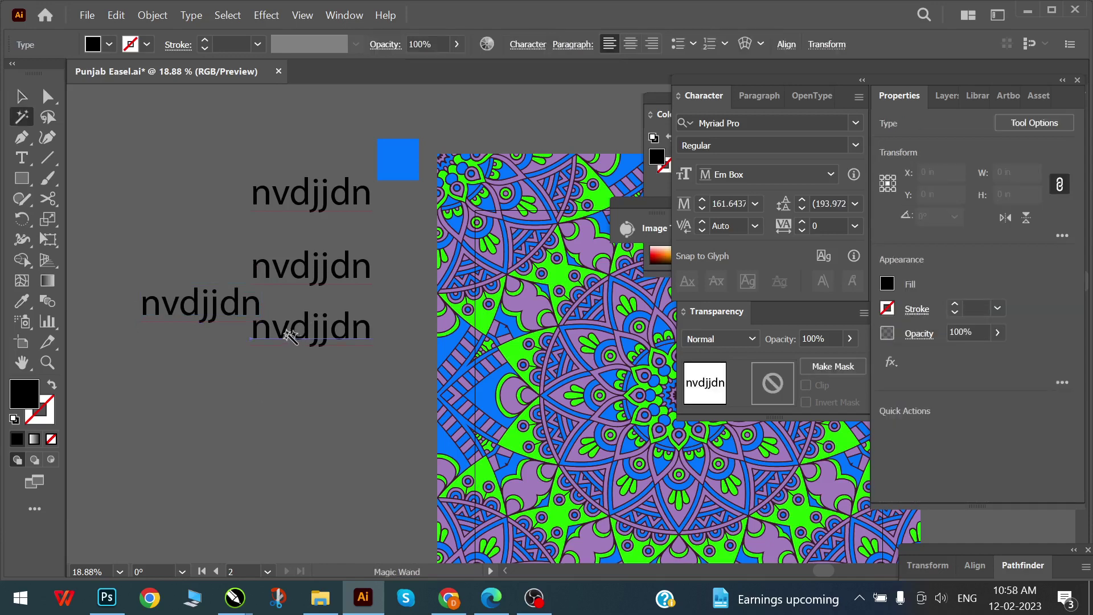
pyautogui.click(225, 305)
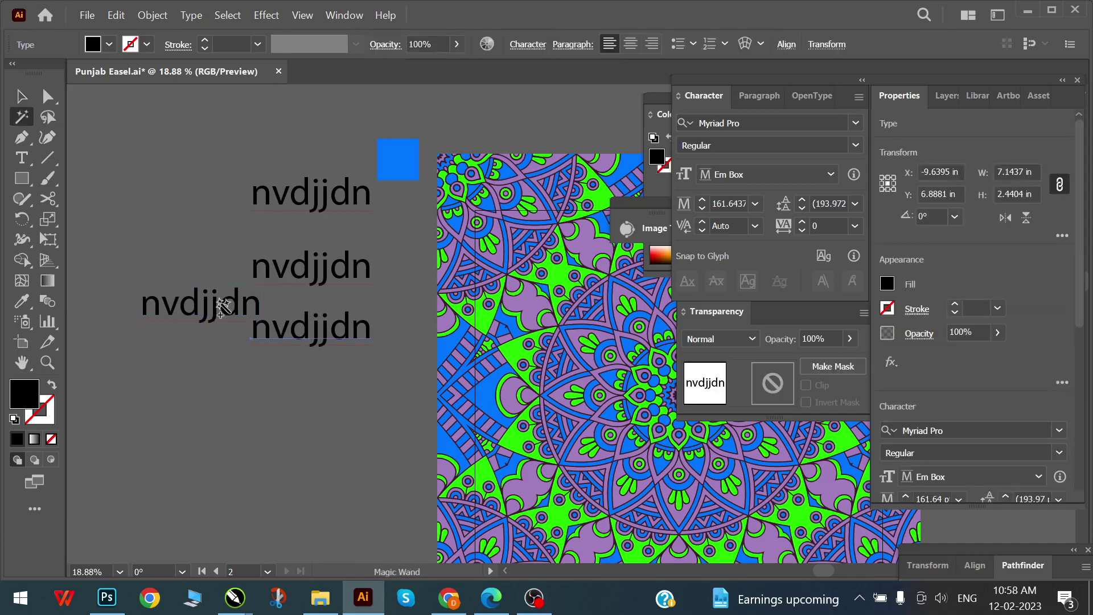
pyautogui.click(296, 194)
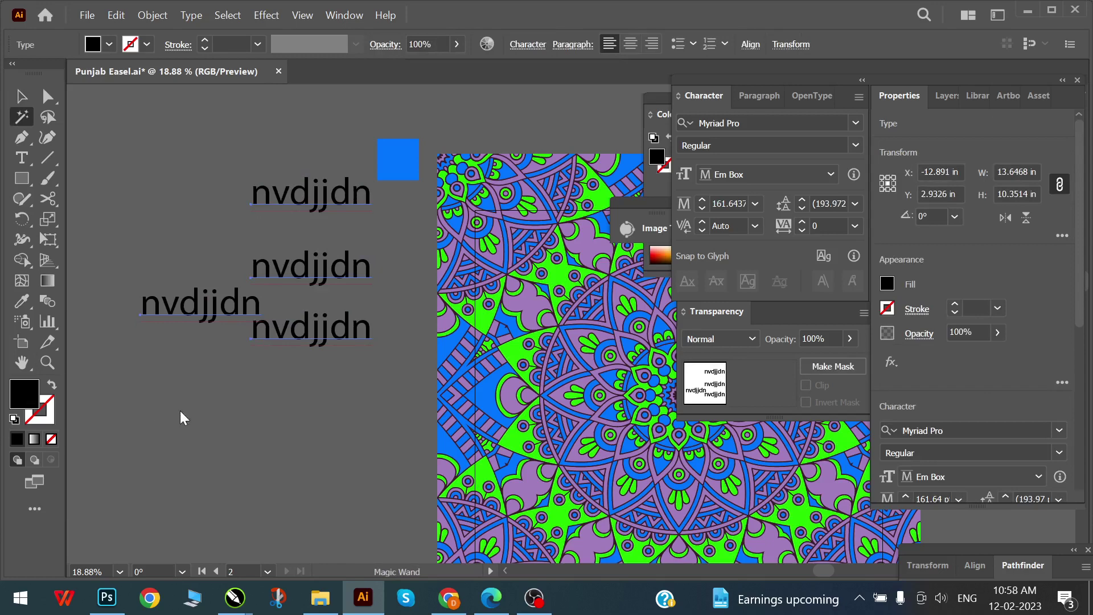
pyautogui.doubleClick(24, 393)
pyautogui.click(280, 176)
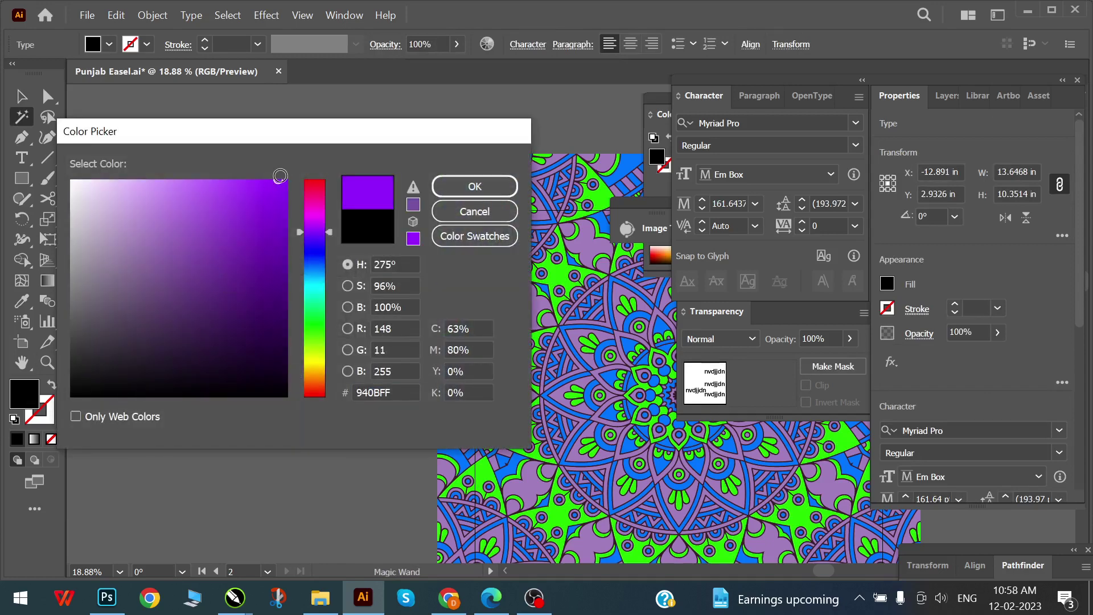
pyautogui.click(474, 187)
# - Undo the purple text colour, then select and delete sample text and pan the view
pyautogui.press('v')
pyautogui.click(348, 405)
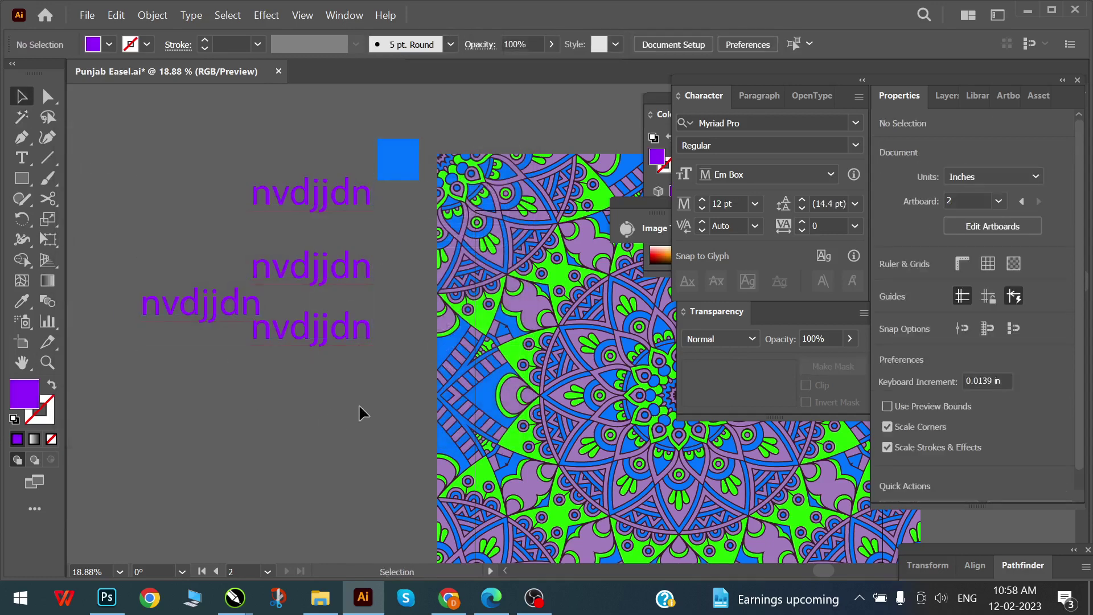
pyautogui.press('z')
pyautogui.keyDown('alt'); pyautogui.click(317, 320); pyautogui.keyUp('alt')
pyautogui.hotkey('ctrl', 'z')
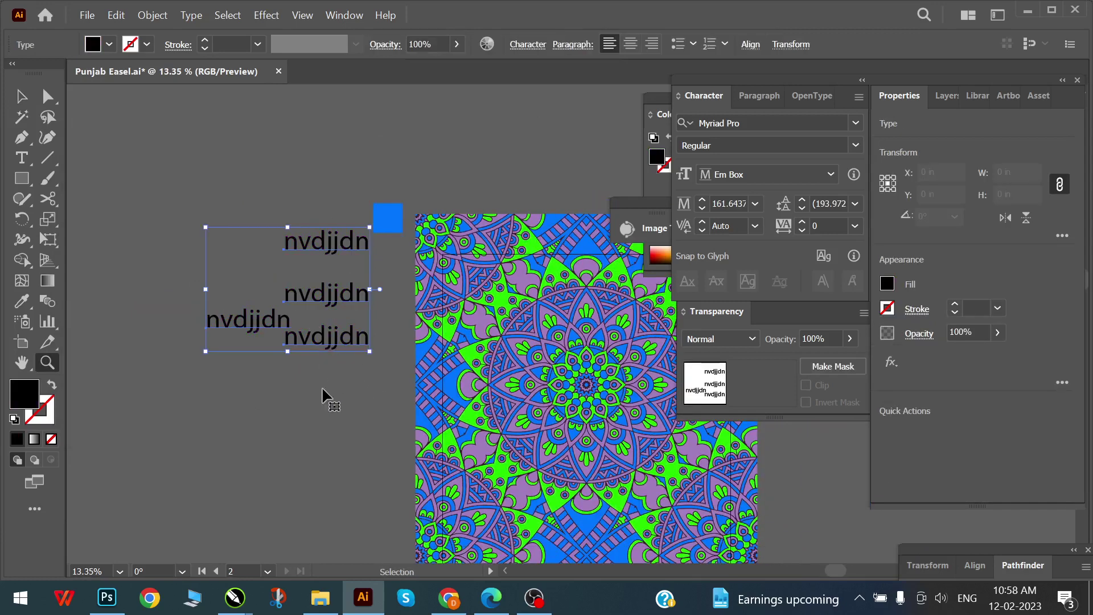
pyautogui.press('v')
pyautogui.click(236, 178)
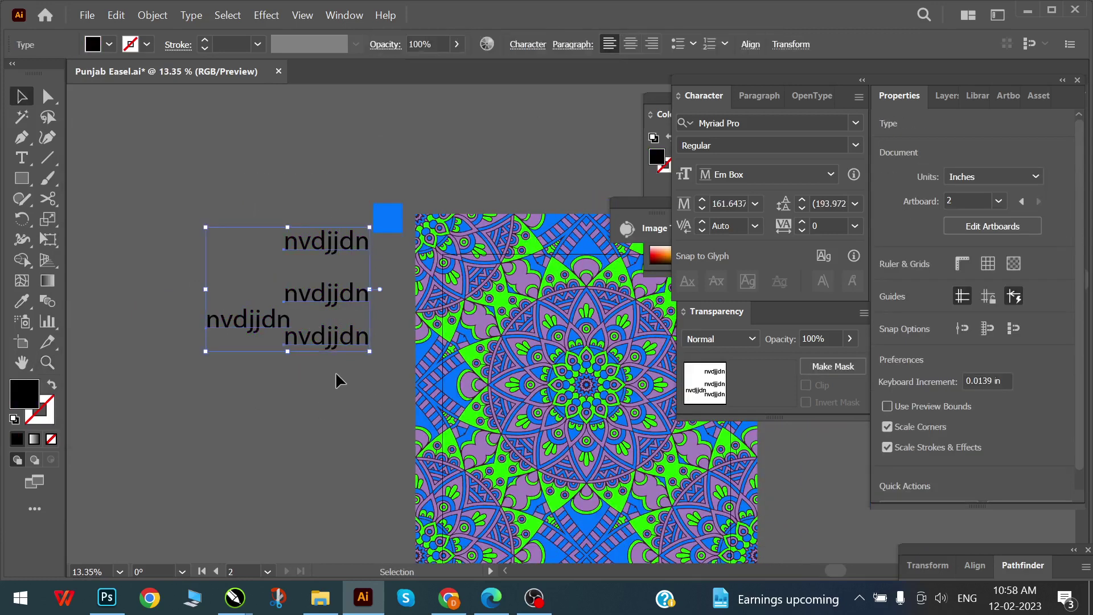
pyautogui.press('Delete')
pyautogui.hscroll(5, 342, 365)
pyautogui.scroll(-3, 342, 364)
pyautogui.moveTo(346, 358); pyautogui.dragTo(426, 345)
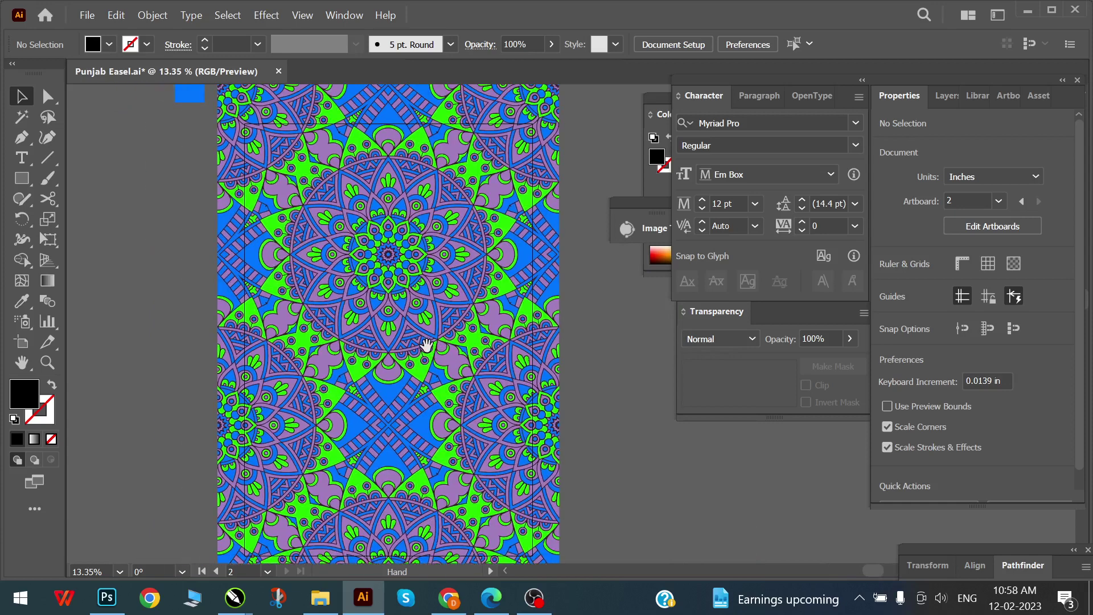